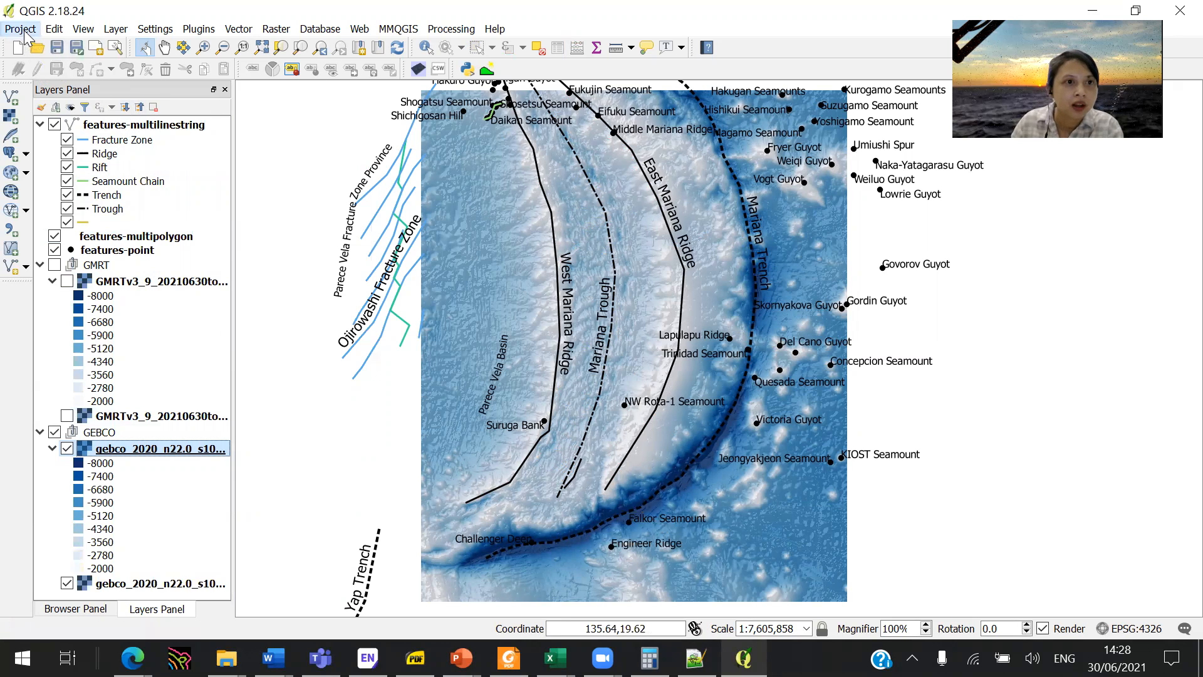
click(22, 29)
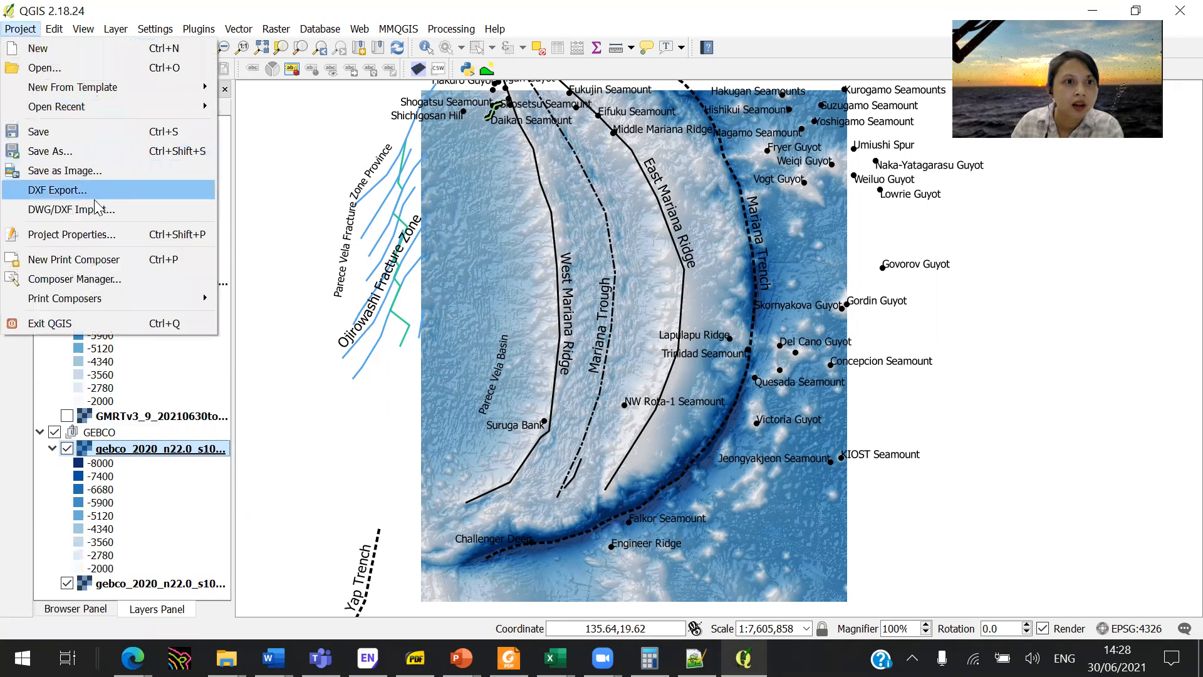
click(135, 236)
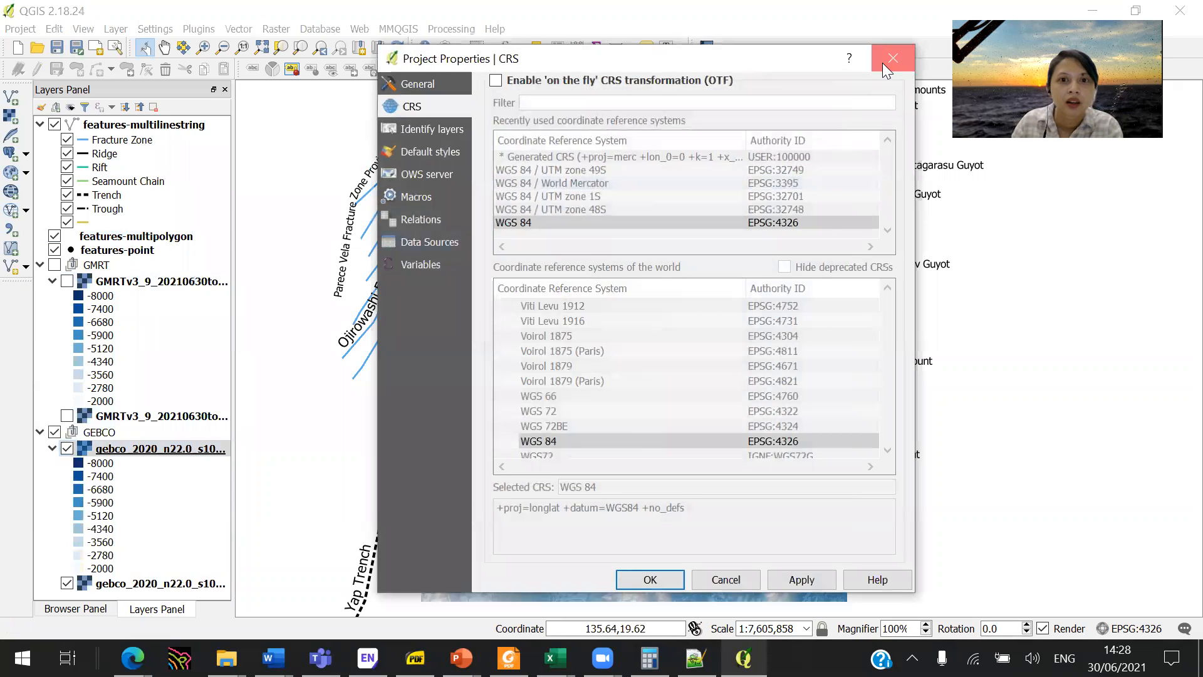
click(884, 64)
- Create a new print composer with its title left empty and maximize its window
click(20, 29)
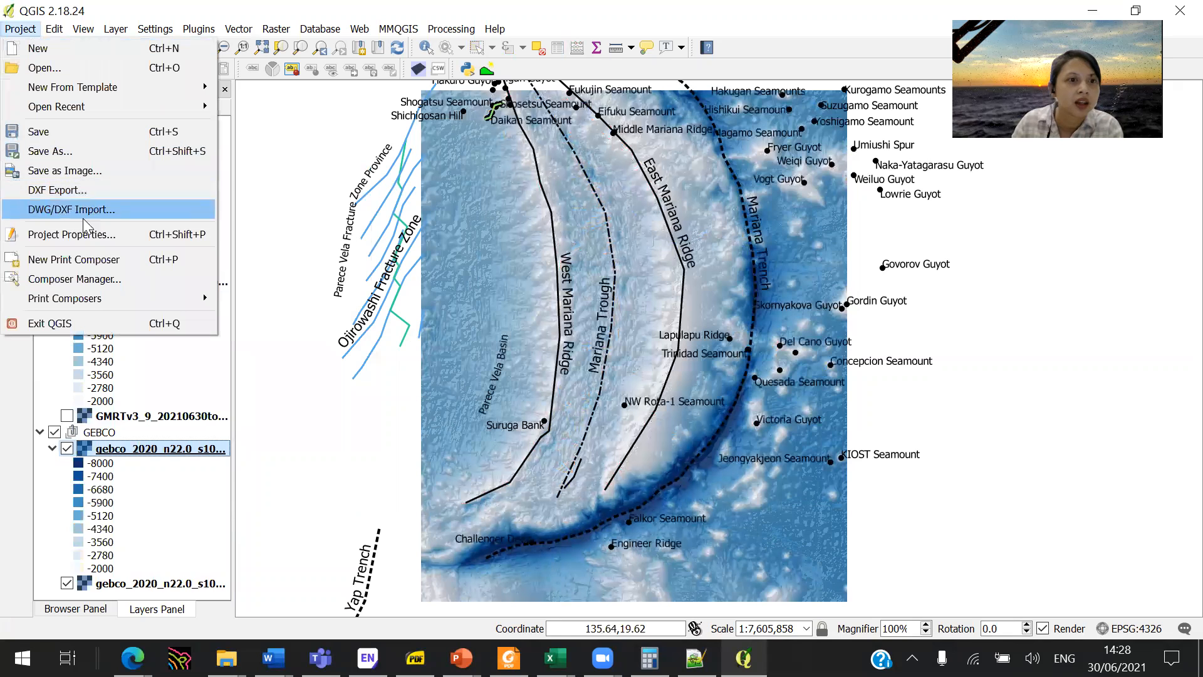
click(129, 260)
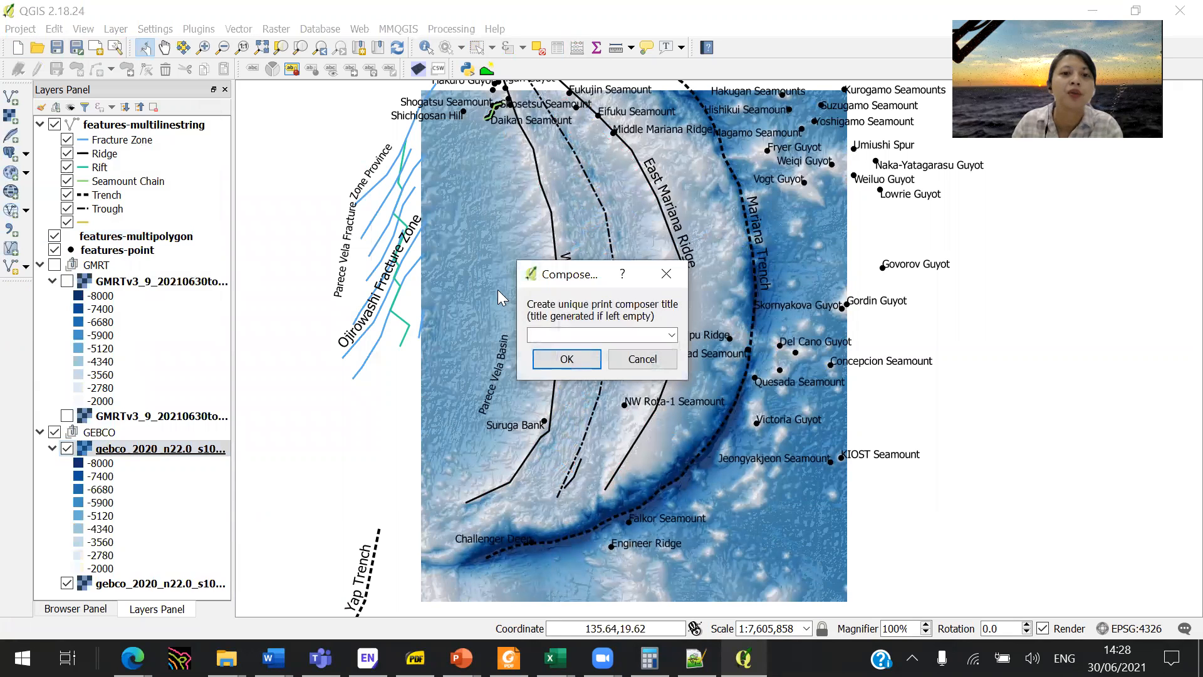
click(571, 360)
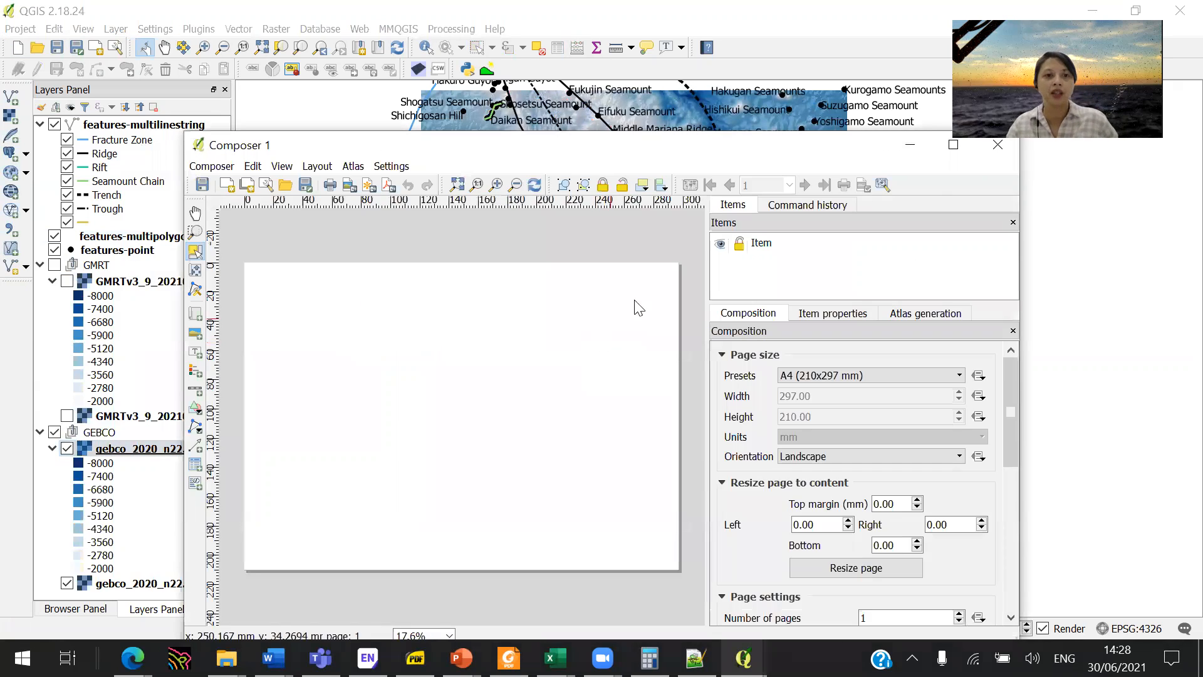
click(954, 145)
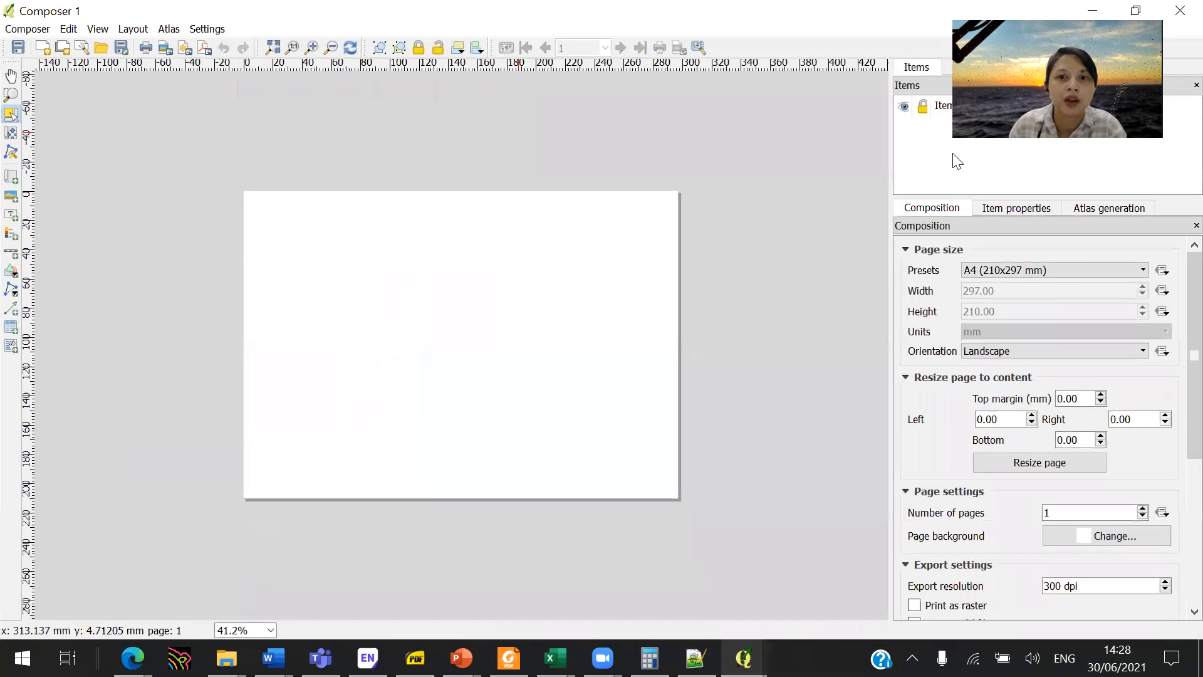
- Keep the A4 page preset and set the page orientation to Portrait
click(1004, 270)
click(999, 269)
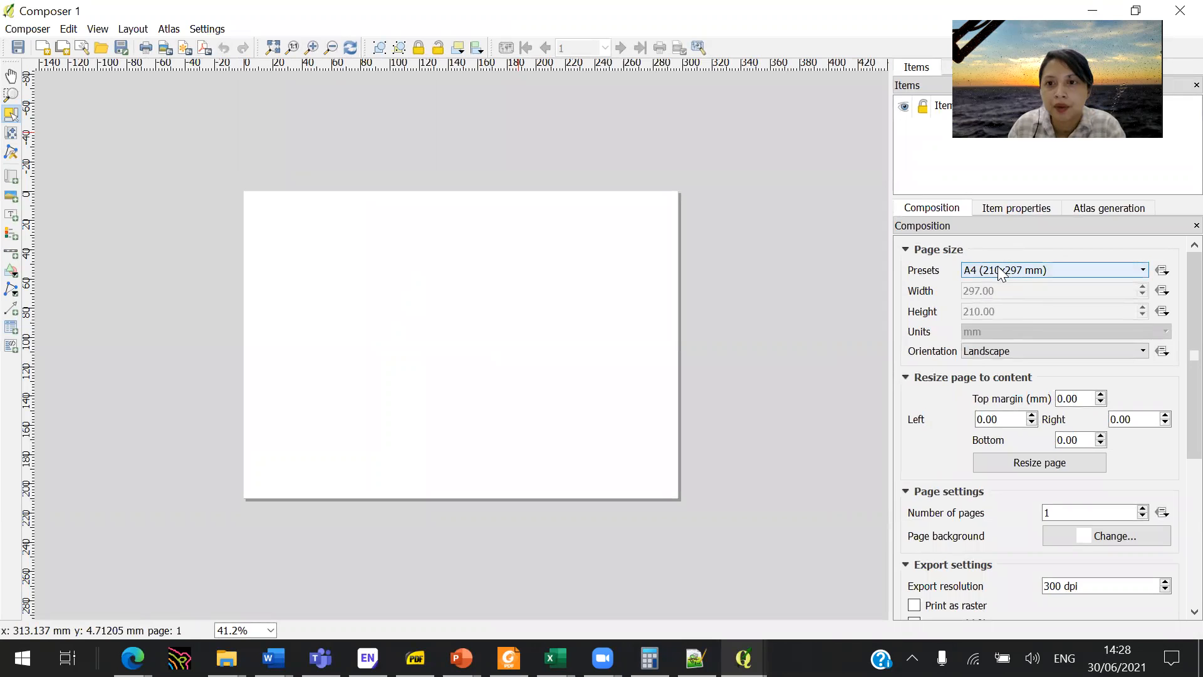
click(1040, 353)
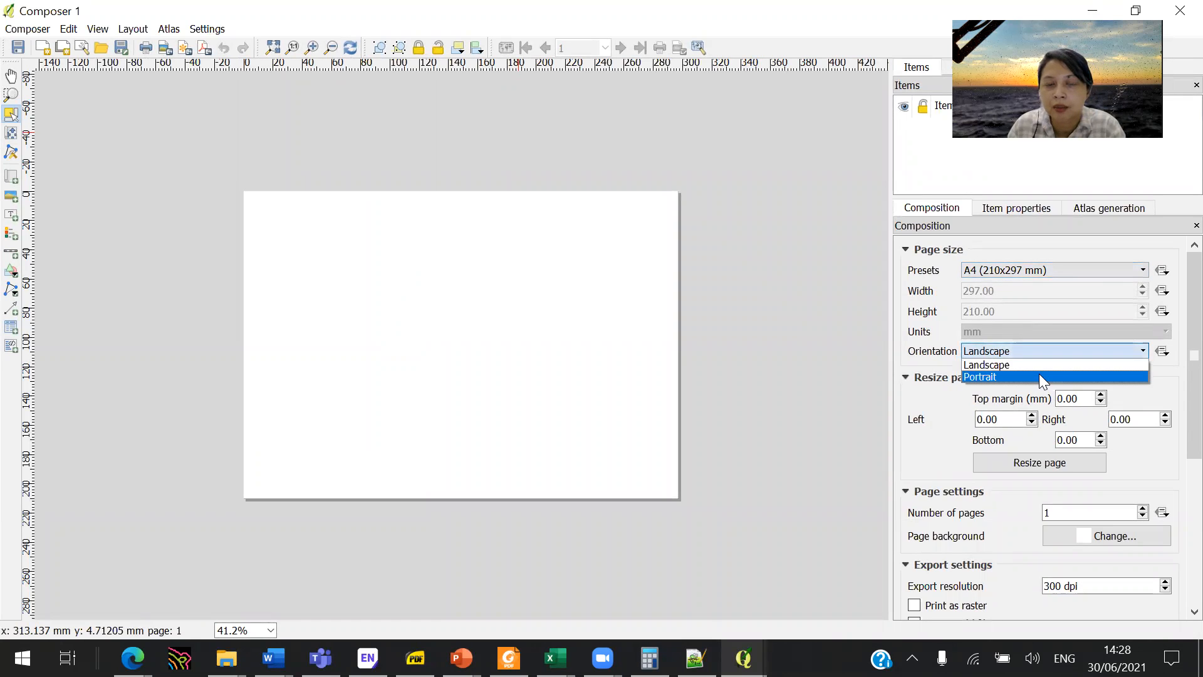
click(1039, 376)
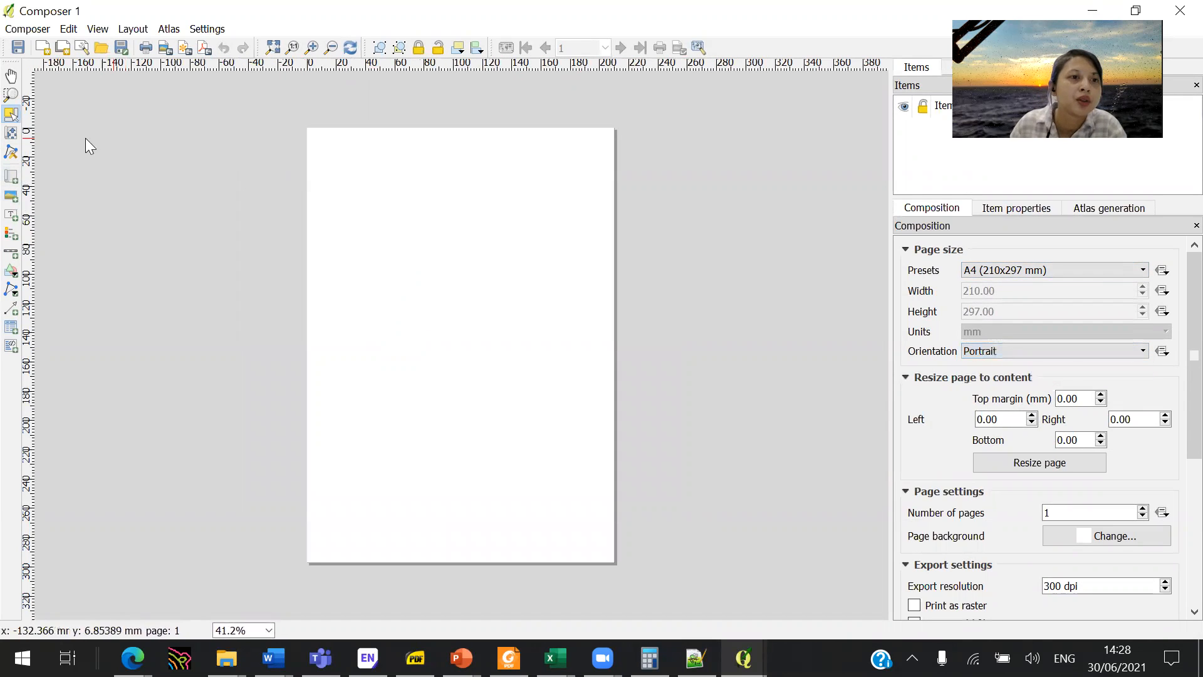
- Add a map about 160 mm wide and 148 mm high to the upper part of the page and nudge it slightly
click(11, 178)
drag(340, 171, 574, 388)
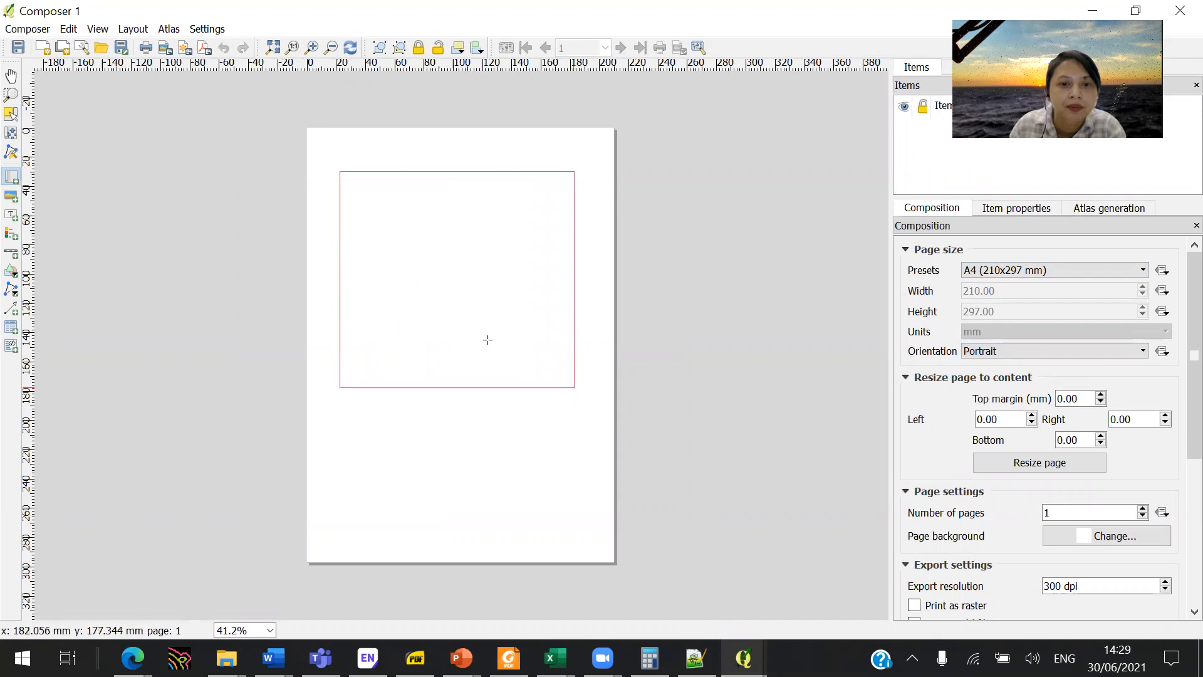
drag(483, 327, 491, 329)
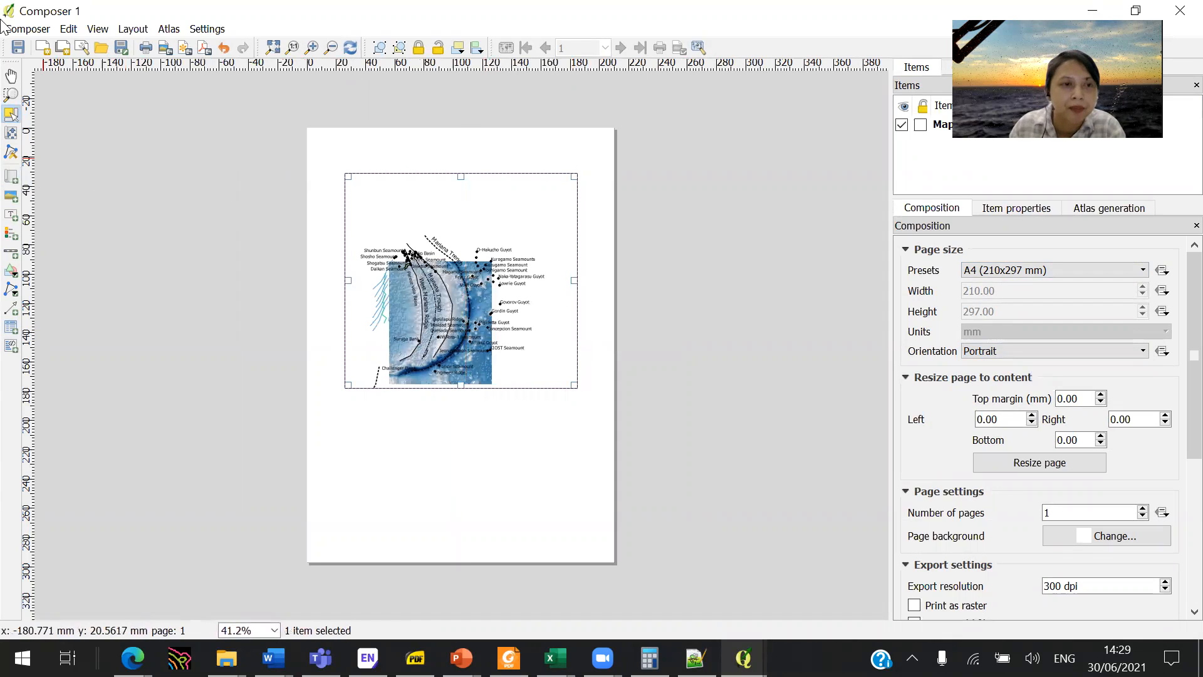
- Move and zoom the content inside the map frame so the Mariana bathymetry fills most of it
click(11, 133)
drag(444, 300, 459, 272)
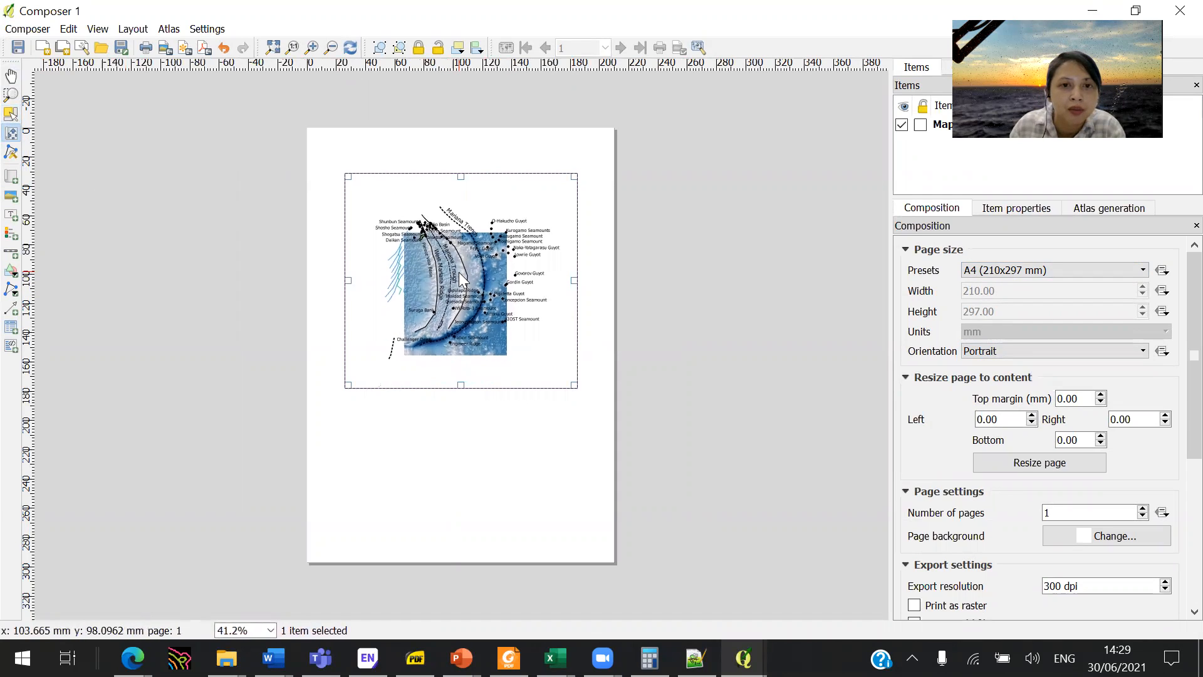
scroll(474, 285, up, 2)
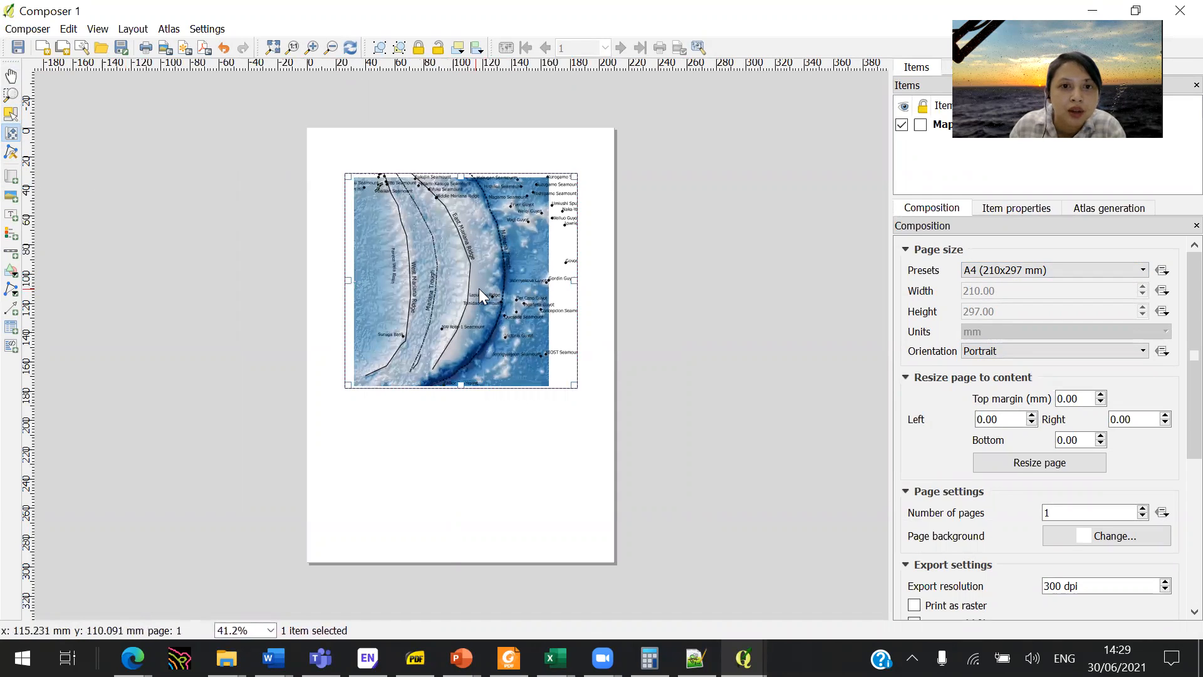
scroll(480, 287, up, 2)
drag(494, 274, 490, 296)
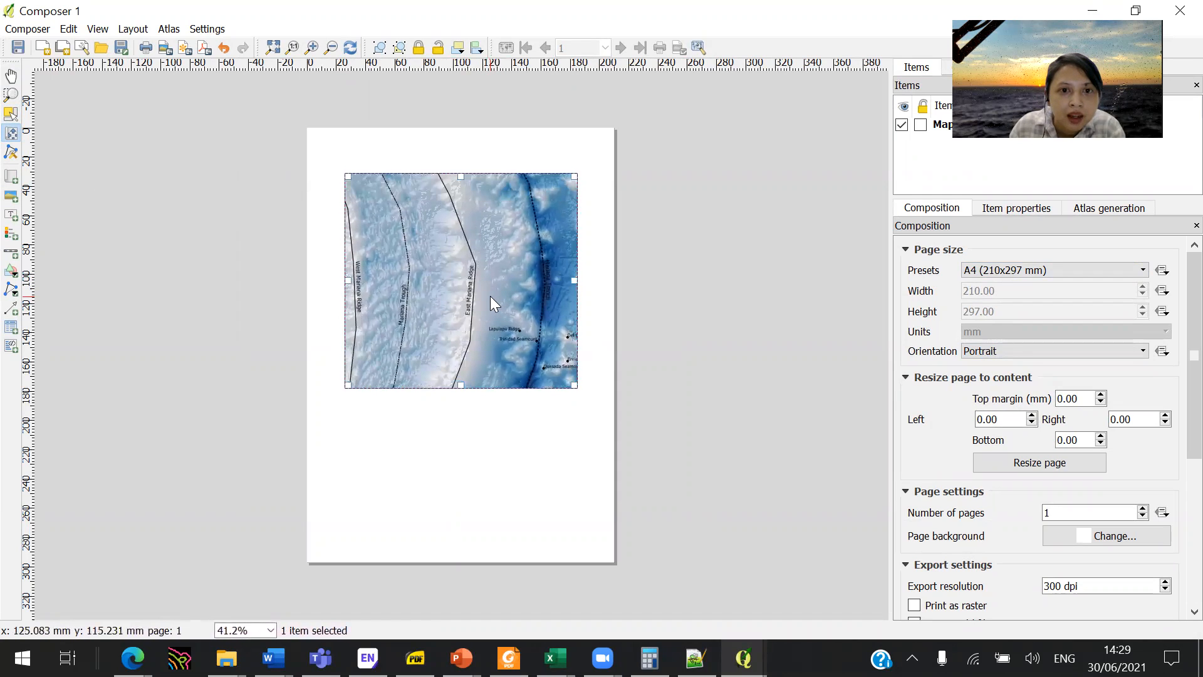
scroll(490, 296, down, 2)
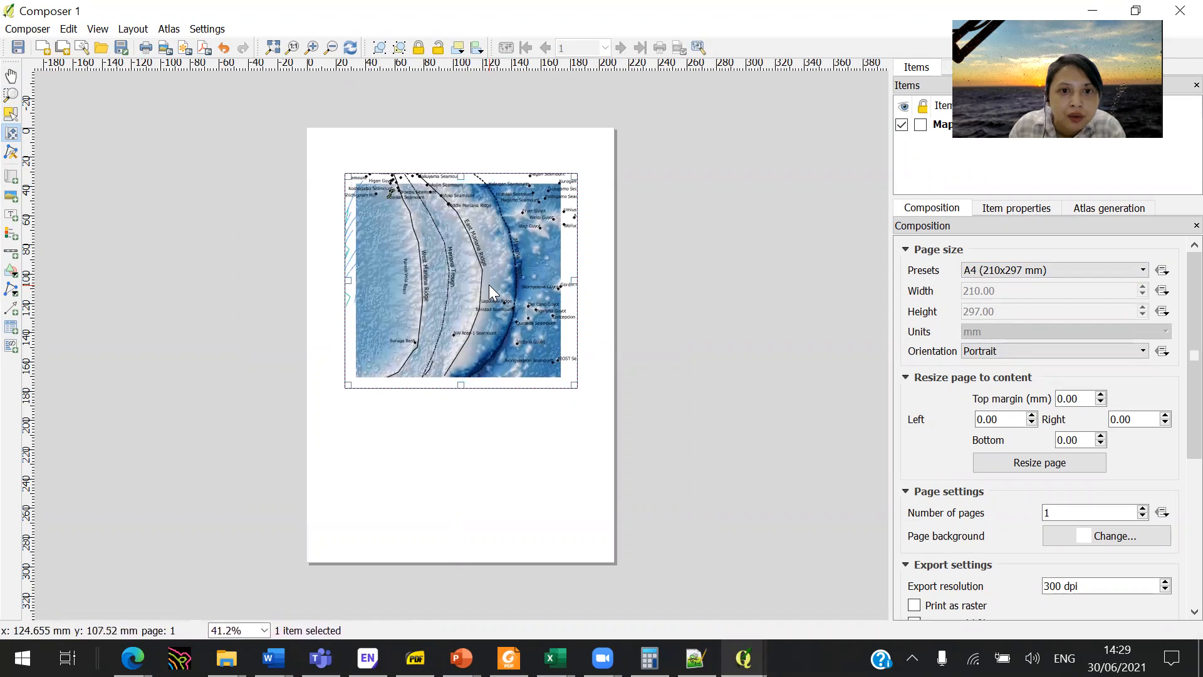
- Set the map extents to X min 140, Y min 10, X max 150 and Y max 22
click(1020, 206)
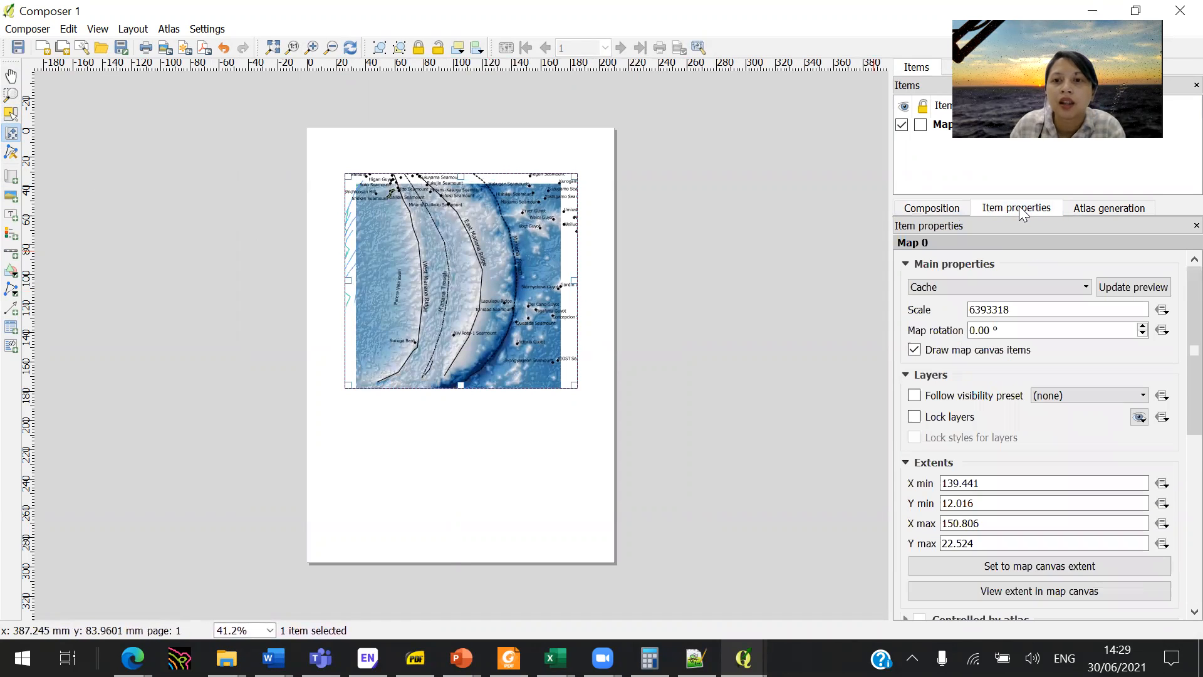
scroll(1179, 368, down, 1)
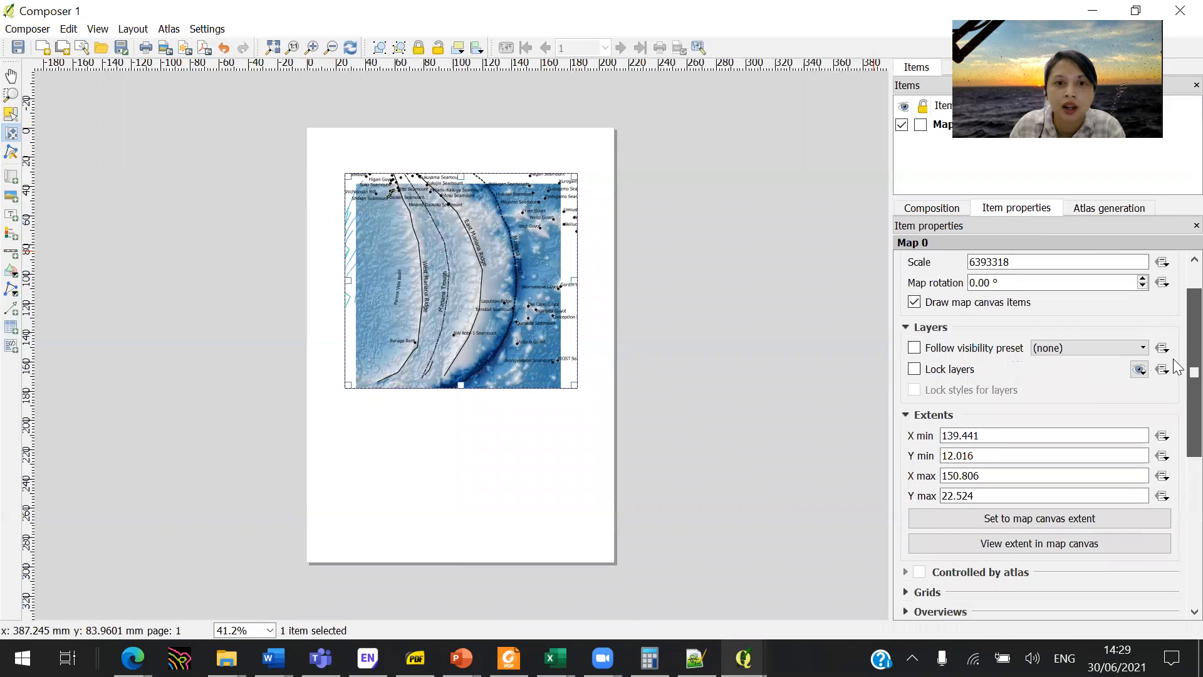
drag(985, 434, 877, 436)
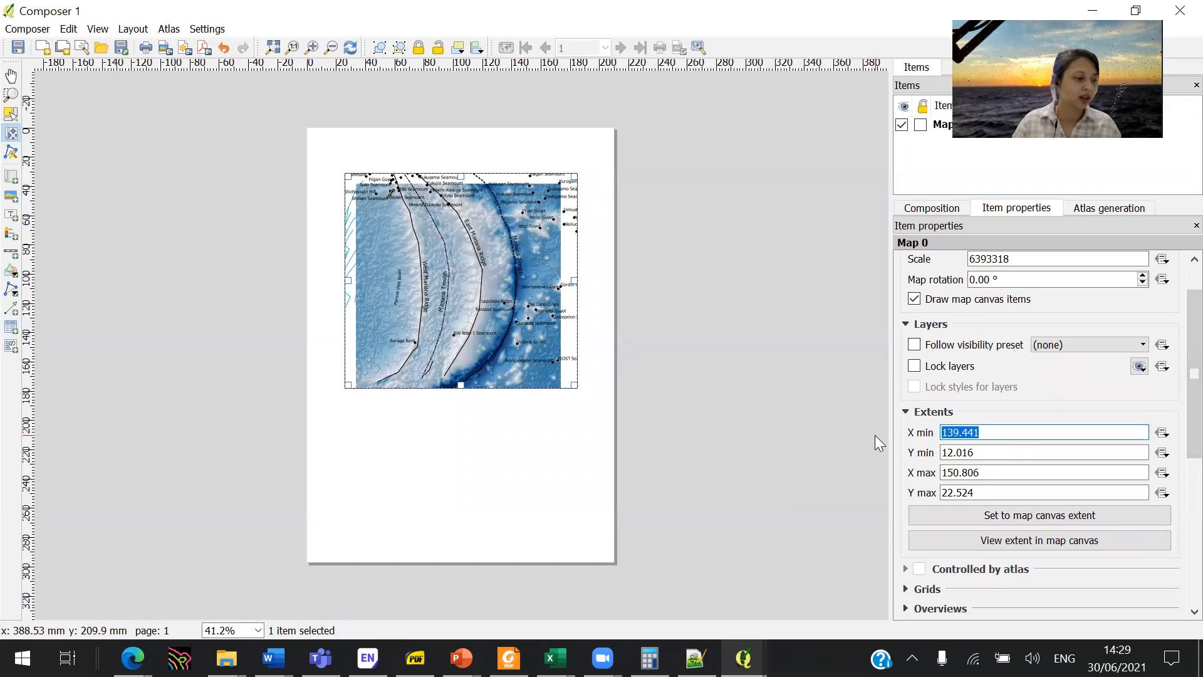
text(140)
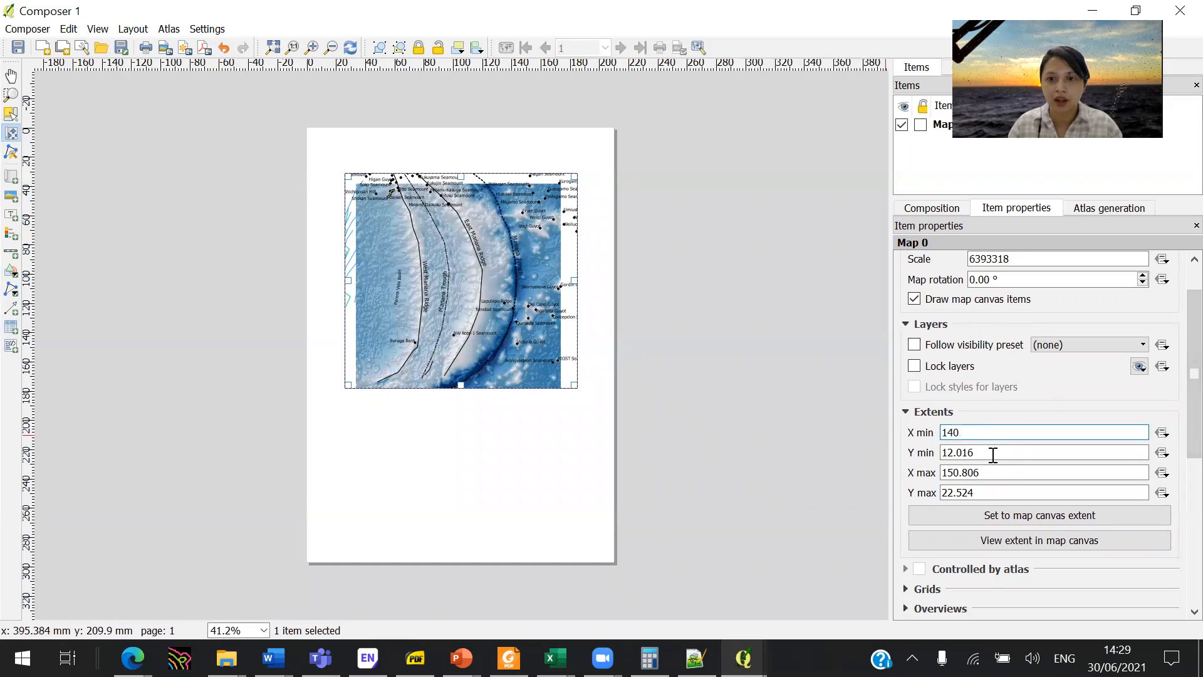
drag(996, 452, 894, 448)
text(10)
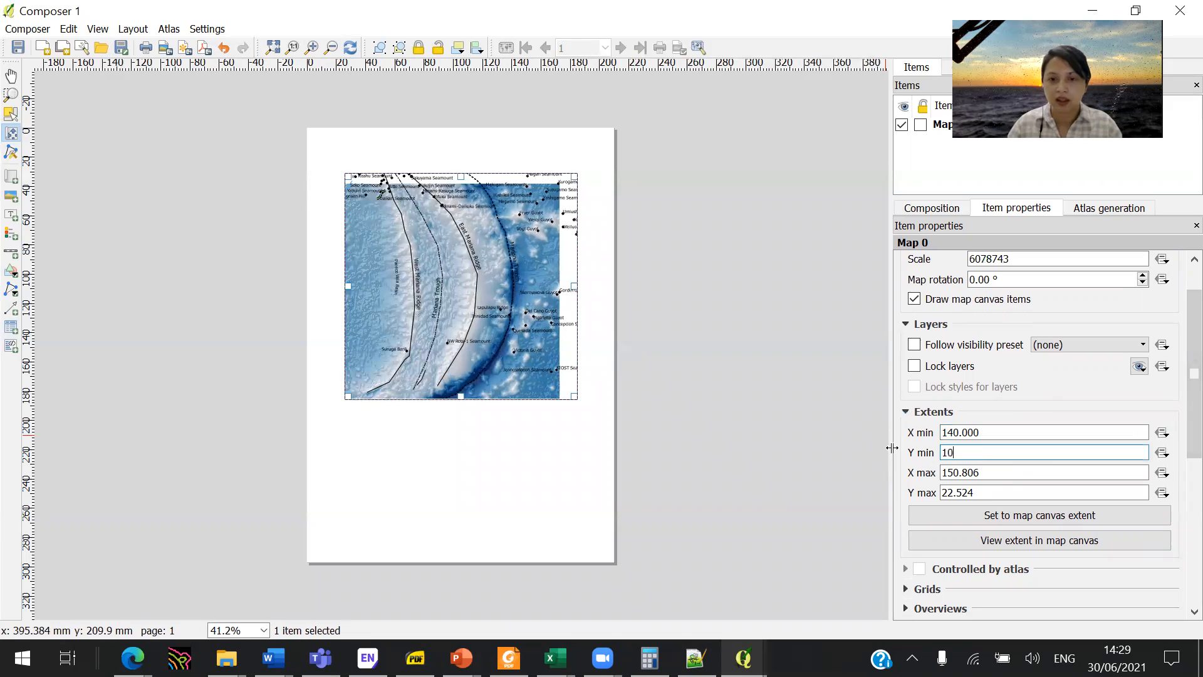
drag(1004, 473, 864, 469)
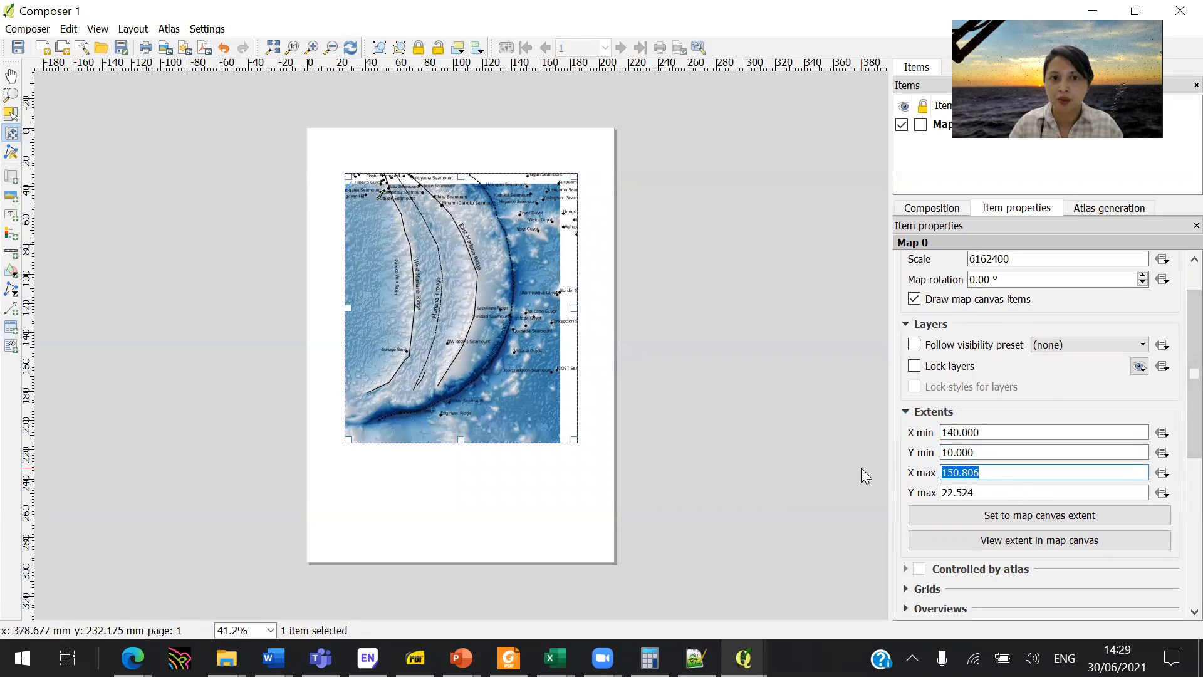
text(150)
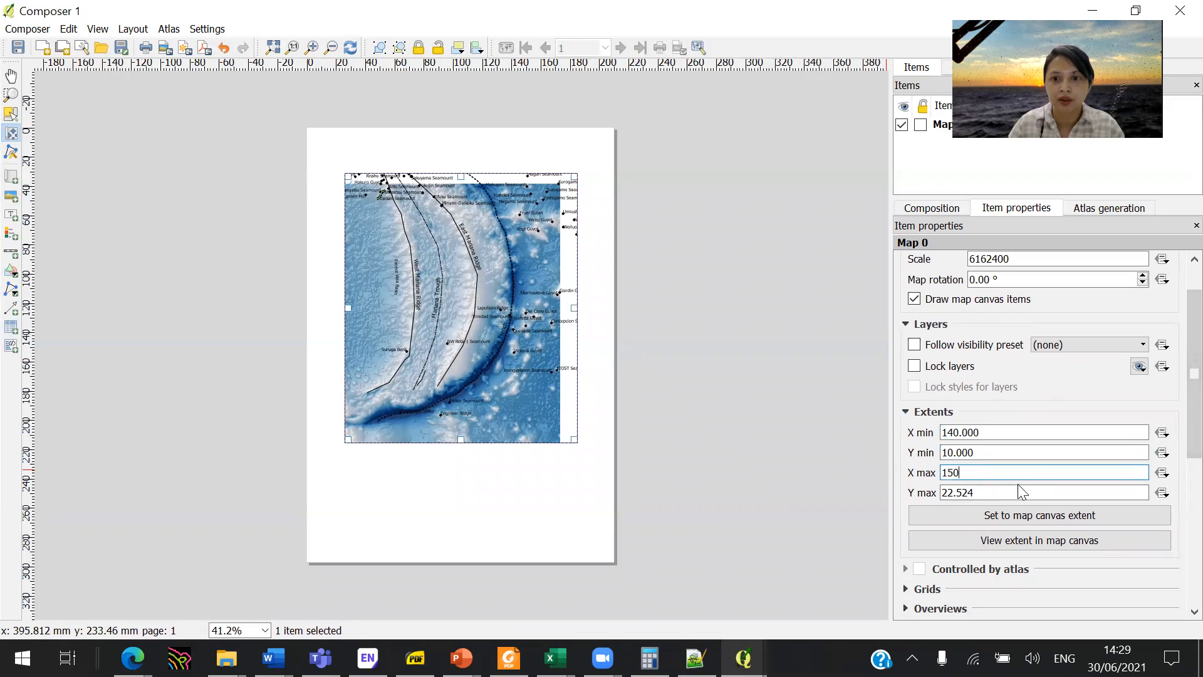
drag(938, 495, 1034, 491)
text(22)
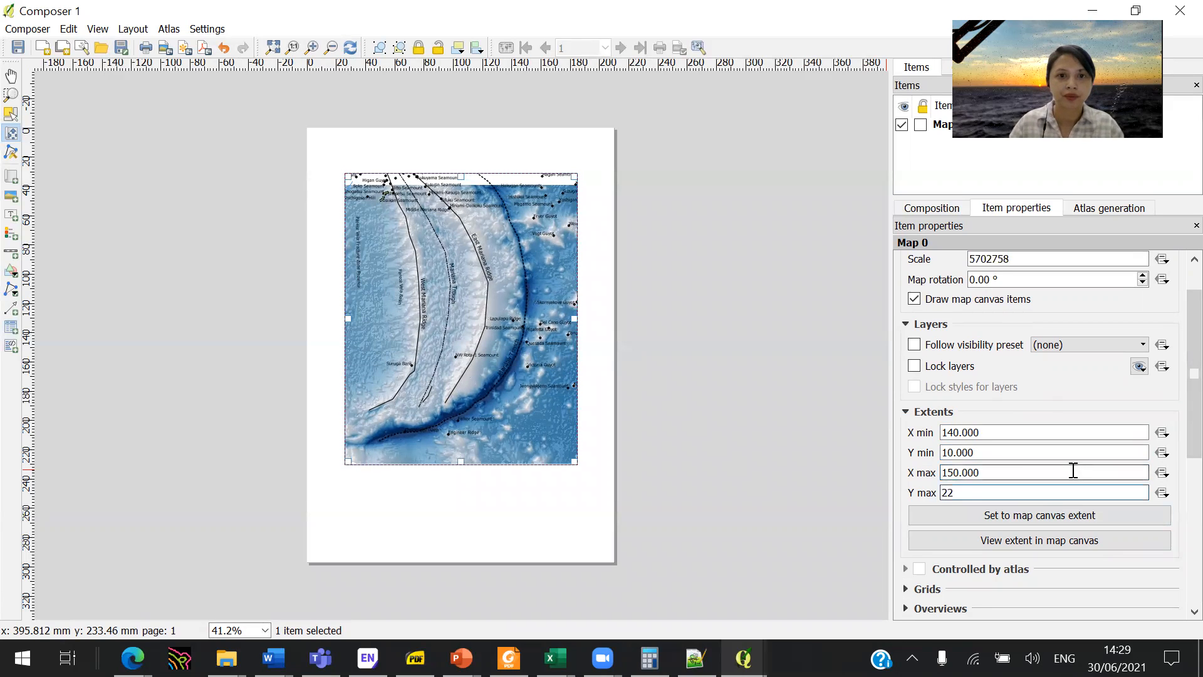
key(Return)
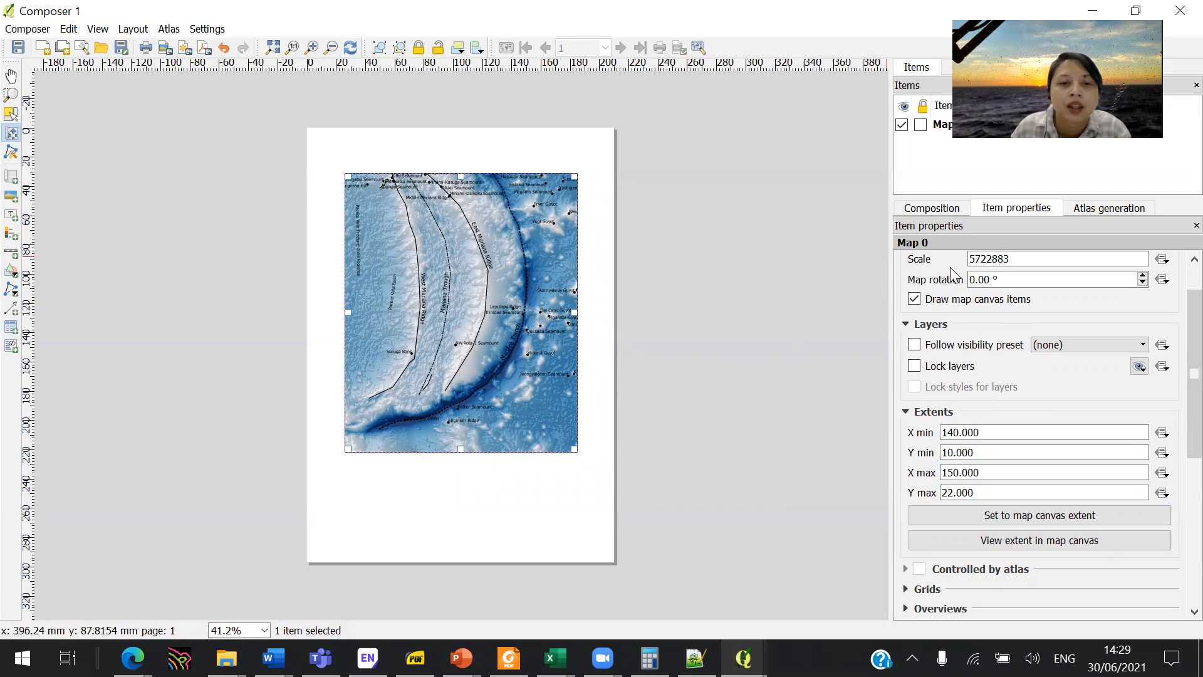
- Add a grid to the map with an interval of 5 map units in both X and Y
scroll(1177, 350, up, 2)
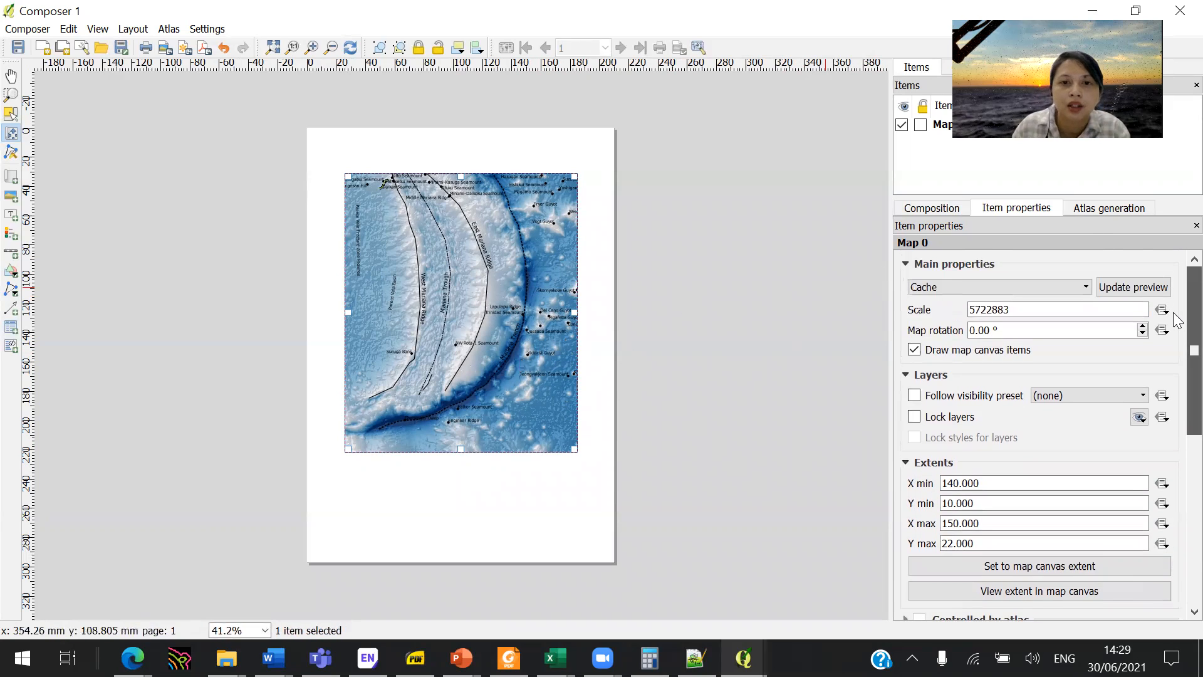
scroll(1178, 308, down, 10)
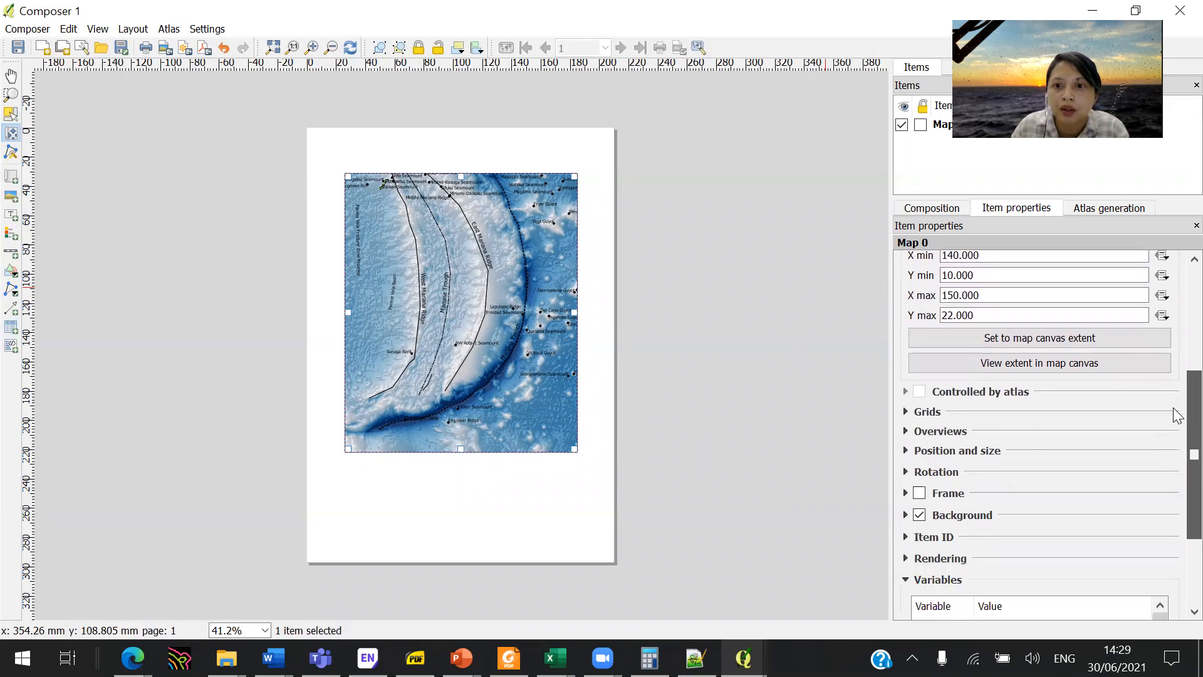
click(908, 378)
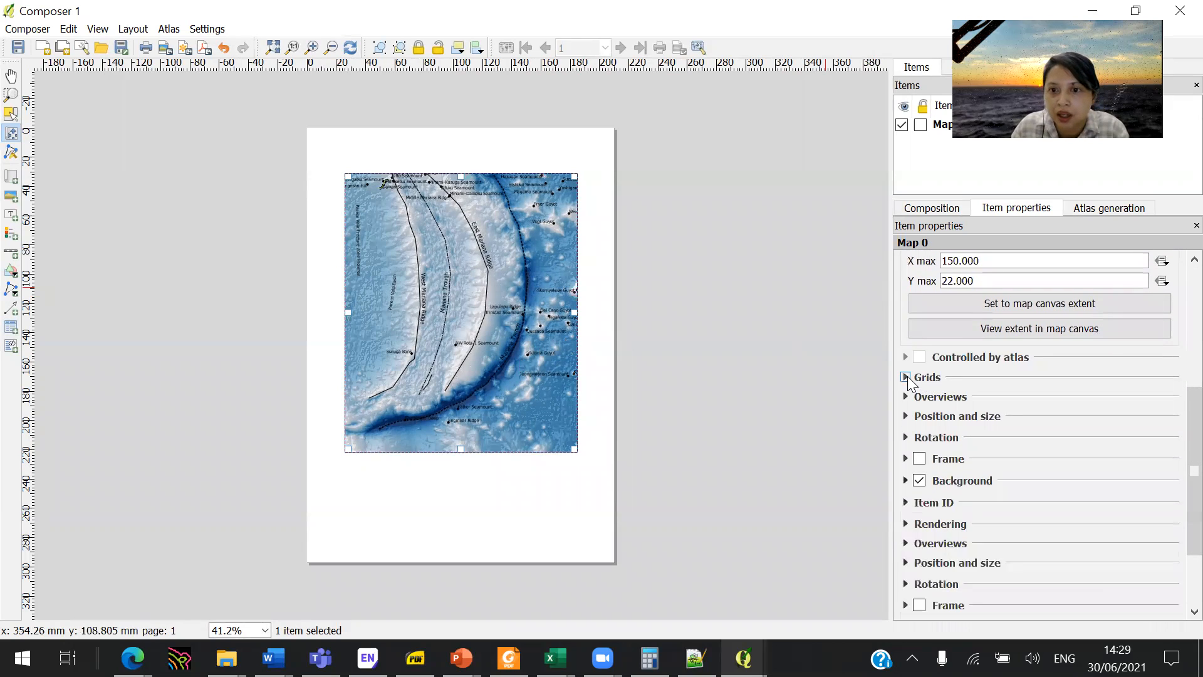
click(937, 284)
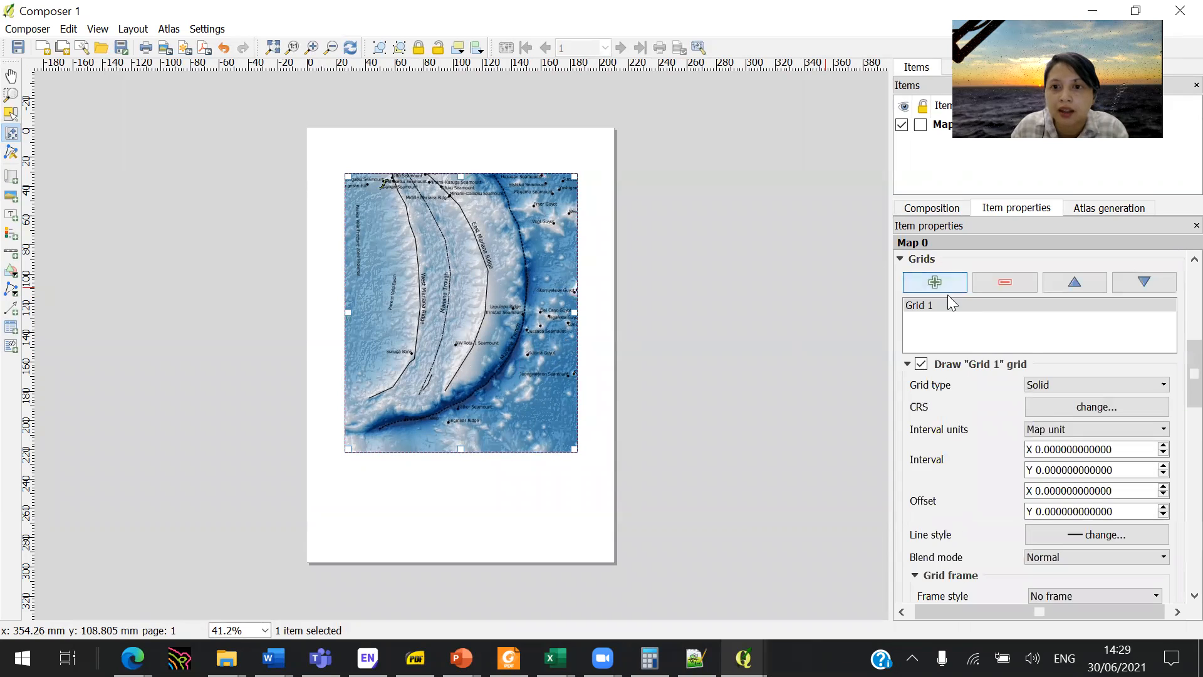
scroll(1066, 401, down, 3)
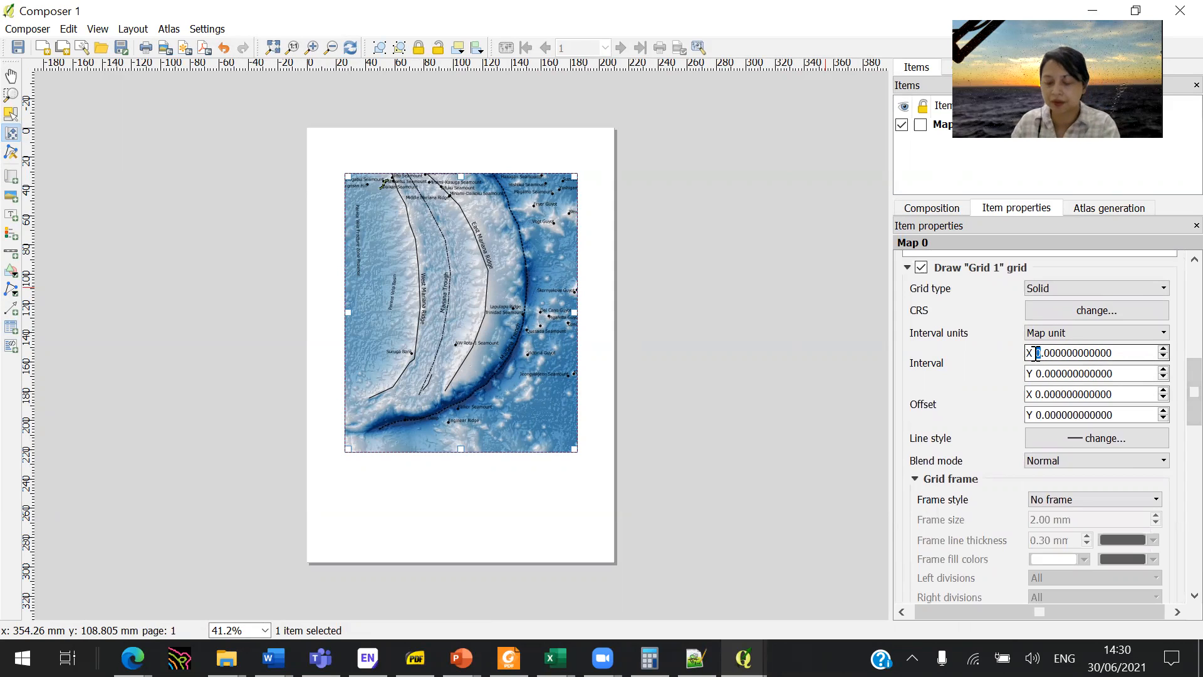
click(1041, 374)
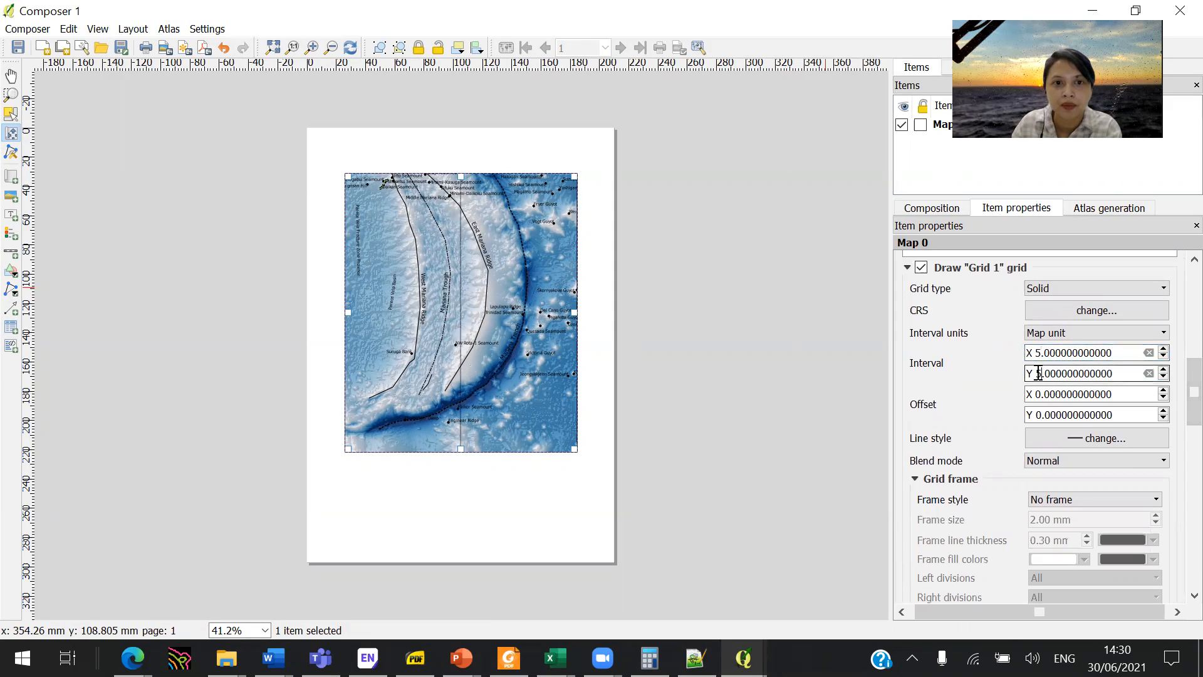
click(1117, 353)
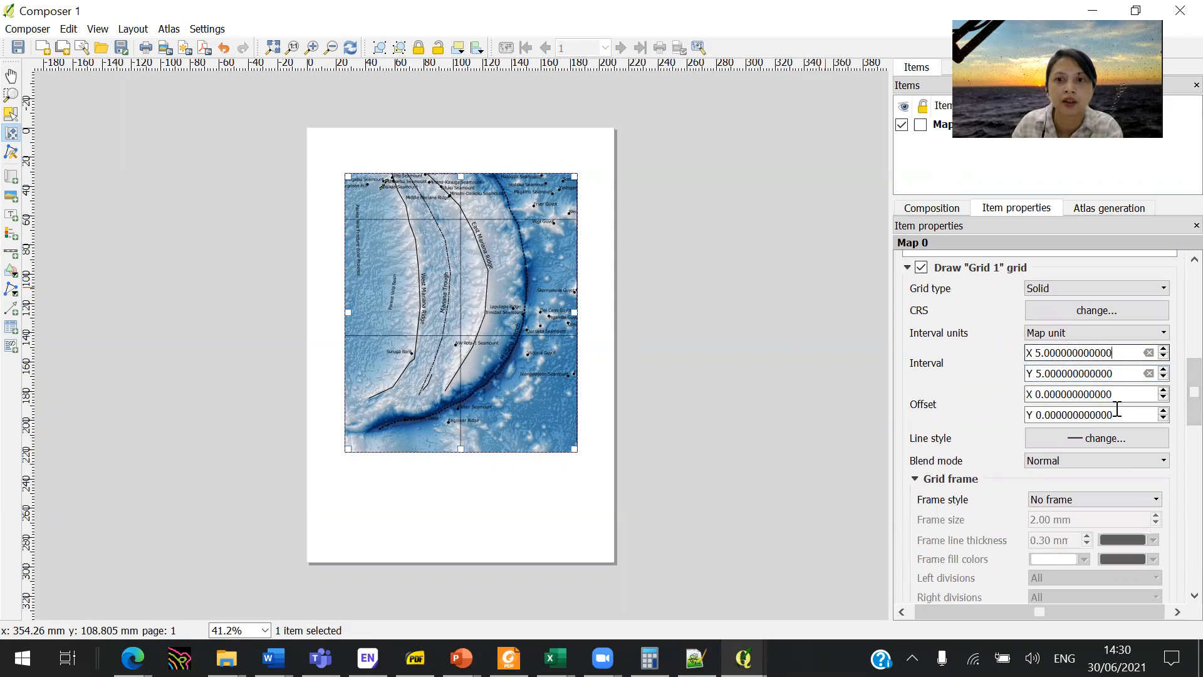
- Try the Markers grid type, and set the grid type to Frame and annotations only
click(1097, 289)
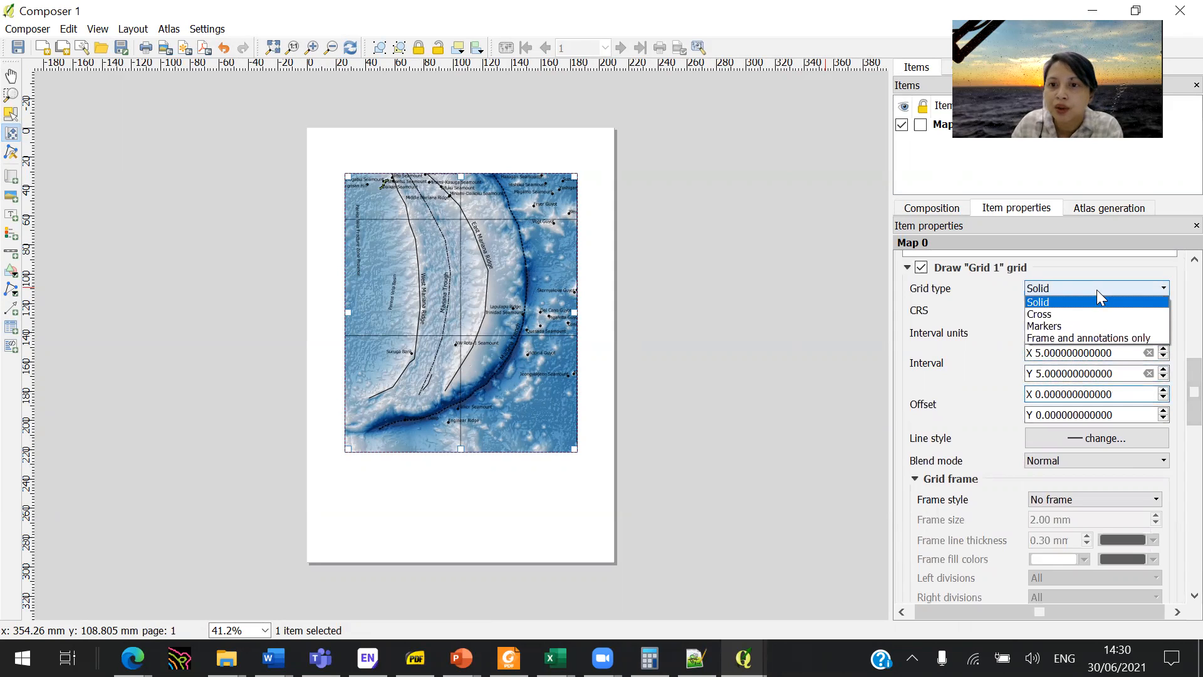
click(1099, 326)
click(1098, 290)
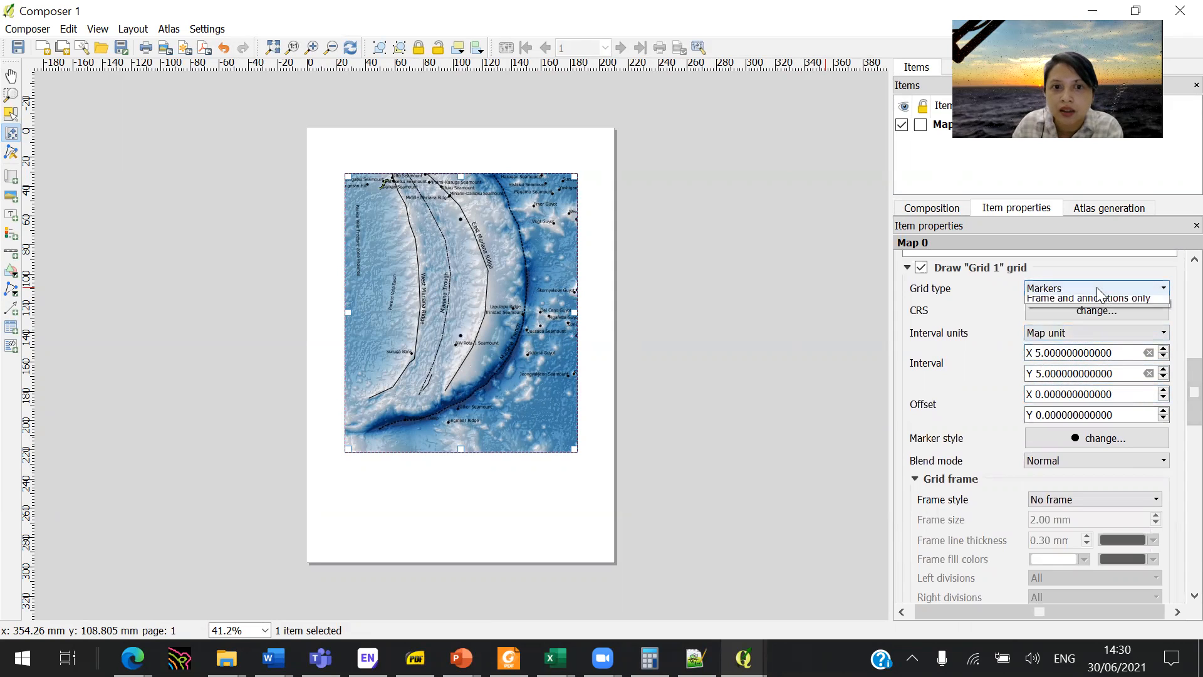
click(1098, 337)
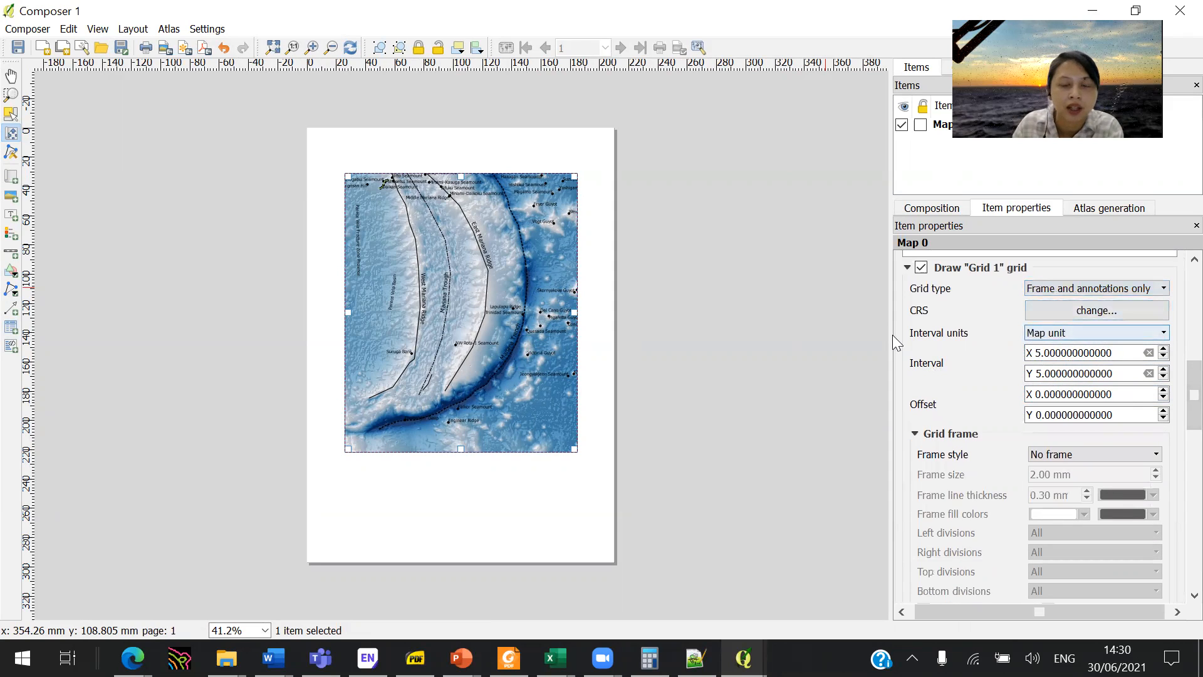
- Set the grid's frame style to Exterior ticks and draw its coordinates in the Decimal with suffix format
click(1106, 453)
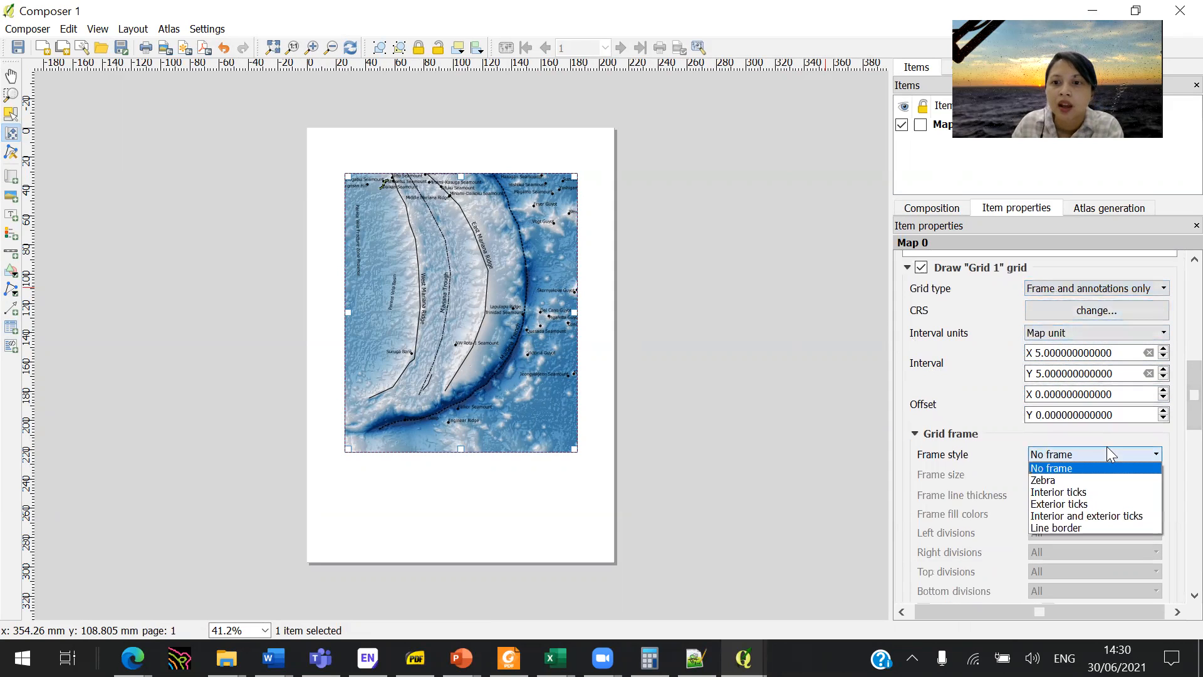
click(1105, 505)
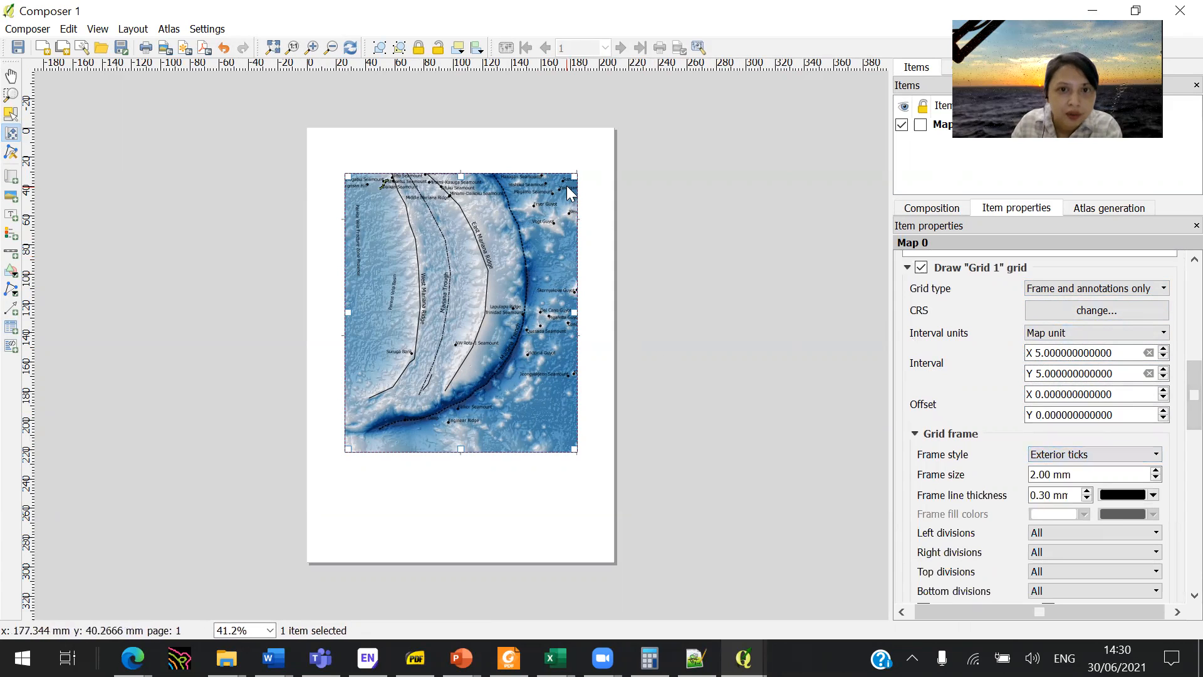
scroll(1175, 429, down, 2)
scroll(1173, 420, down, 4)
click(1011, 387)
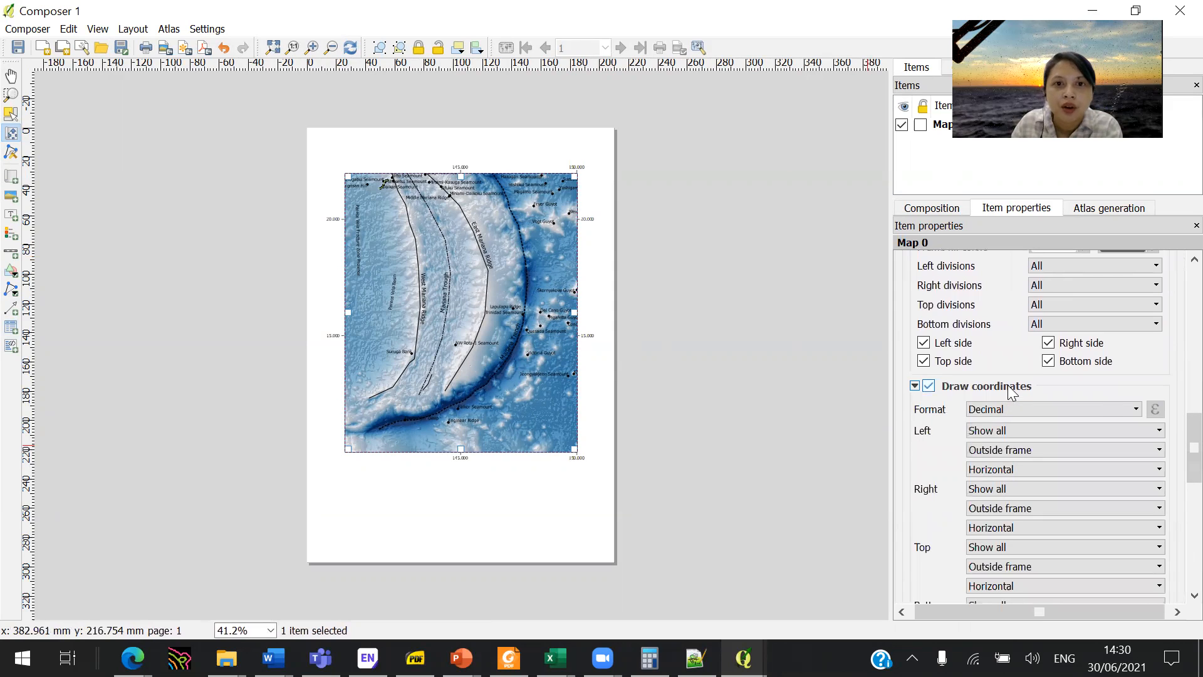
click(1118, 409)
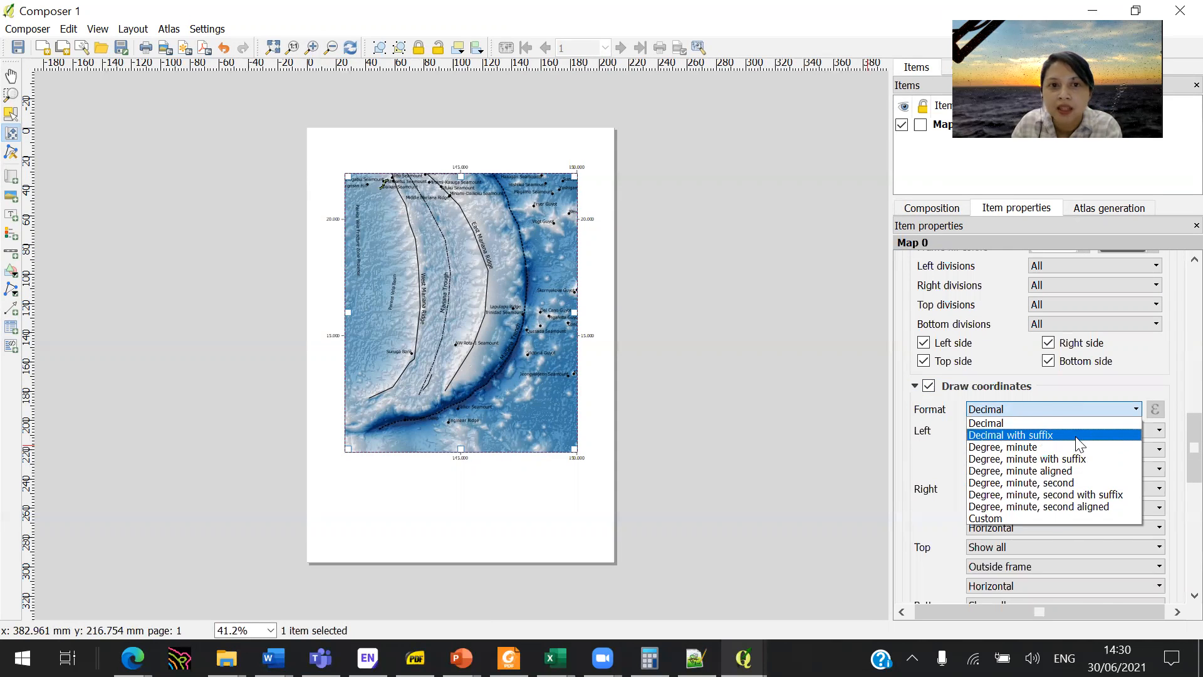
click(1076, 435)
- Set the font size of the grid coordinates to 12
scroll(1178, 451, down, 3)
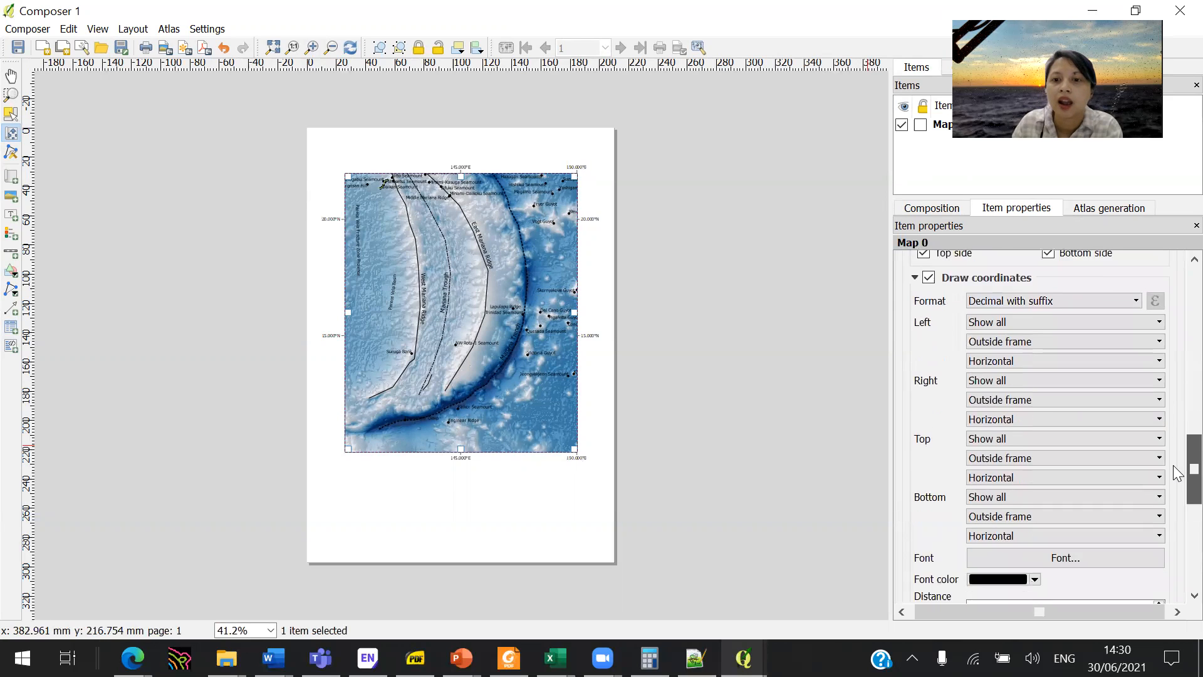
click(1123, 530)
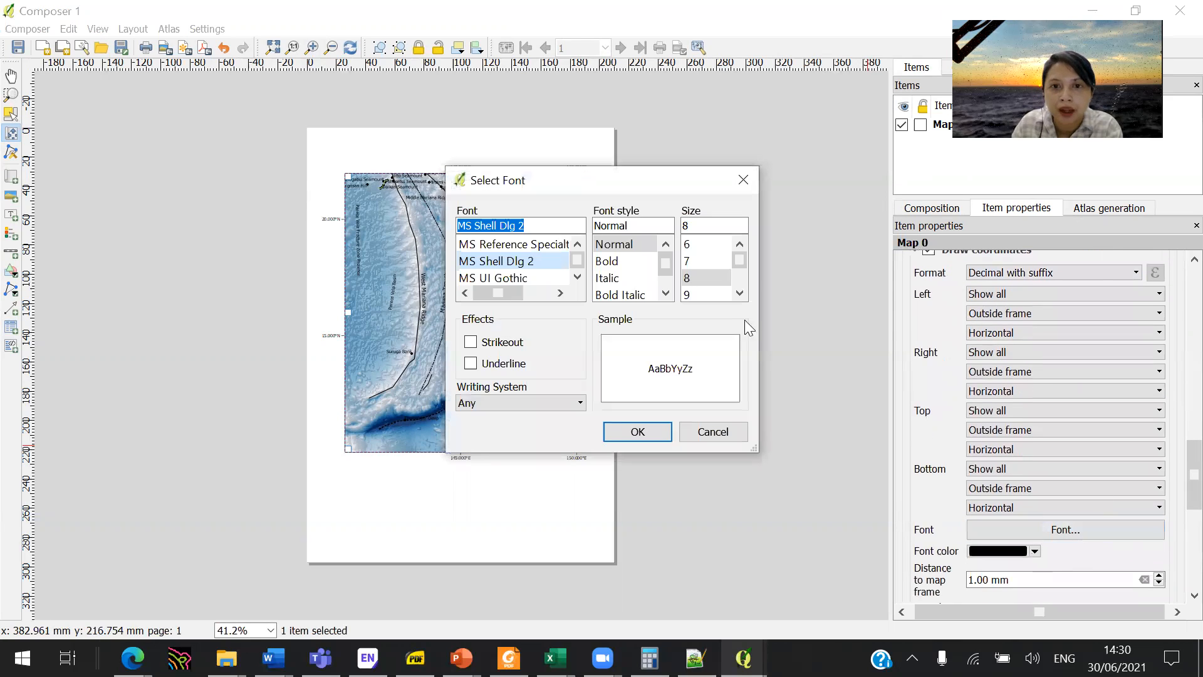
double_click(720, 225)
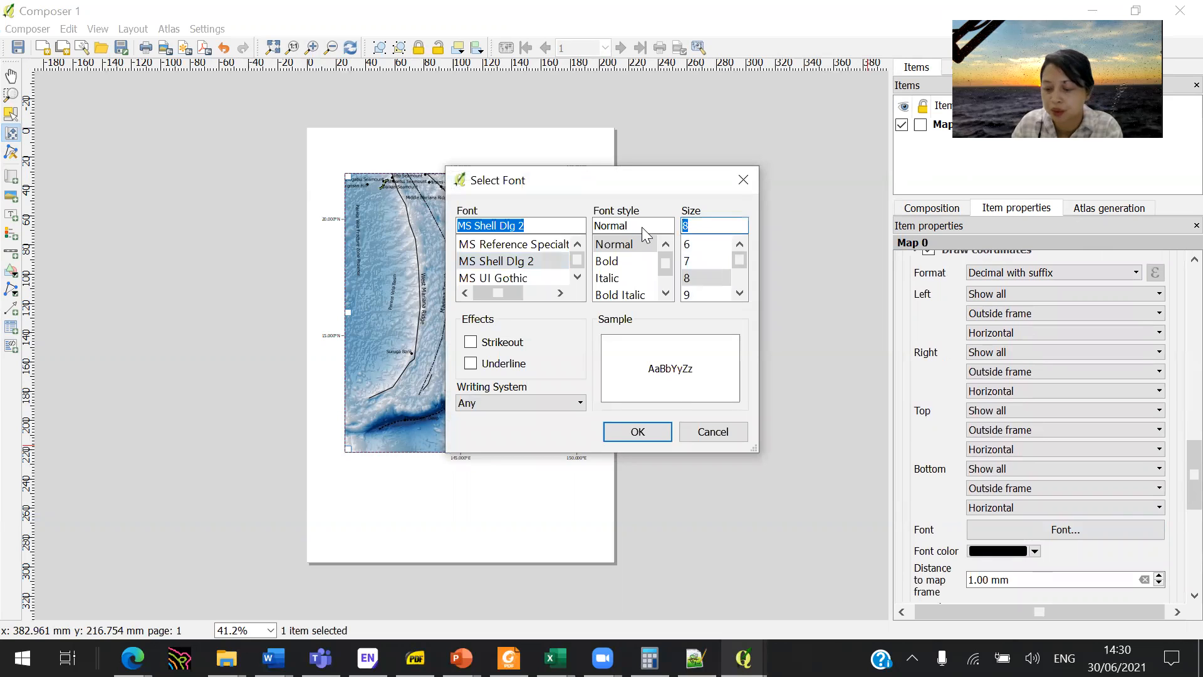
text(12)
click(659, 428)
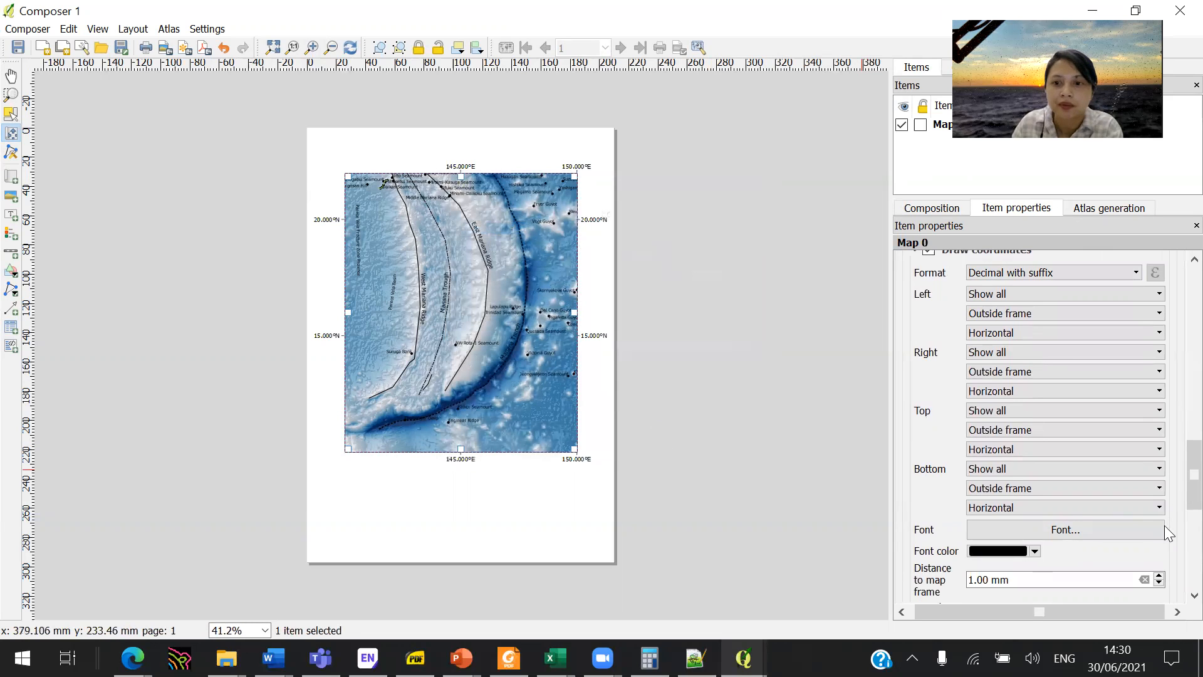
- Set the coordinate precision of the grid labels to 0
scroll(1174, 496, down, 3)
click(1159, 469)
click(1160, 469)
click(1160, 464)
click(1159, 464)
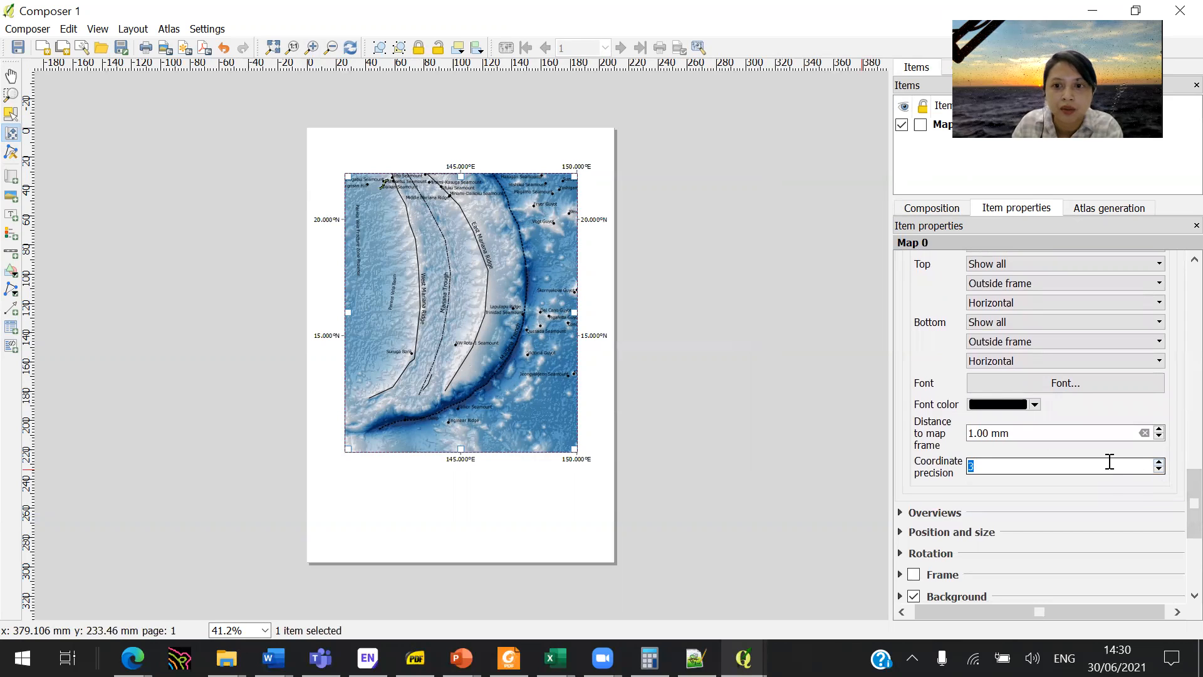
text(0)
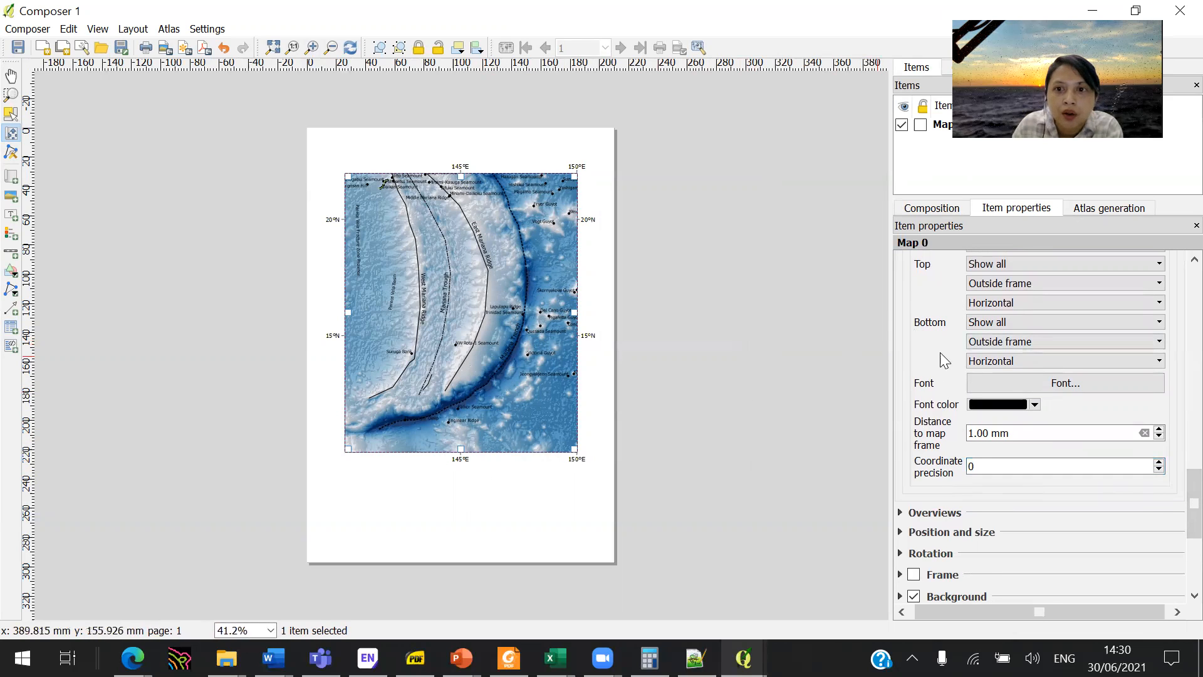
- Set the orientation of the map's left-side grid coordinates to Vertical ascending
scroll(934, 352, up, 2)
scroll(932, 351, up, 3)
click(1010, 335)
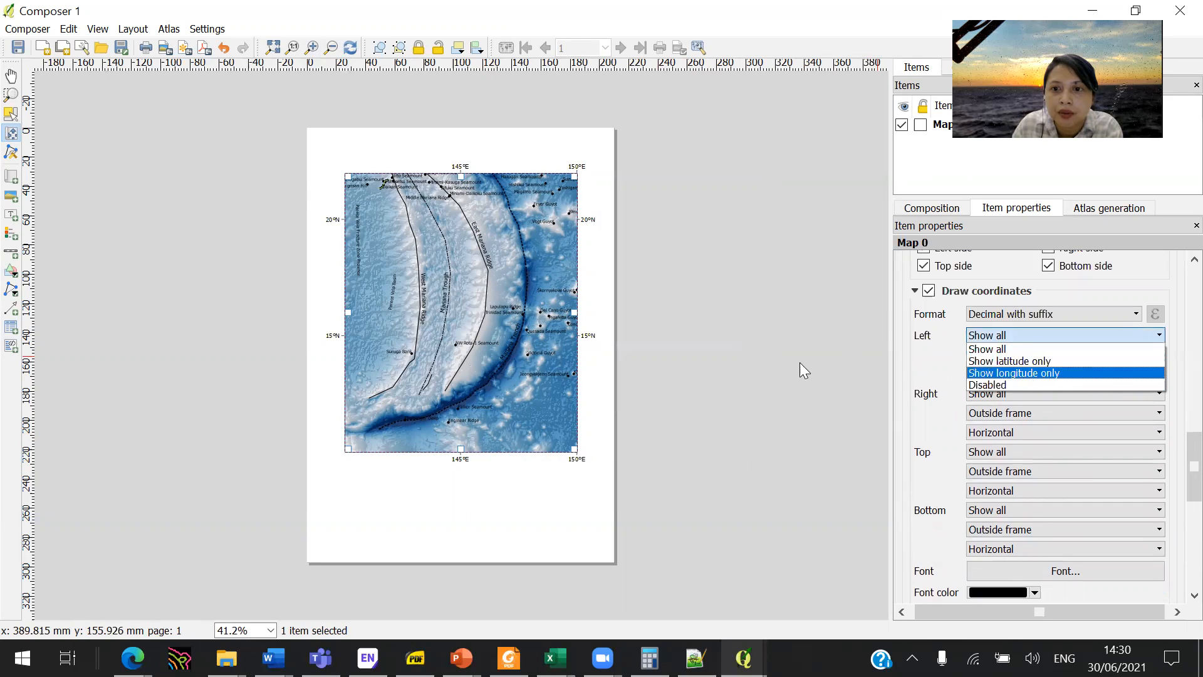
click(941, 377)
click(1001, 354)
click(987, 377)
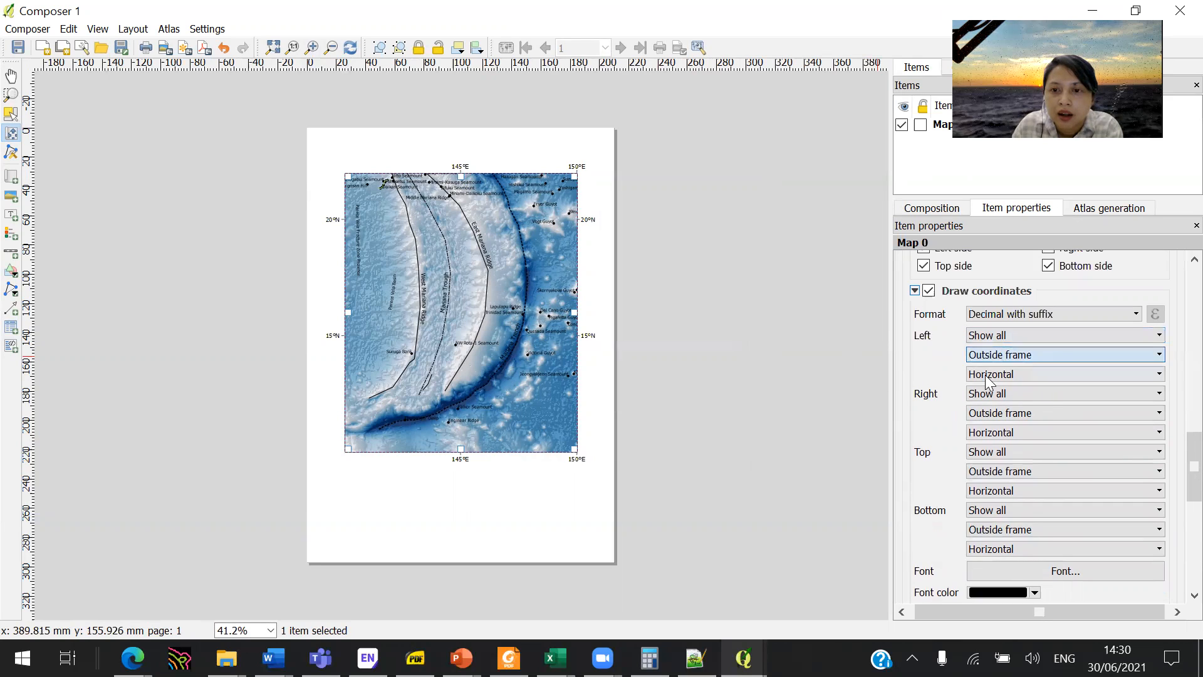
click(990, 375)
click(1010, 400)
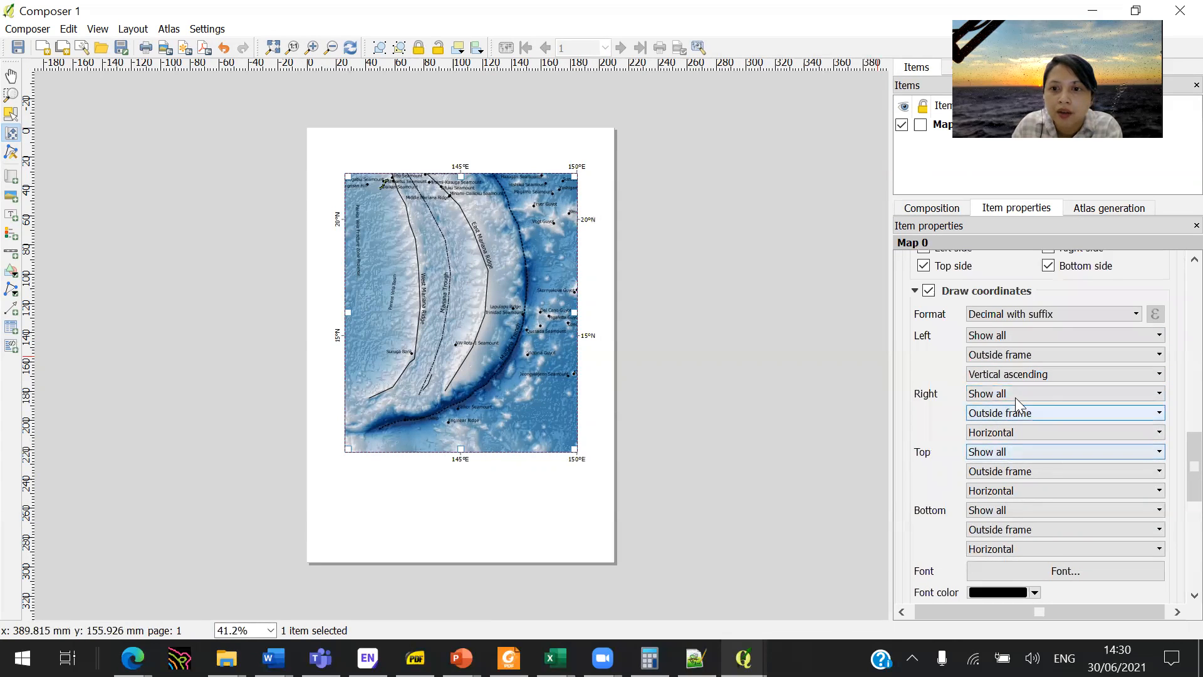
- Set the orientation of the map's right-side grid coordinates to Vertical descending
click(1024, 417)
click(1015, 439)
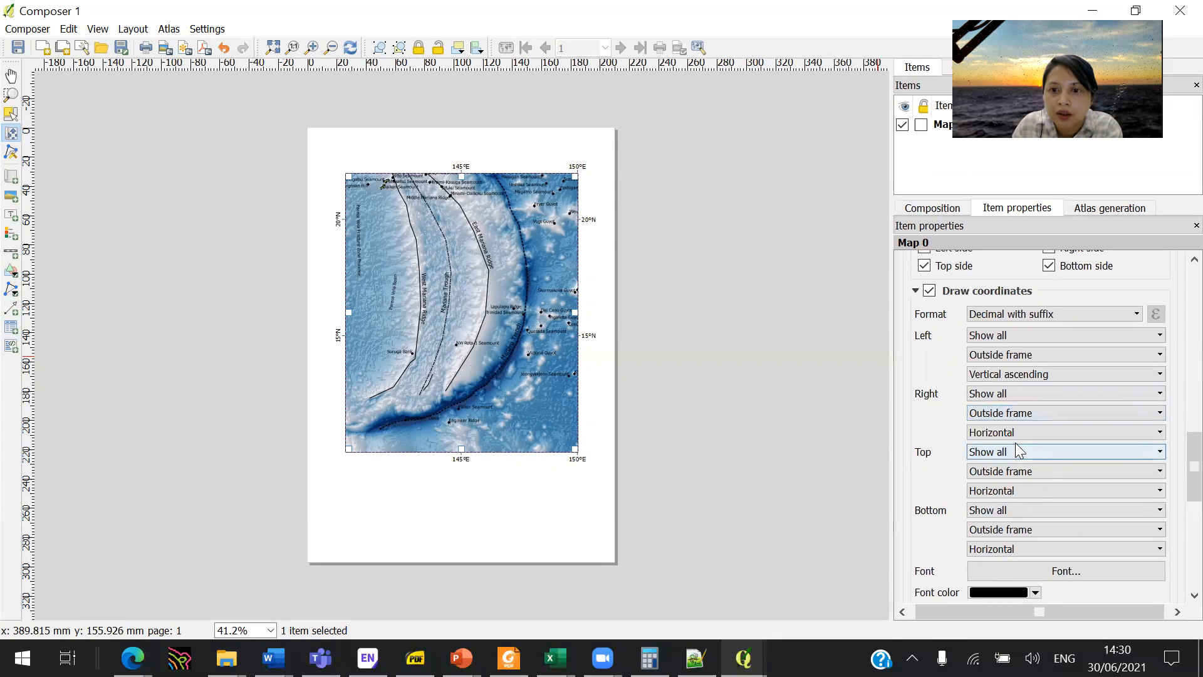
click(1016, 432)
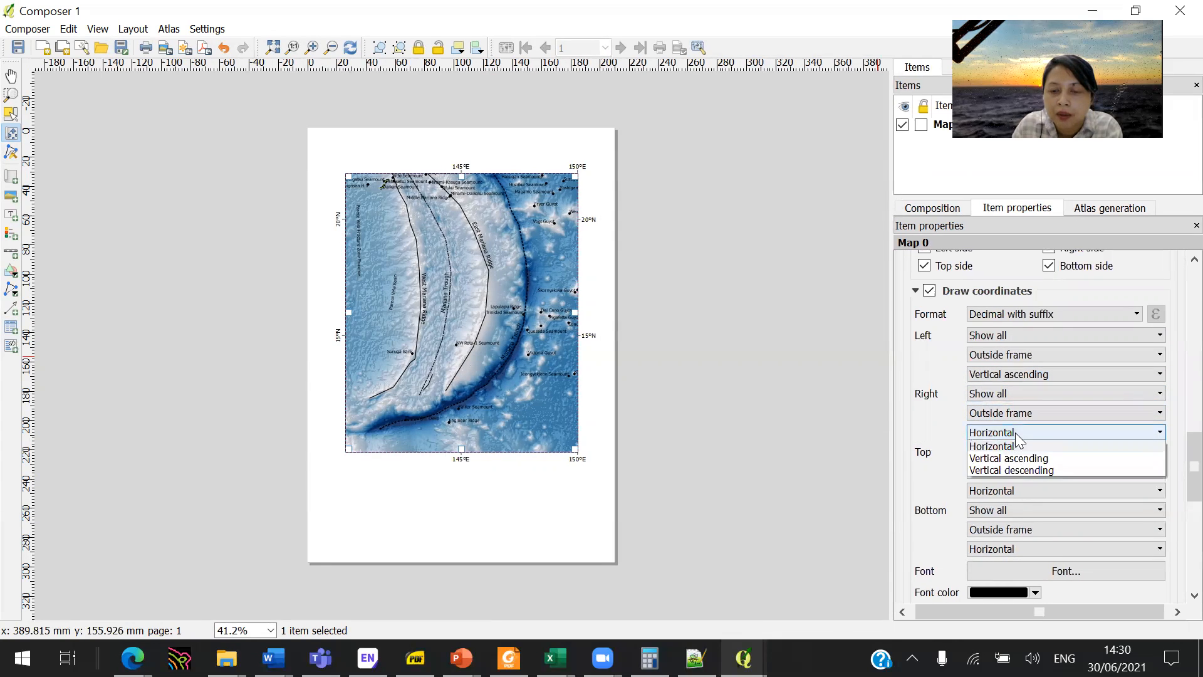
click(1020, 473)
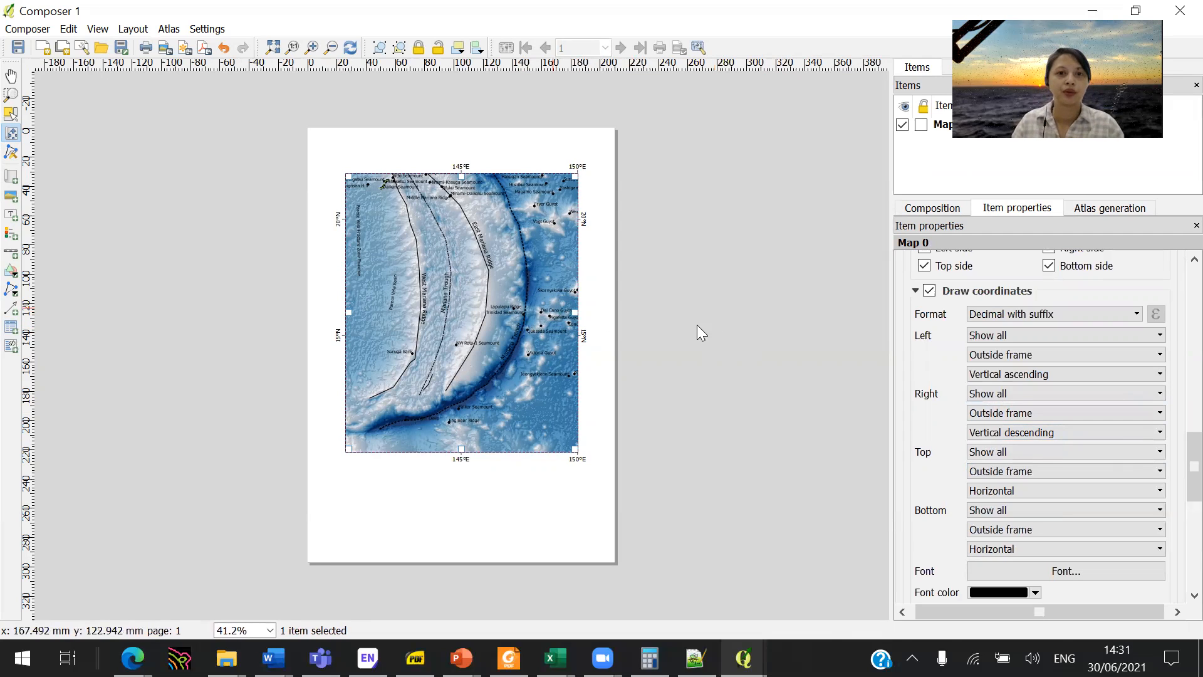
- Turn on the frame around the map item, and deselect the map with the select tool
scroll(1173, 435, down, 8)
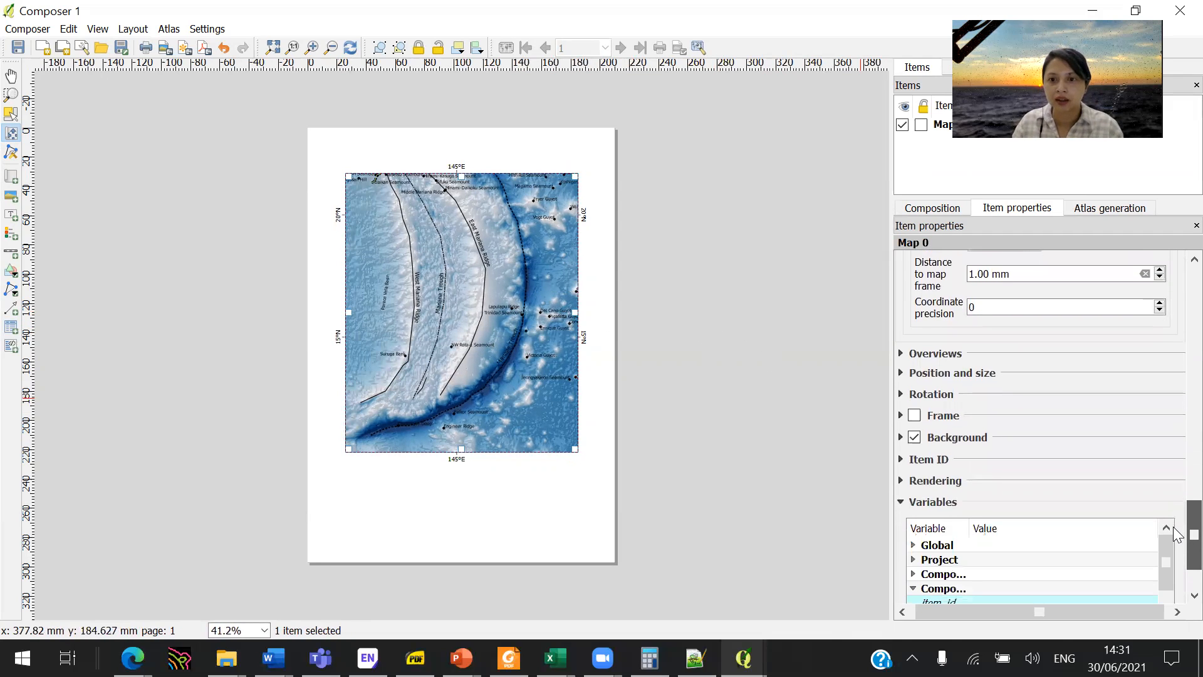
scroll(1173, 536, down, 2)
click(915, 370)
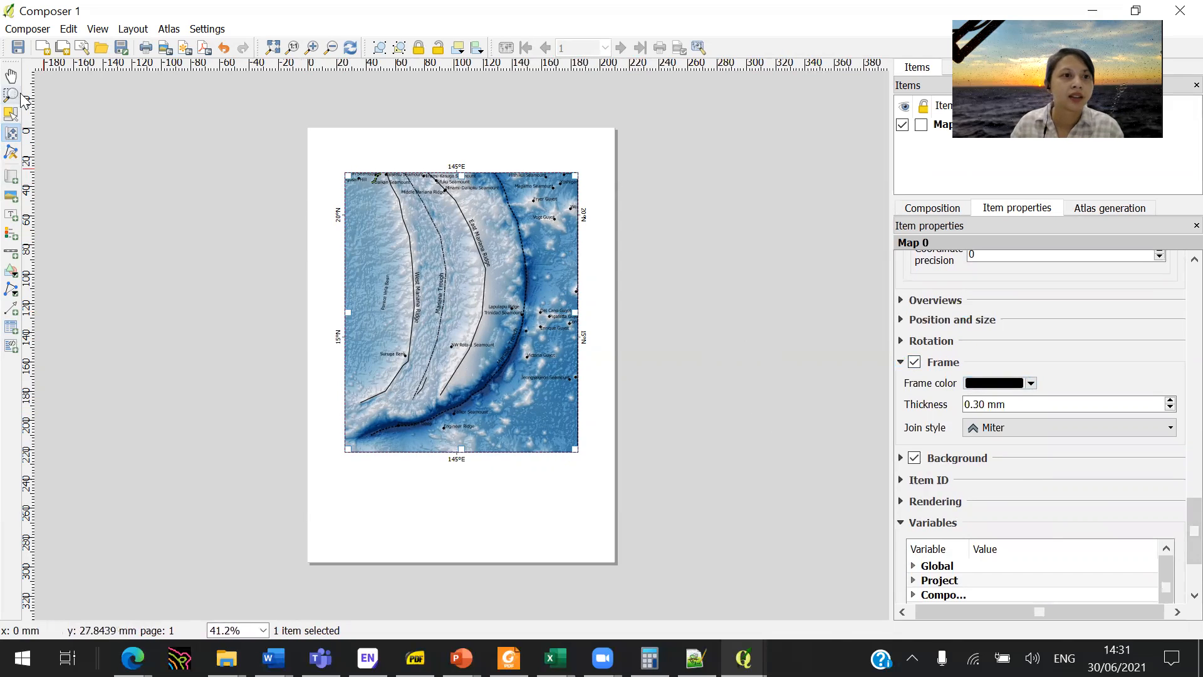
click(11, 115)
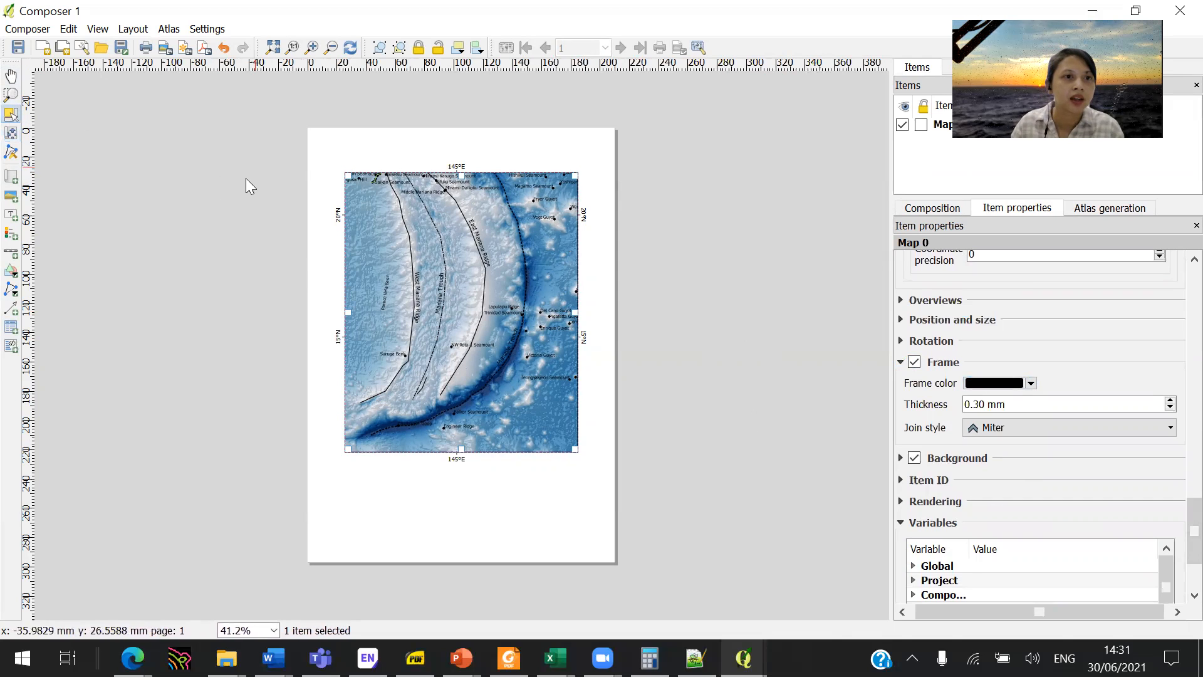
click(646, 333)
- Check the framed map up close, reselect it and update its preview
scroll(646, 334, up, 1)
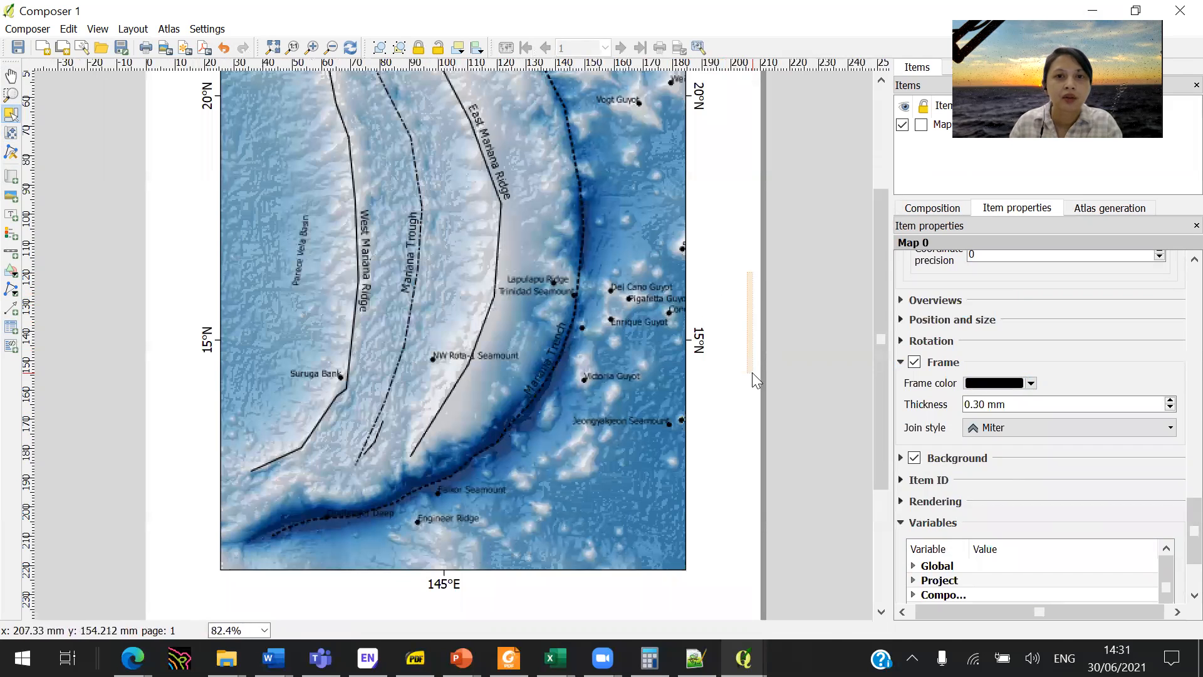
drag(877, 352, 878, 314)
scroll(781, 313, down, 1)
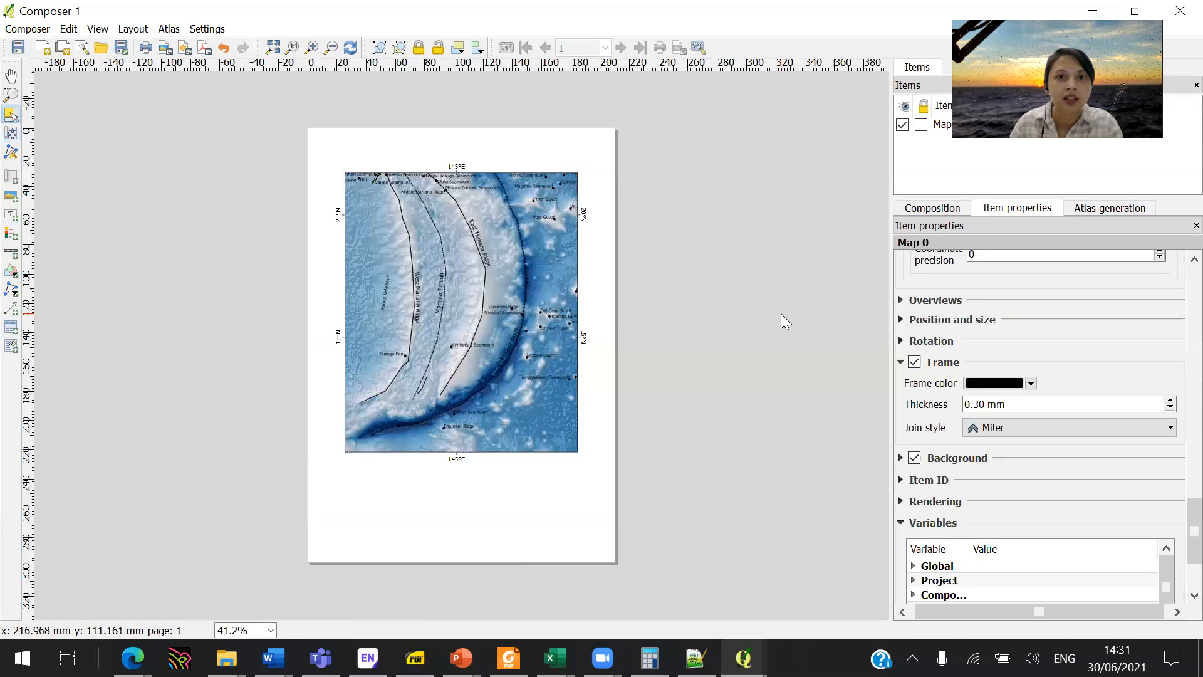
scroll(764, 300, up, 1)
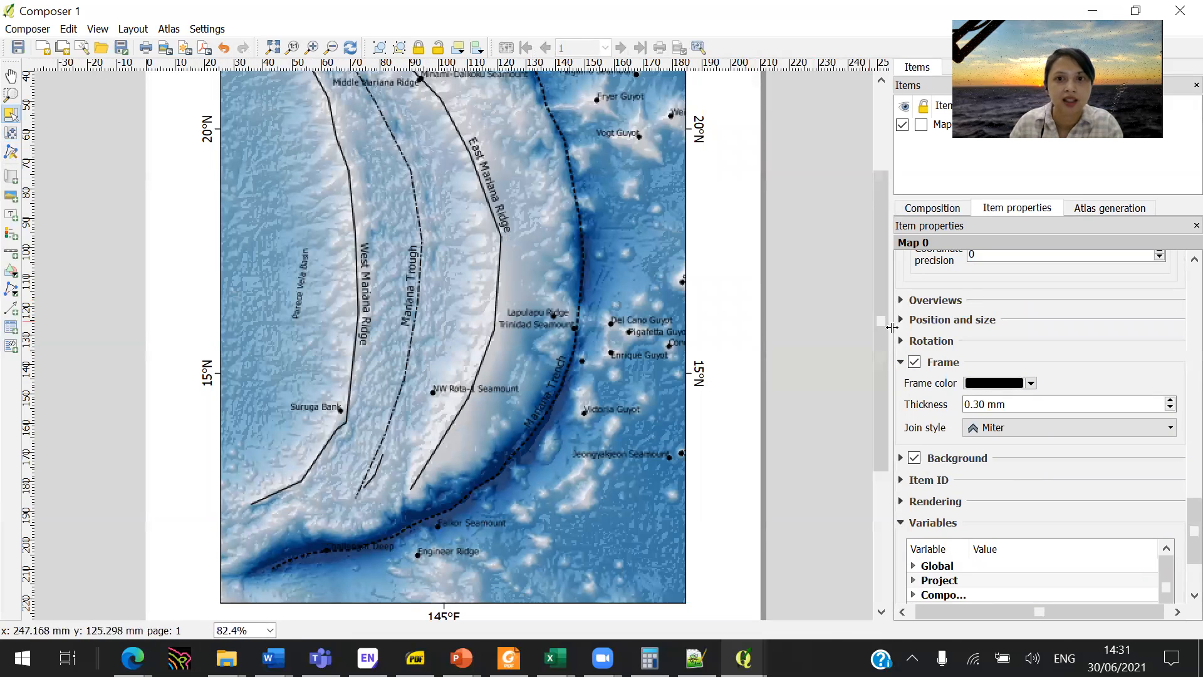
click(643, 305)
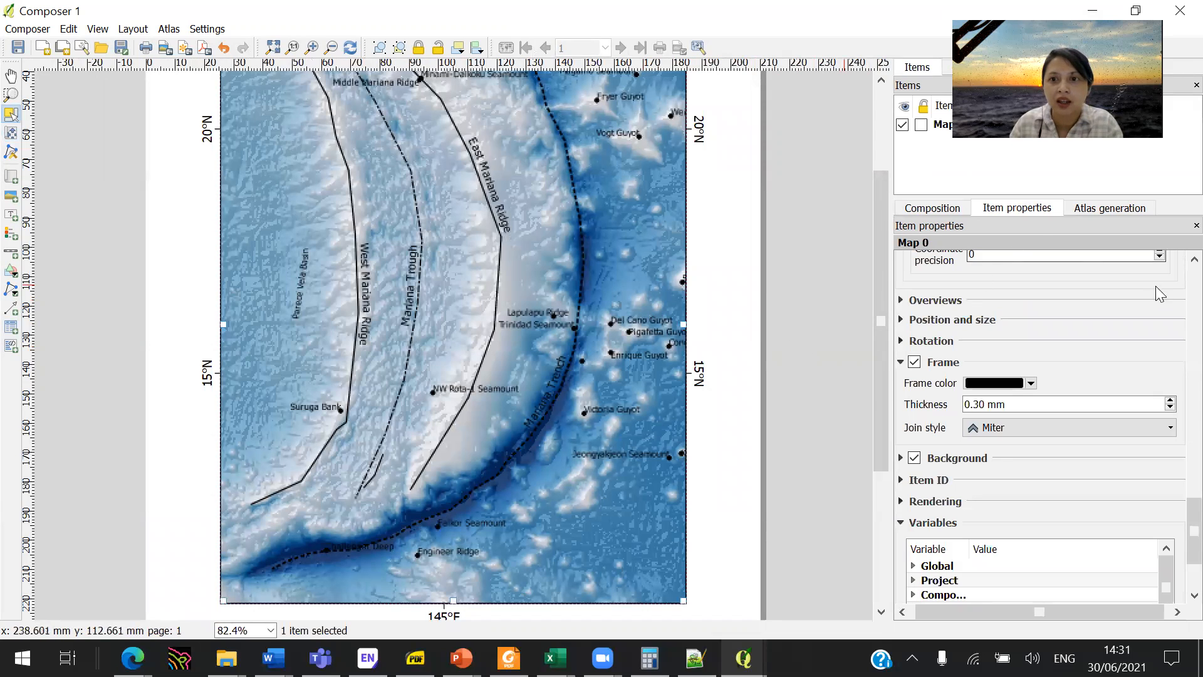
scroll(1178, 409, up, 3)
scroll(1178, 409, up, 10)
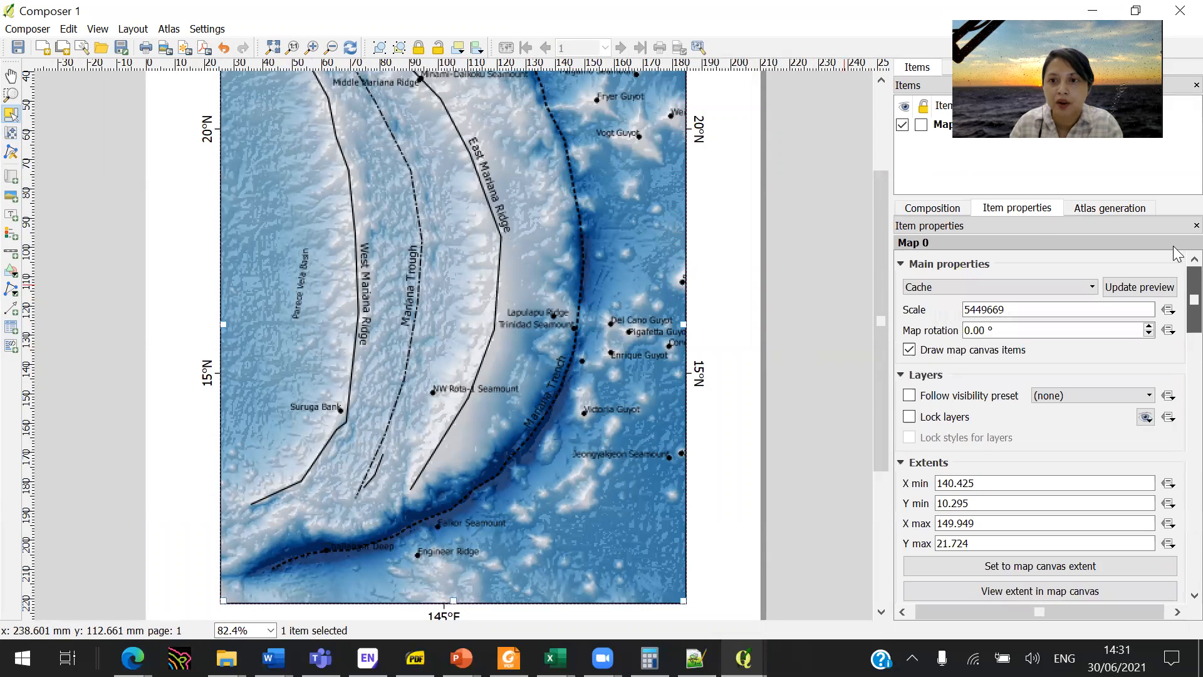
click(1145, 290)
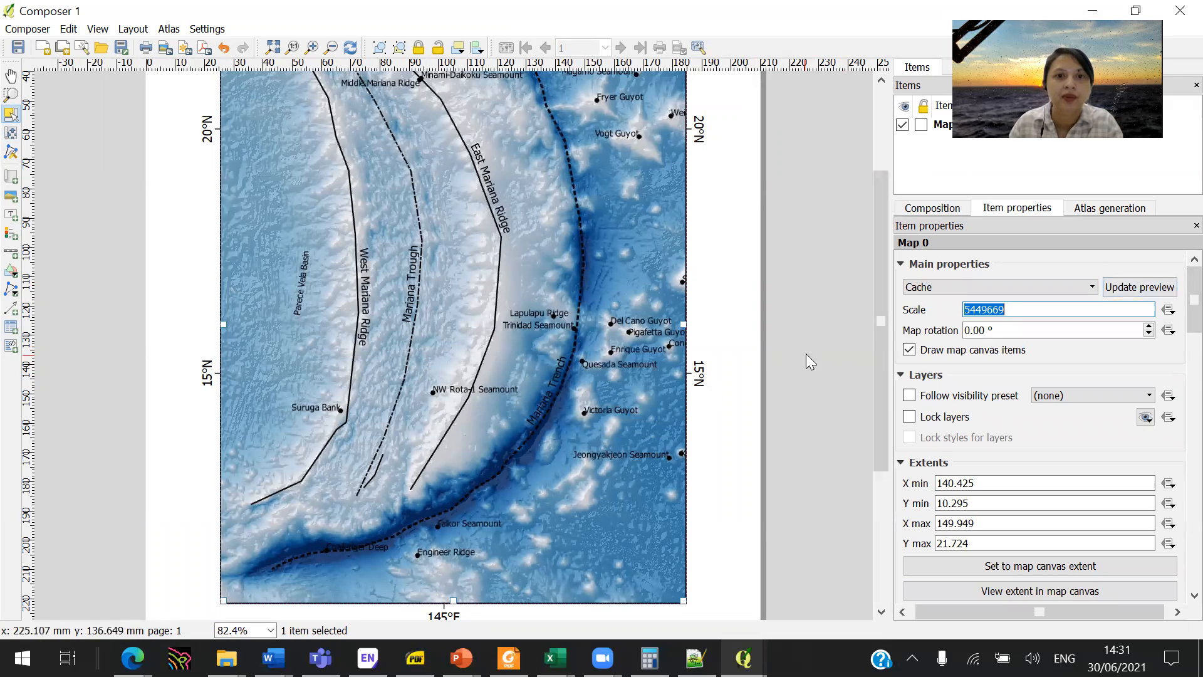
- Add a legend to the page over the map's lower-right corner
scroll(882, 384, down, 1)
drag(883, 384, 888, 359)
scroll(889, 359, down, 3)
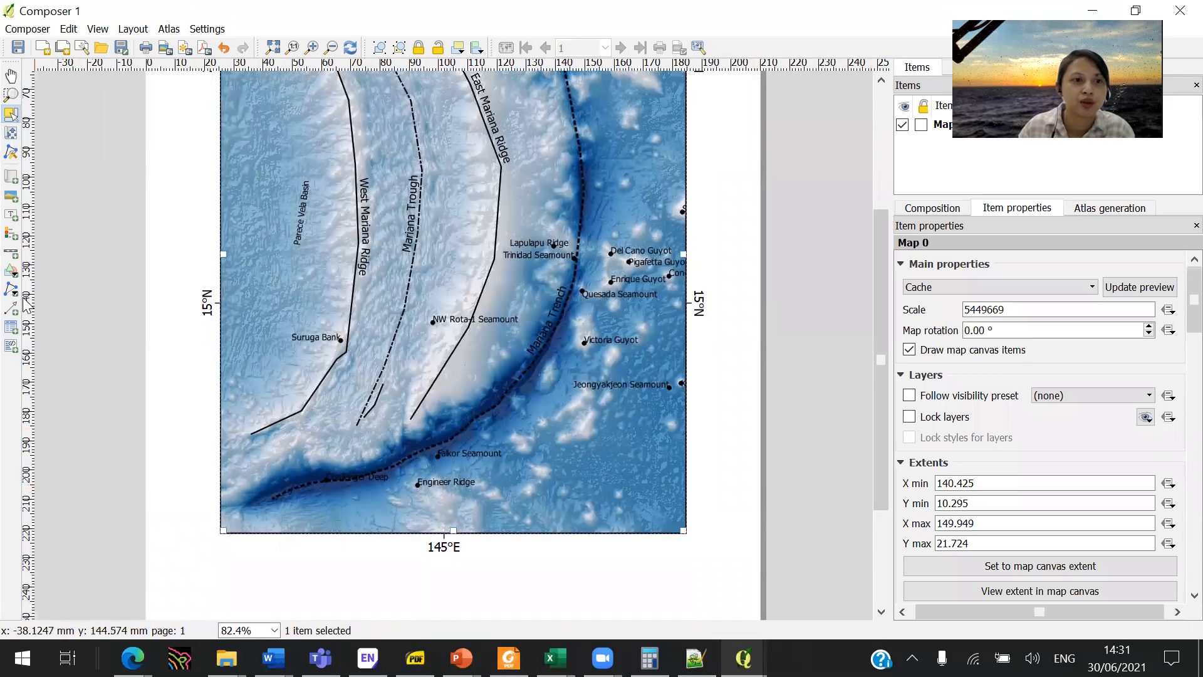
click(11, 236)
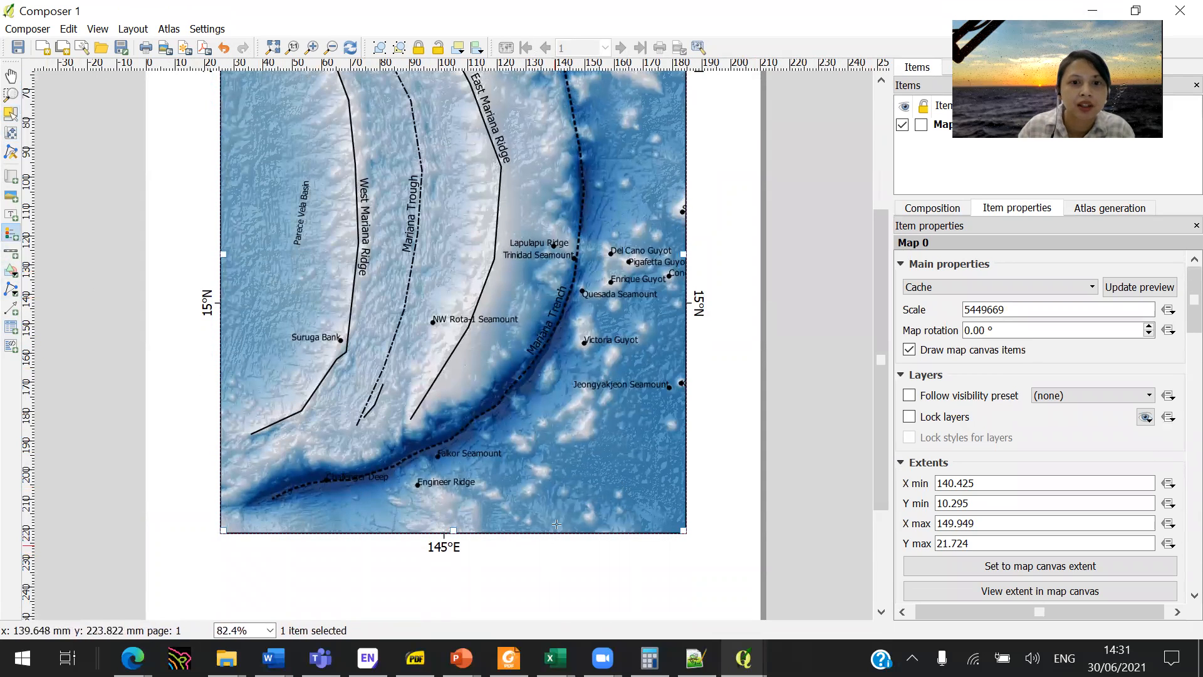
click(542, 470)
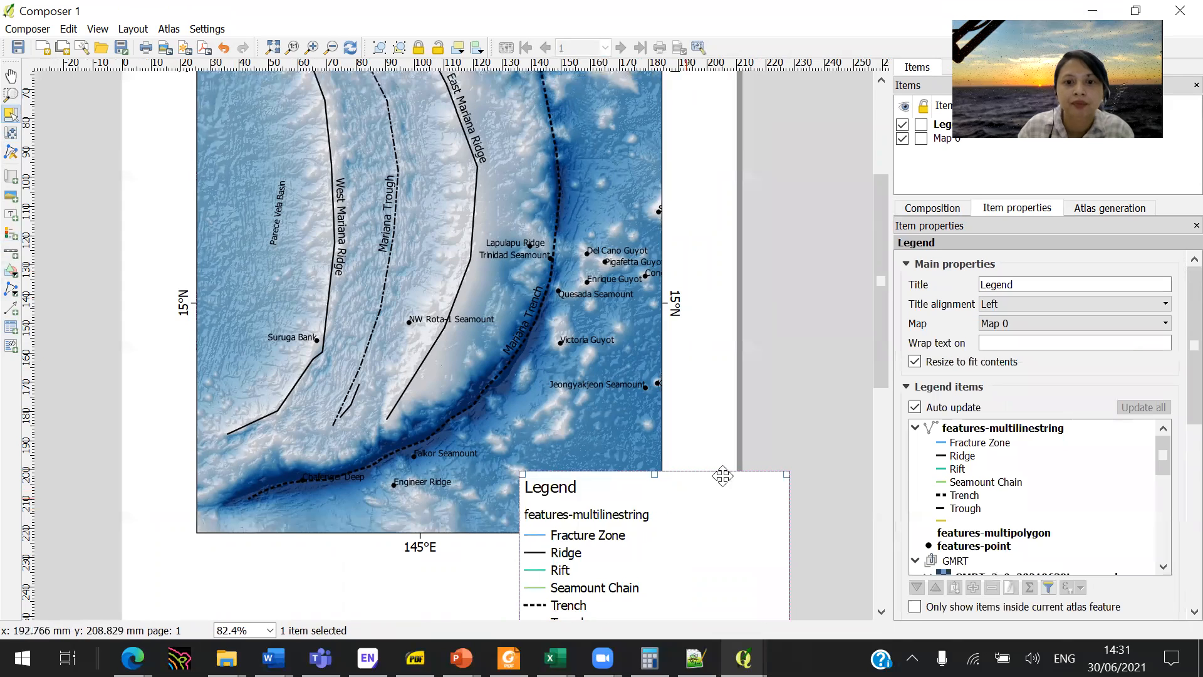
scroll(734, 467, down, 2)
scroll(569, 441, up, 1)
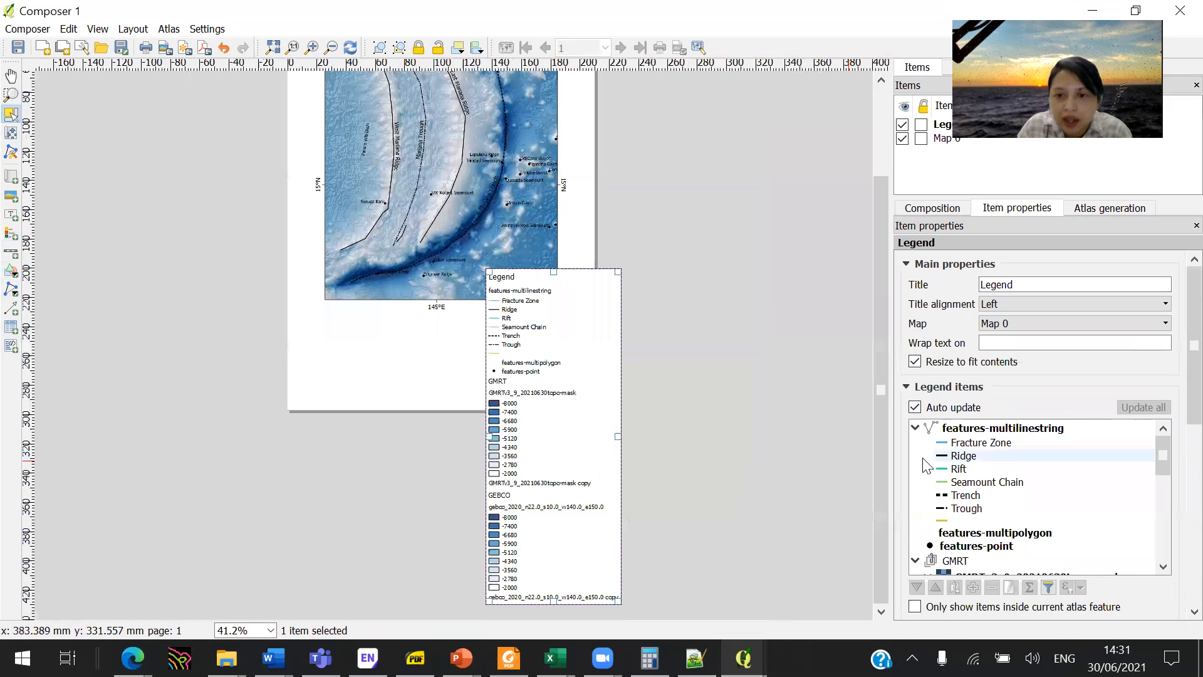
- Rename the legend's features-multilinestring entry to "Seabed Features" and turn off automatic updating of the legend items
click(1005, 430)
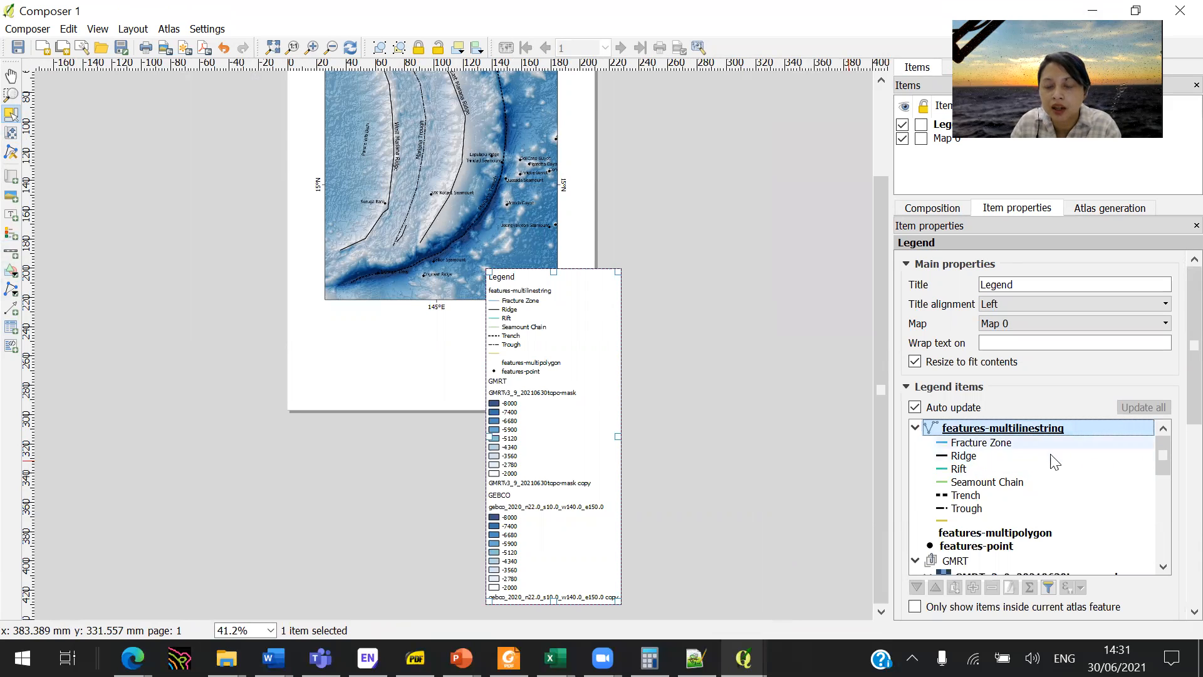
double_click(1056, 428)
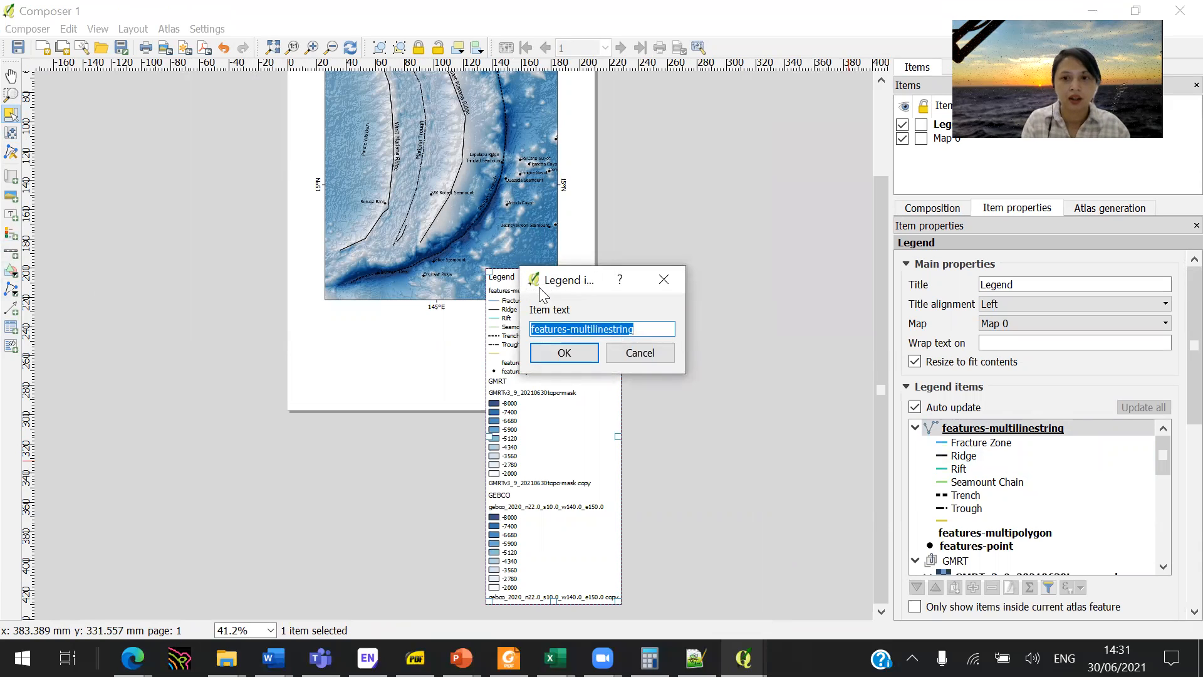
text(Seabed Features)
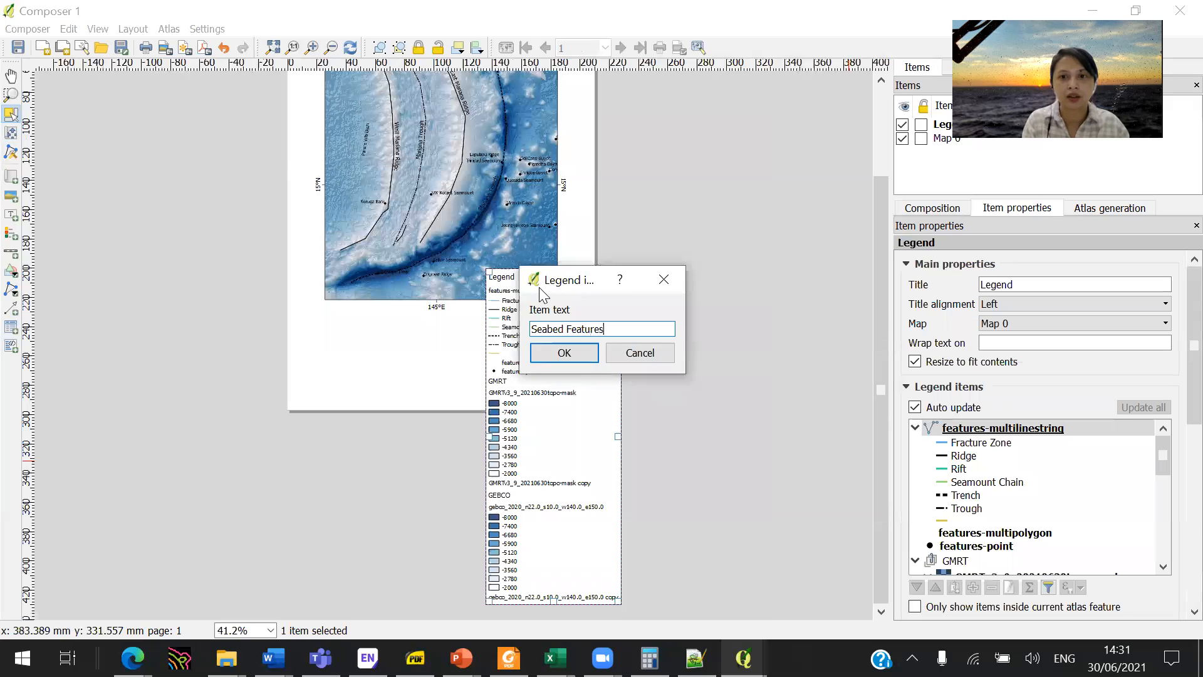
key(Return)
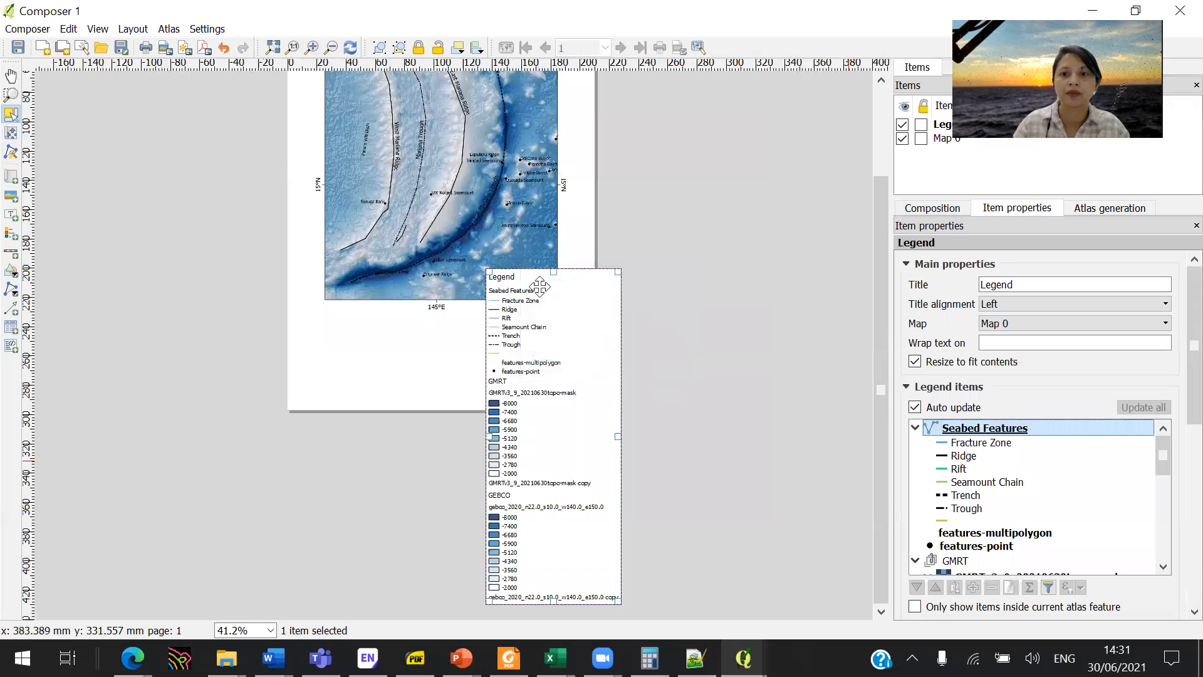
click(1082, 446)
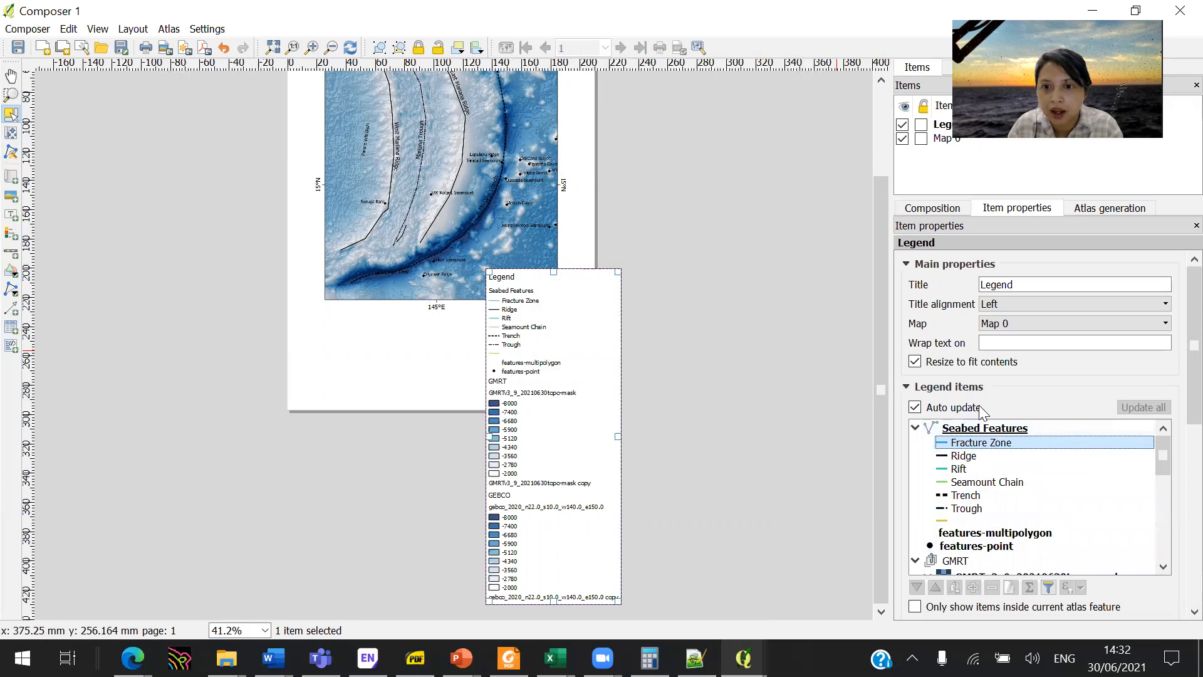
click(916, 408)
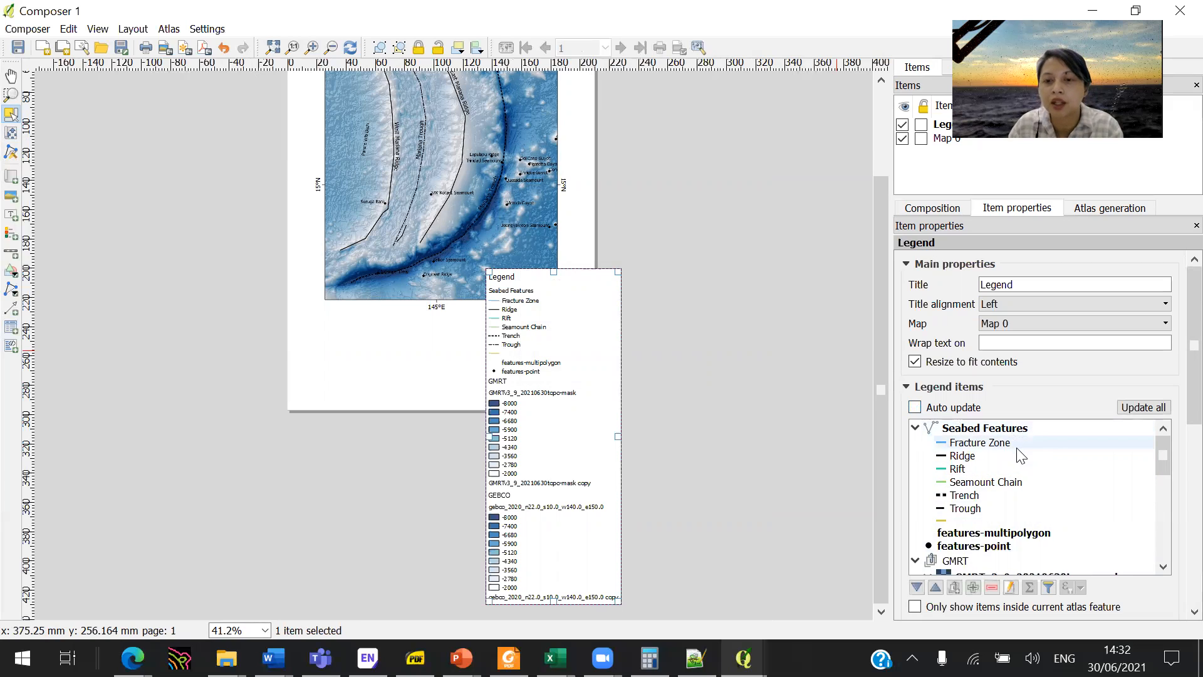
- Remove the Fracture Zone, Rift, Seamount Chain, unnamed and features-multipolygon entries from the legend
click(992, 588)
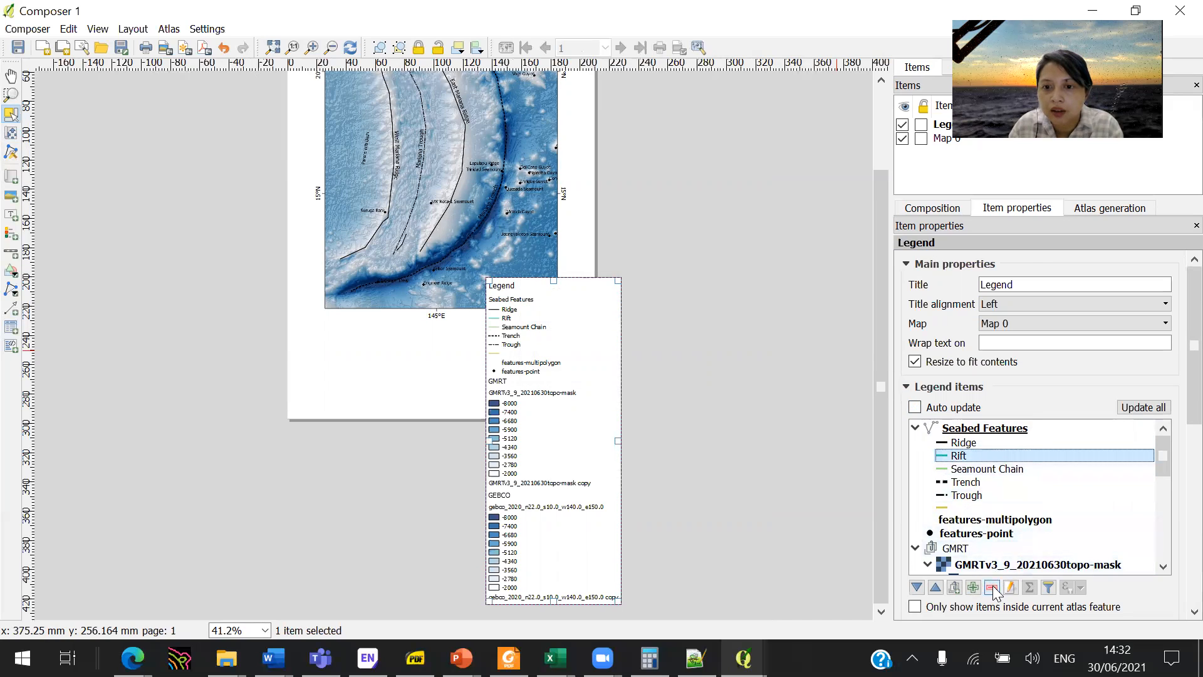
click(992, 588)
click(993, 588)
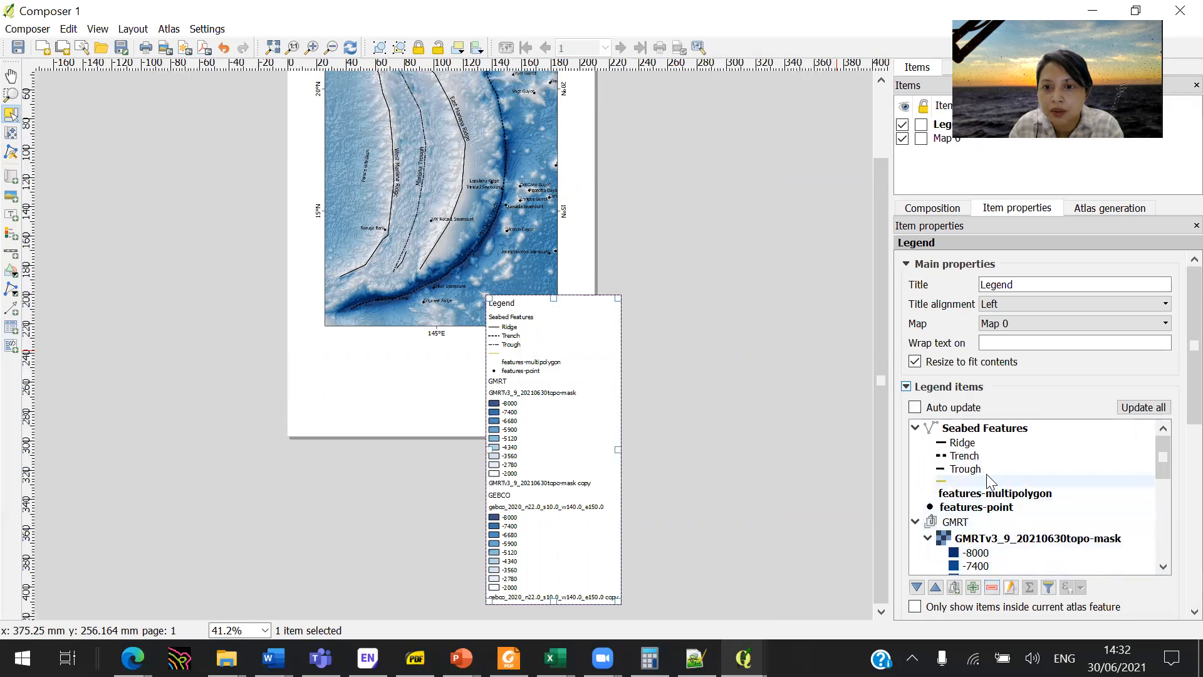
click(994, 589)
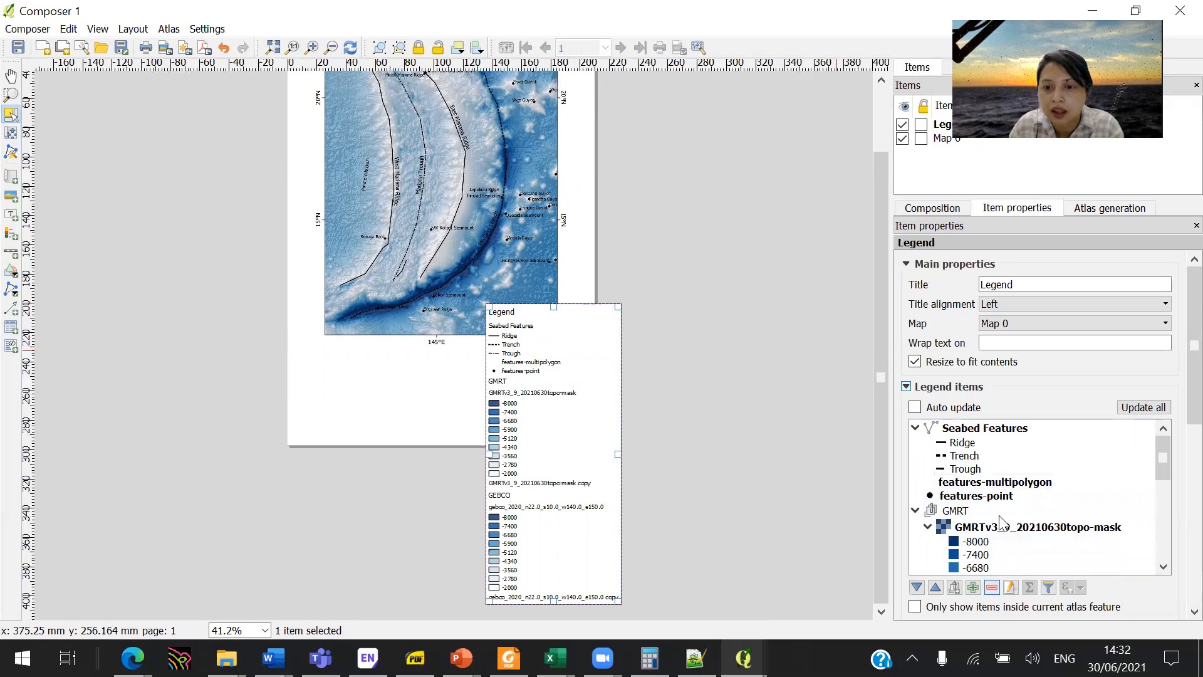
click(1001, 484)
click(992, 588)
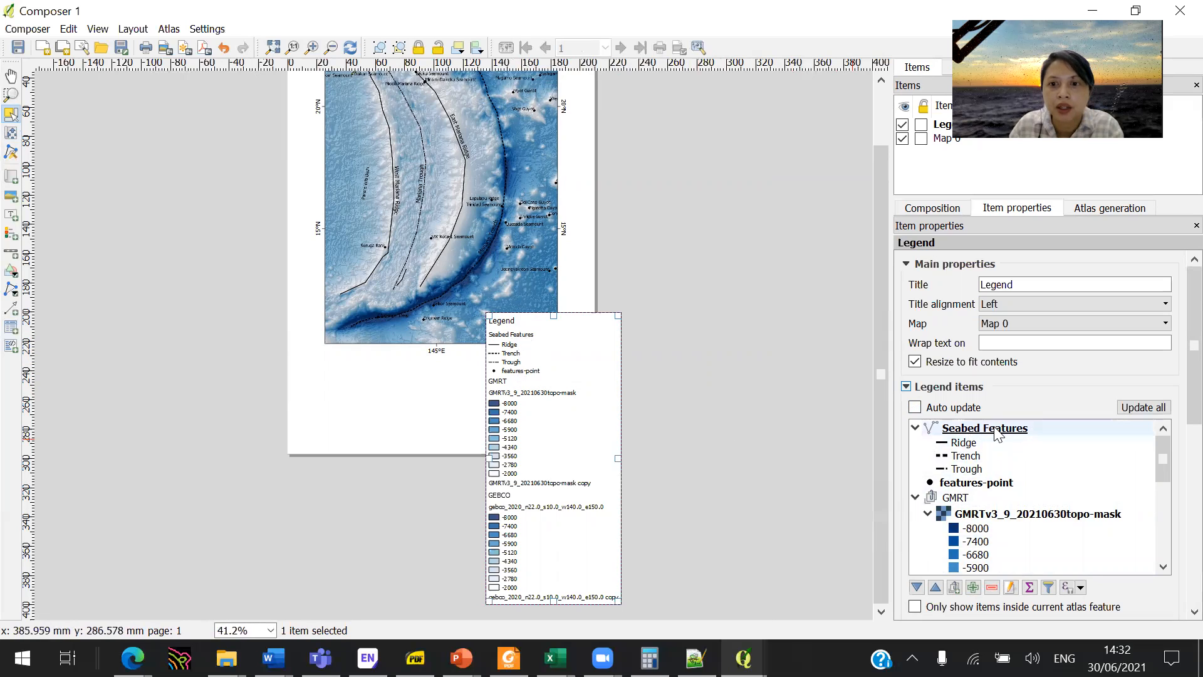
- Rename the legend's features-point entry to "Seamounts"
click(1020, 487)
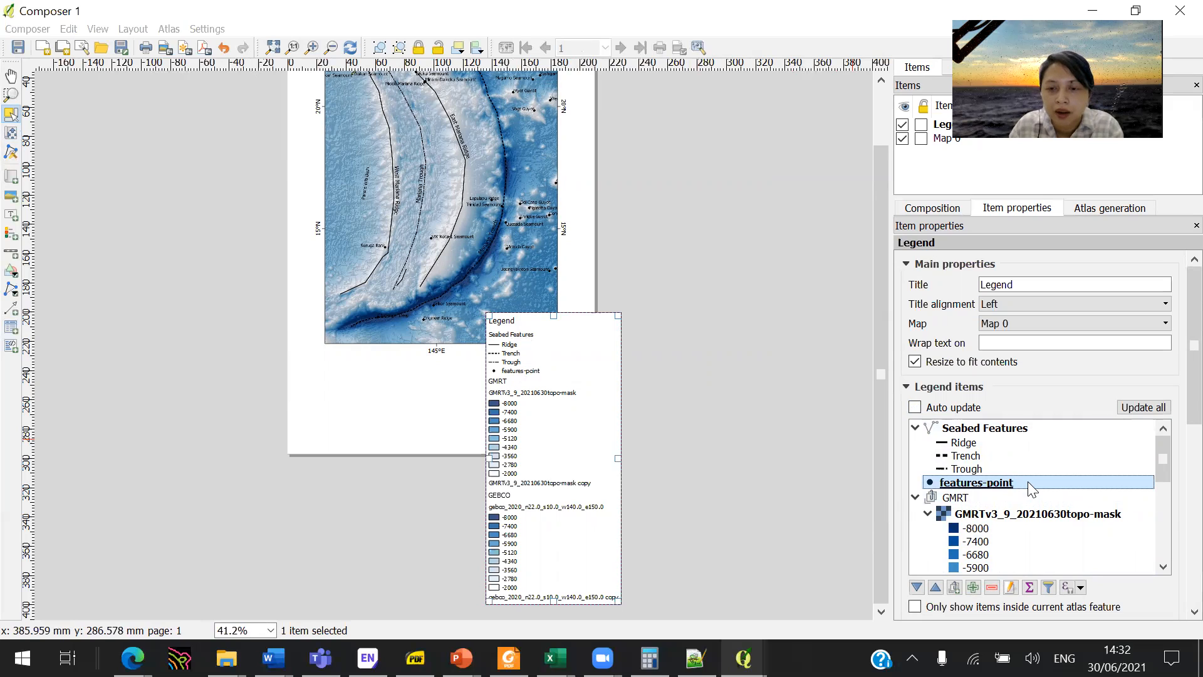
double_click(1030, 487)
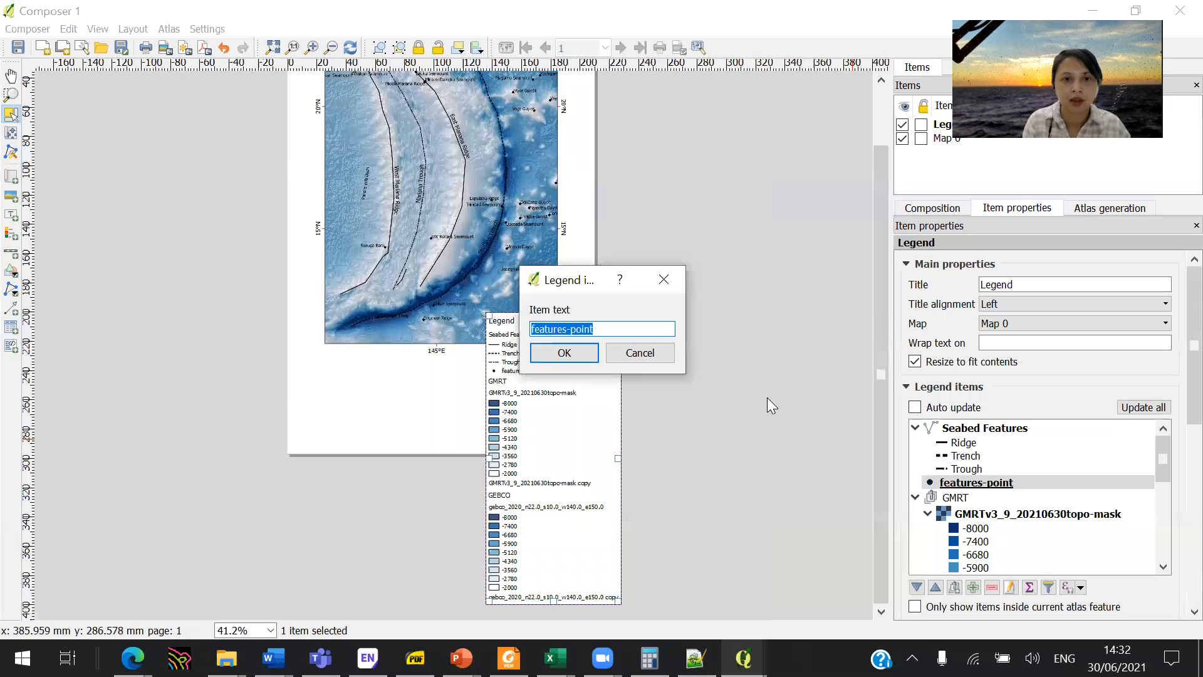
text(S)
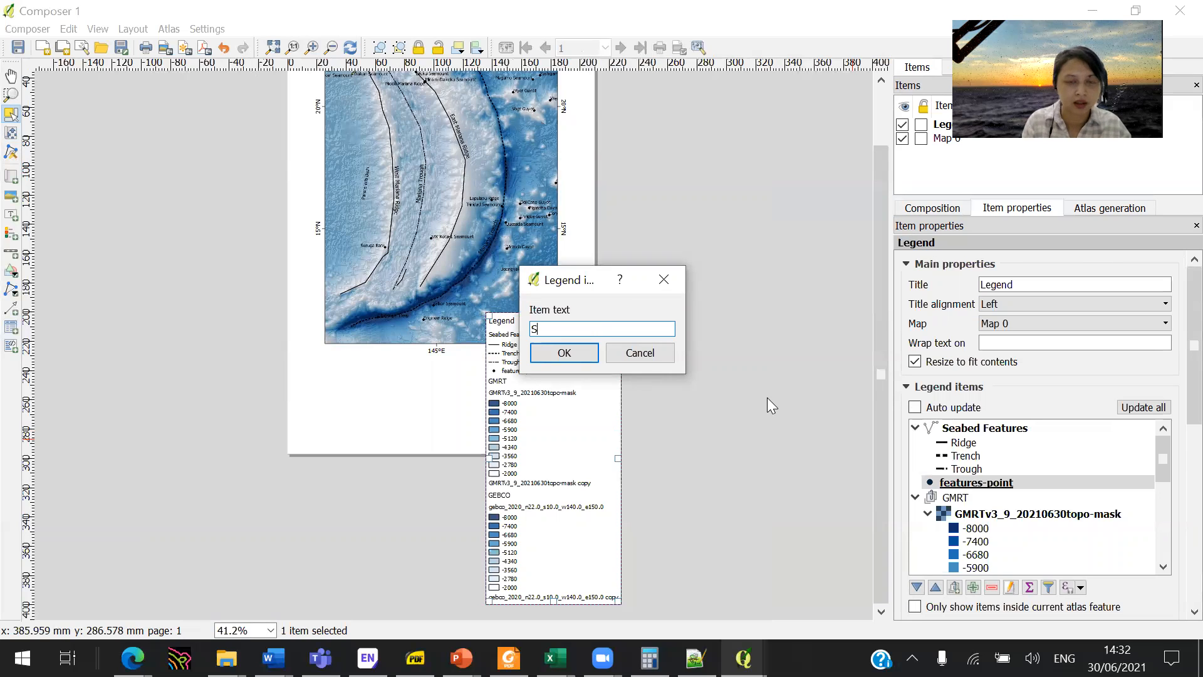
text(eamounts)
key(Return)
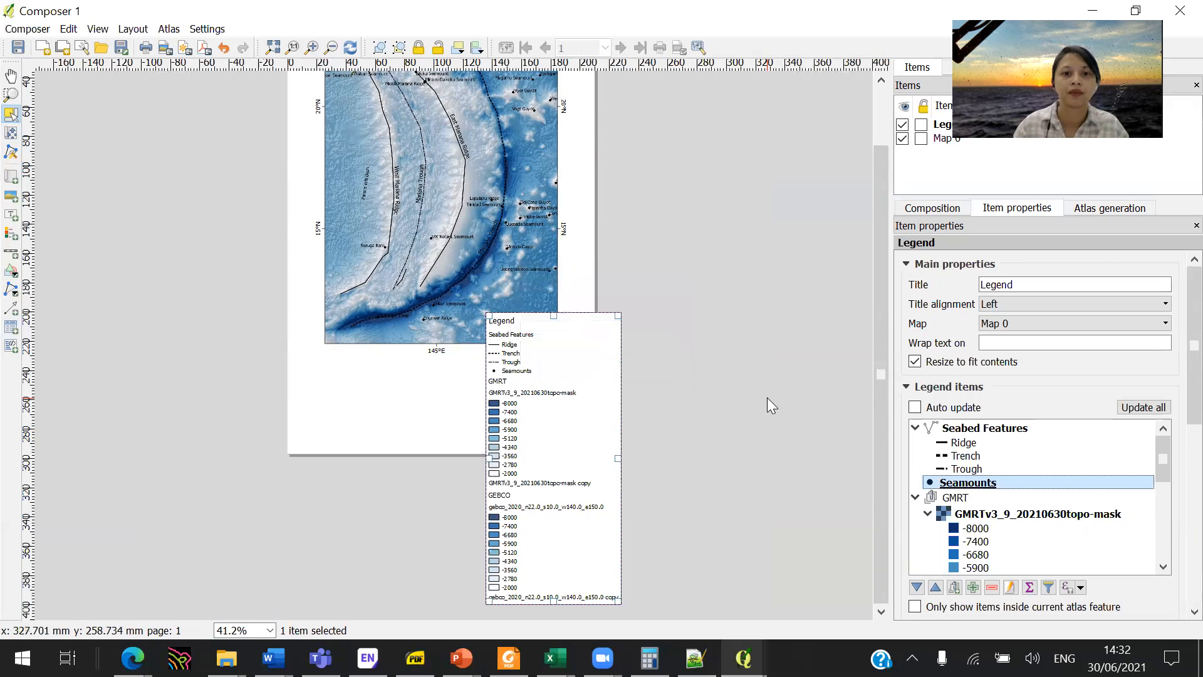
- Remove the GMRT and GEBCO groups from the legend items
click(994, 495)
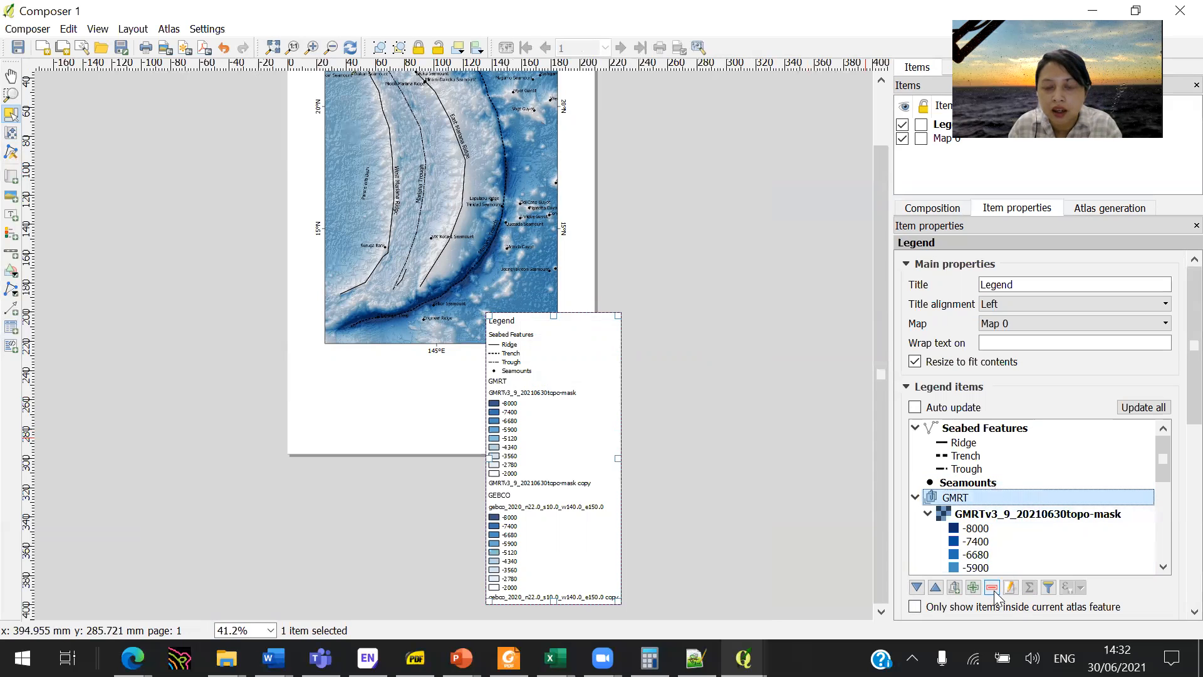
click(993, 588)
click(993, 588)
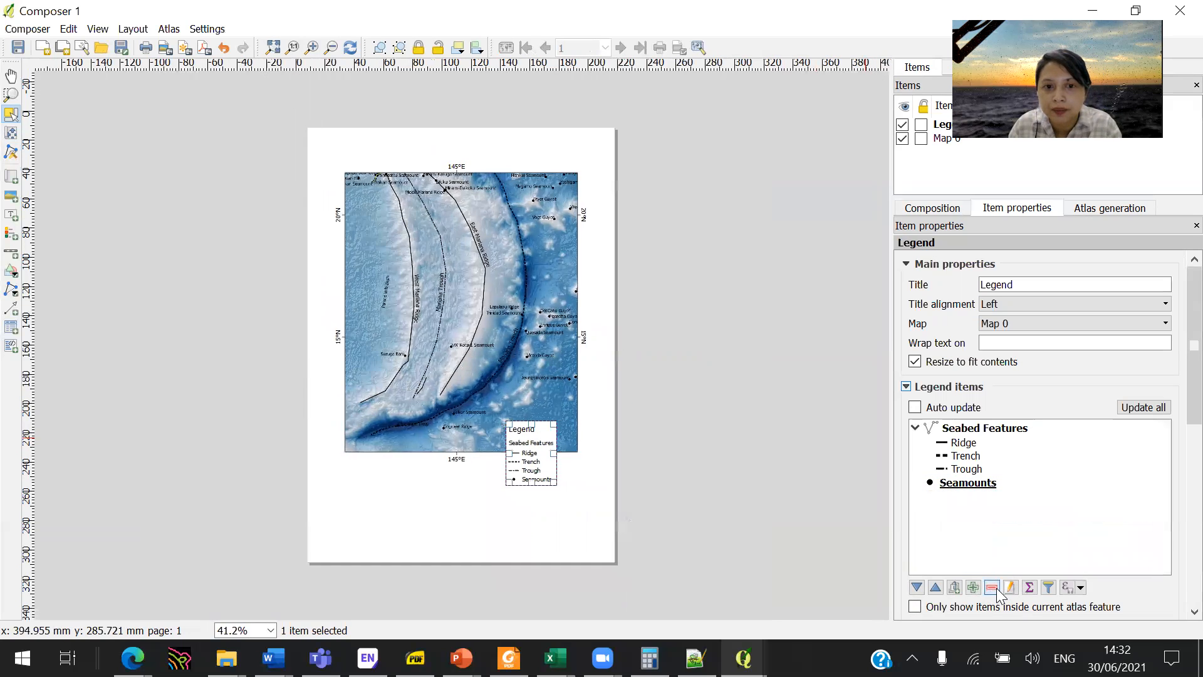
- Move the legend inside the map's lower-right corner and deselect it
drag(534, 449, 552, 429)
click(649, 499)
scroll(1177, 432, down, 5)
scroll(1177, 457, up, 5)
- Clear the legend's title and shift the legend down to sit just above the map's bottom edge
click(1023, 284)
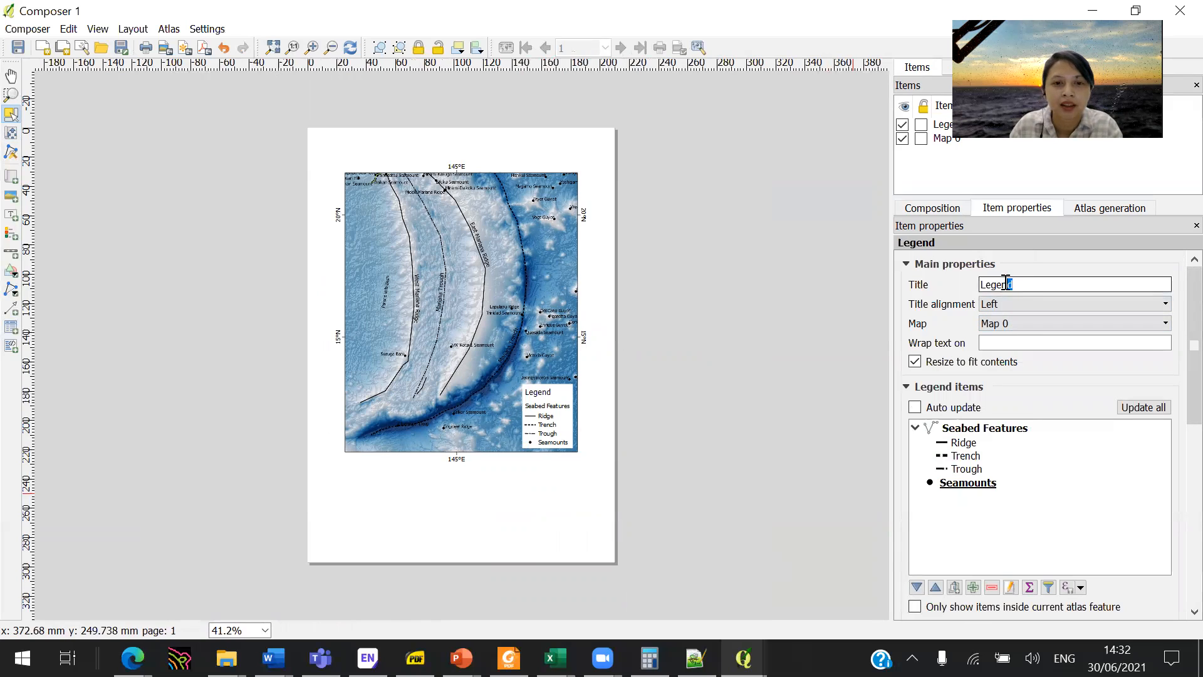
key(BackSpace)
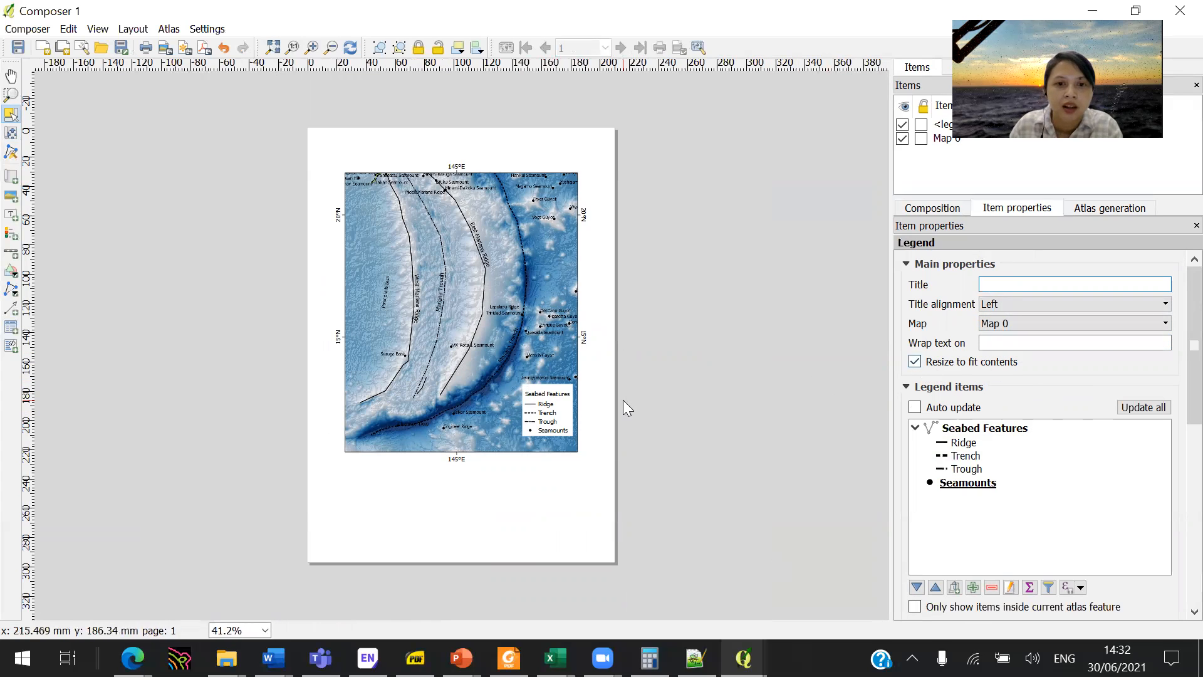
drag(555, 412, 555, 424)
click(673, 442)
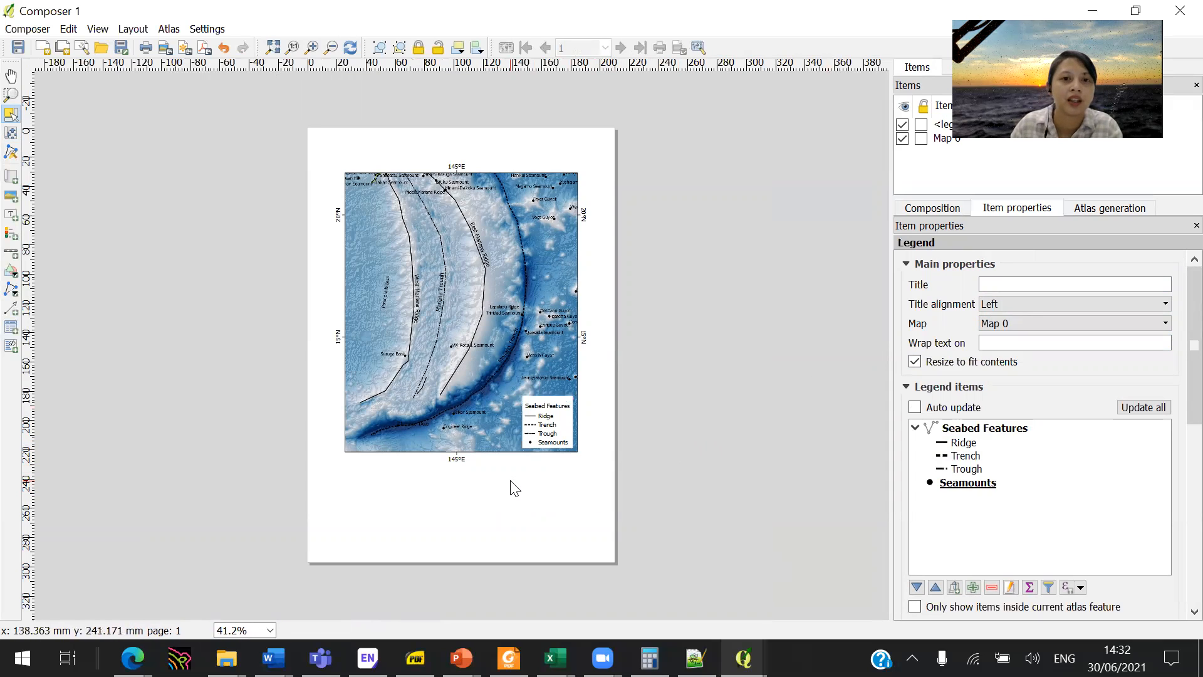
scroll(515, 488, up, 1)
scroll(515, 488, down, 1)
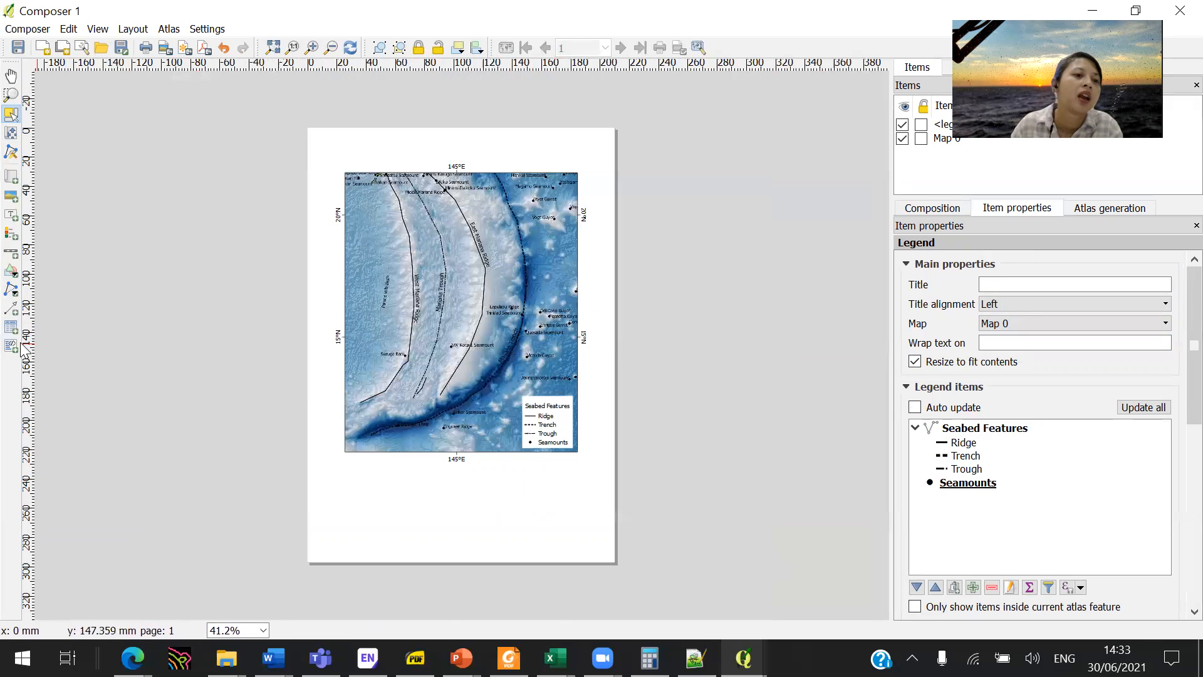
- Add a scale bar below the map's lower-left corner and set its right segments to 2
click(15, 248)
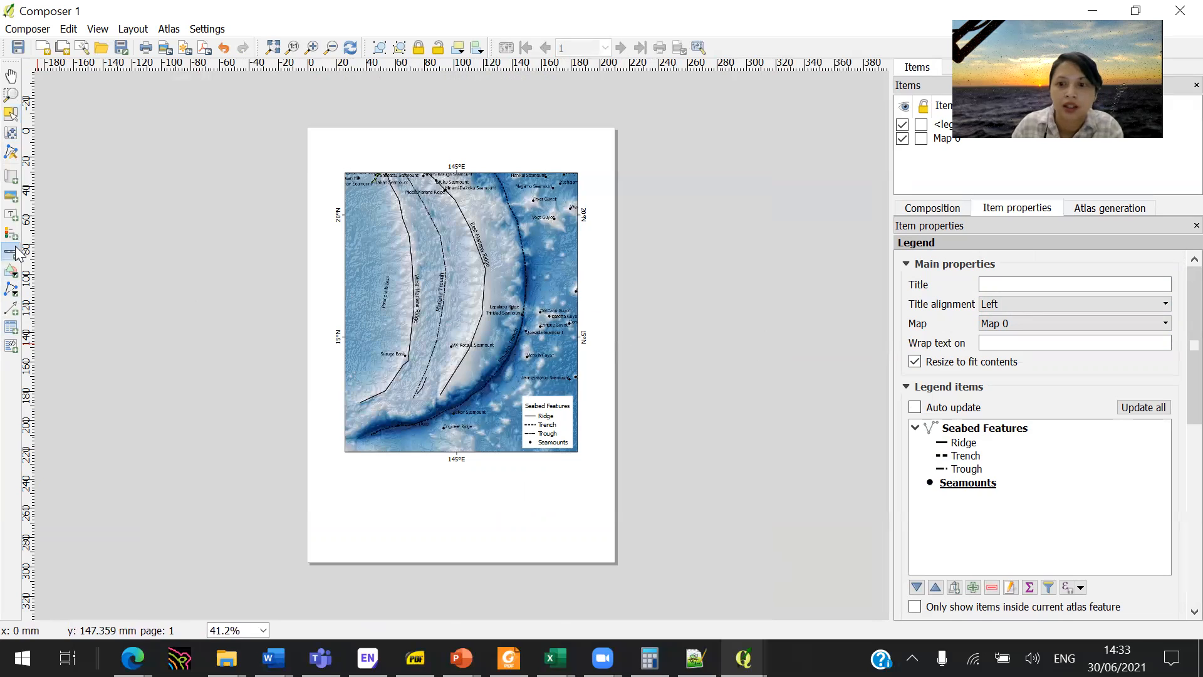
drag(351, 473, 432, 486)
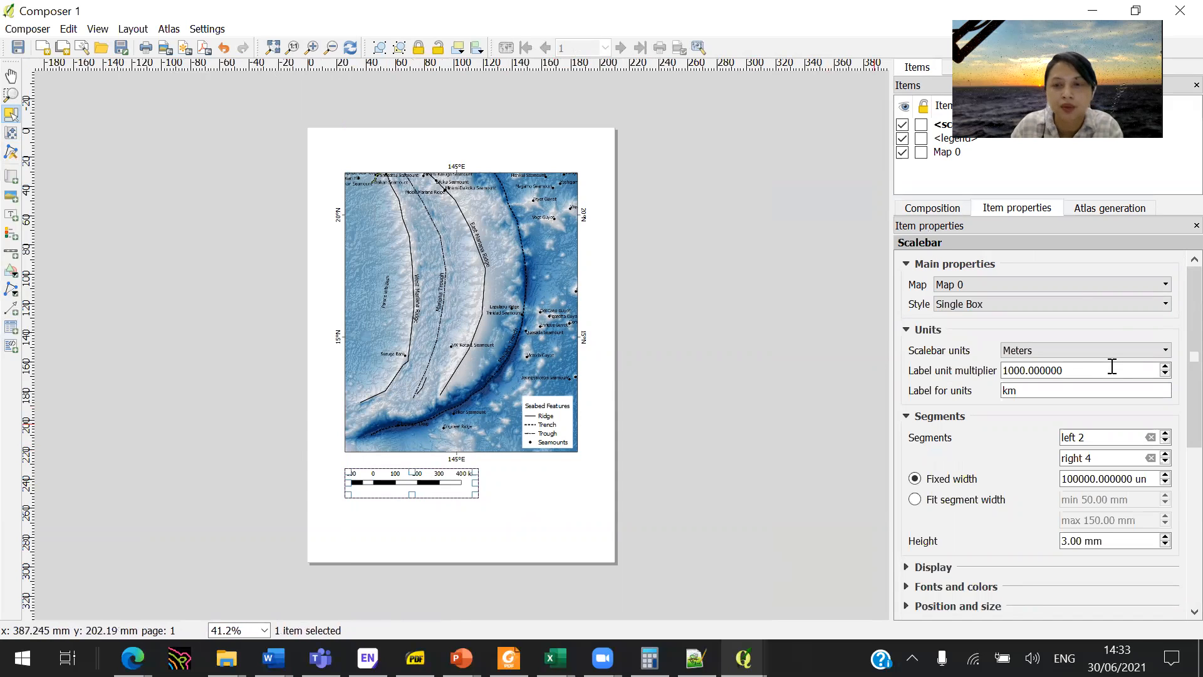
click(662, 484)
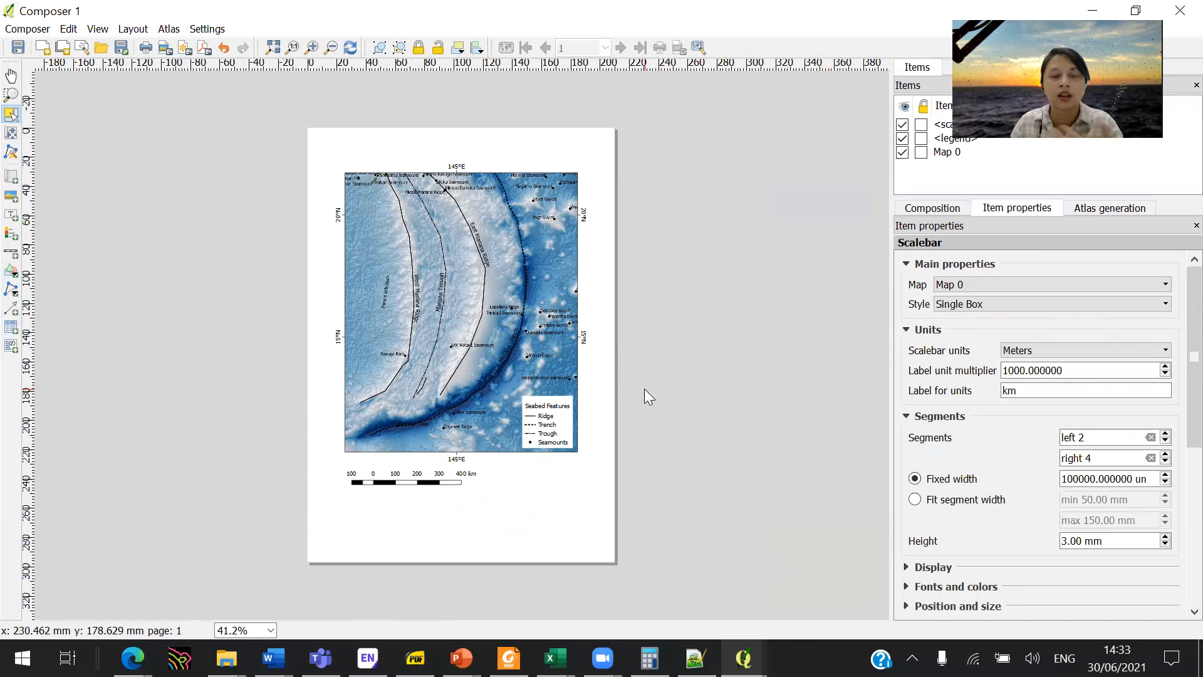
click(436, 481)
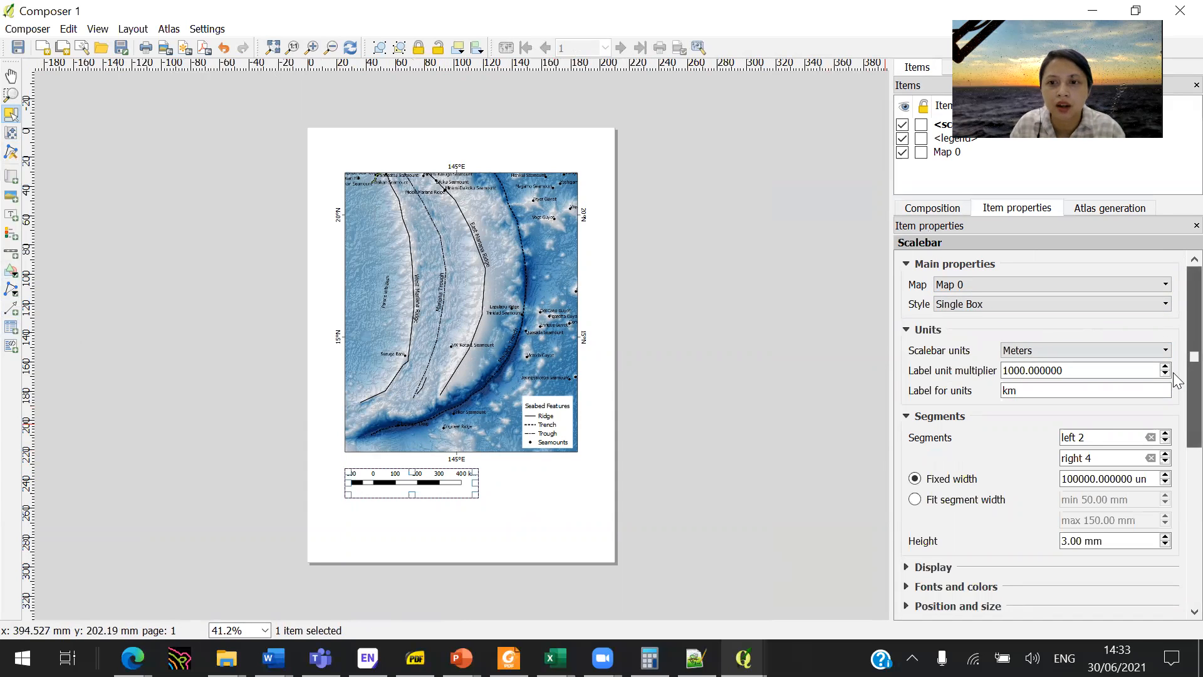
click(1166, 463)
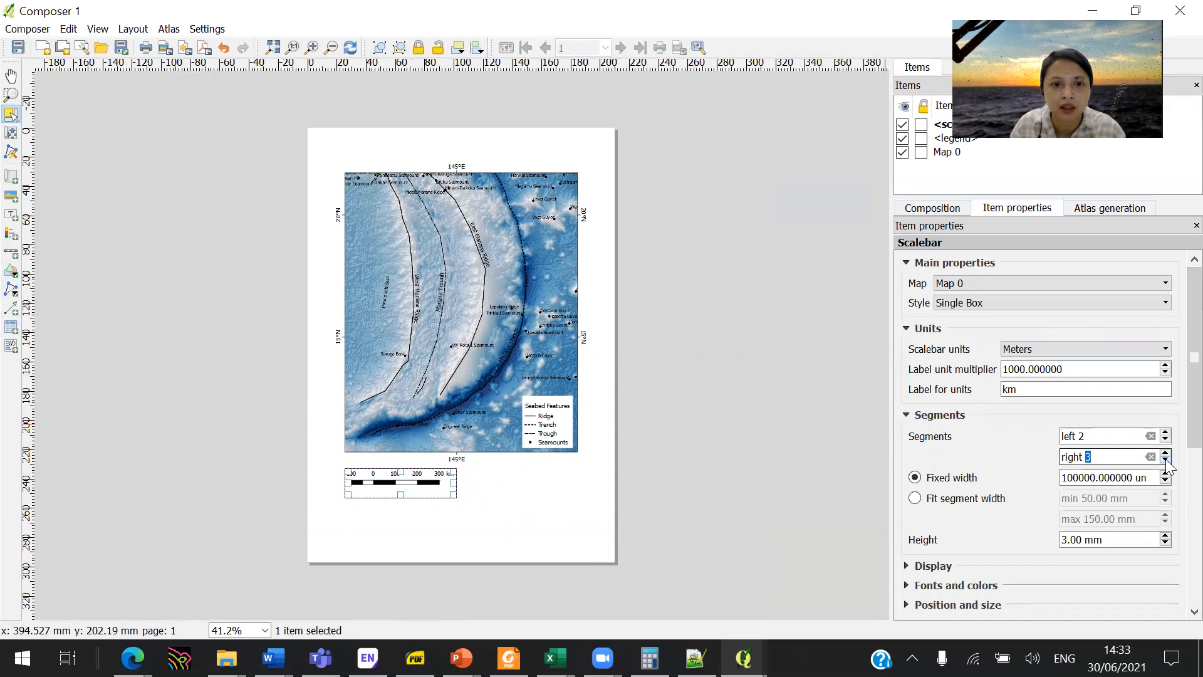
click(1166, 462)
click(766, 457)
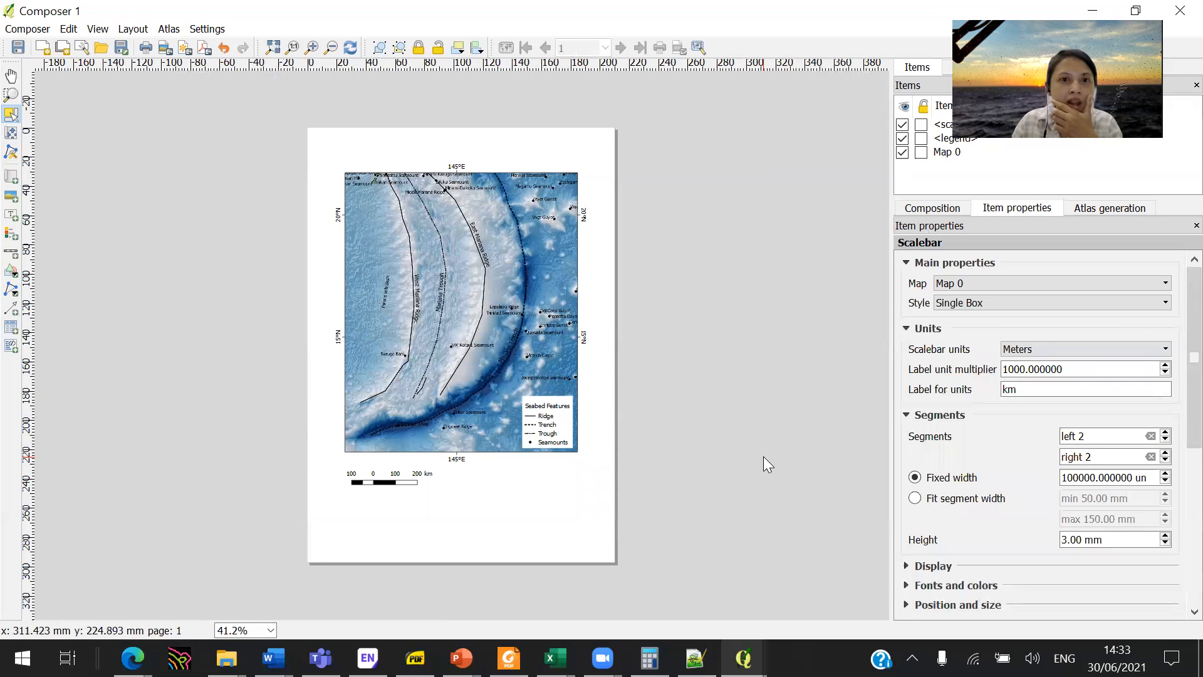
- Draw a thin horizontal rectangle below the map's lower-right part, level with the scale bar
click(13, 273)
click(62, 272)
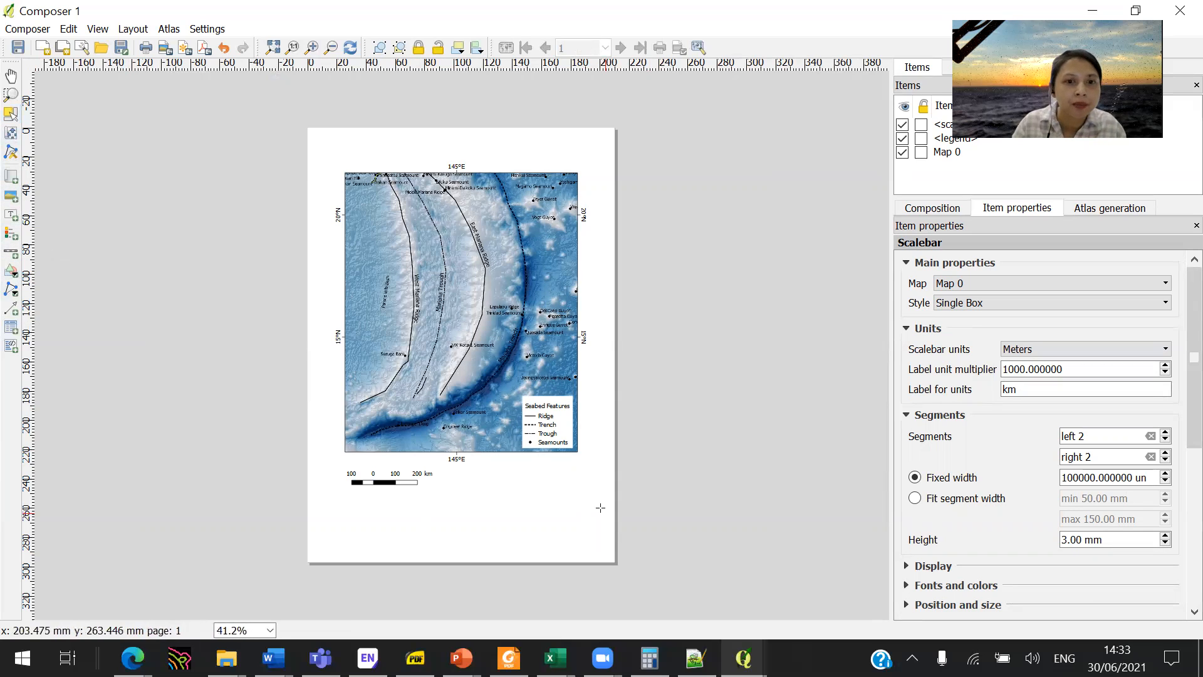
drag(576, 474, 479, 484)
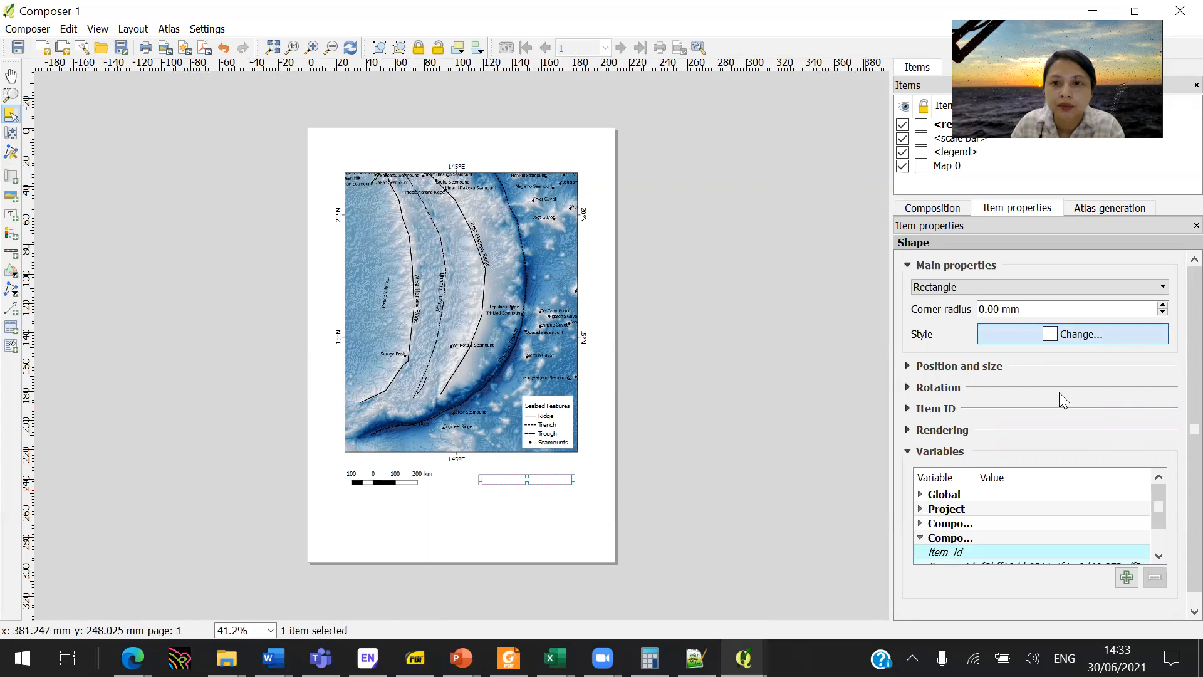
- Change the rectangle's symbol layer type from simple fill to Gradient fill
click(1076, 329)
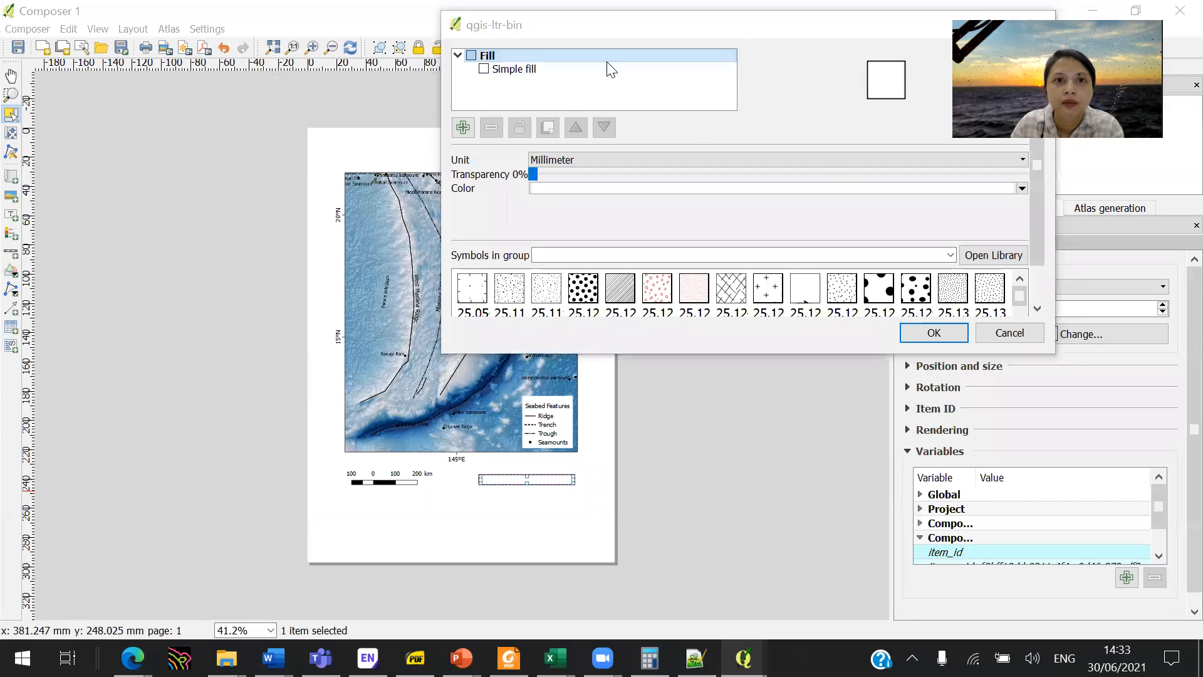
click(611, 70)
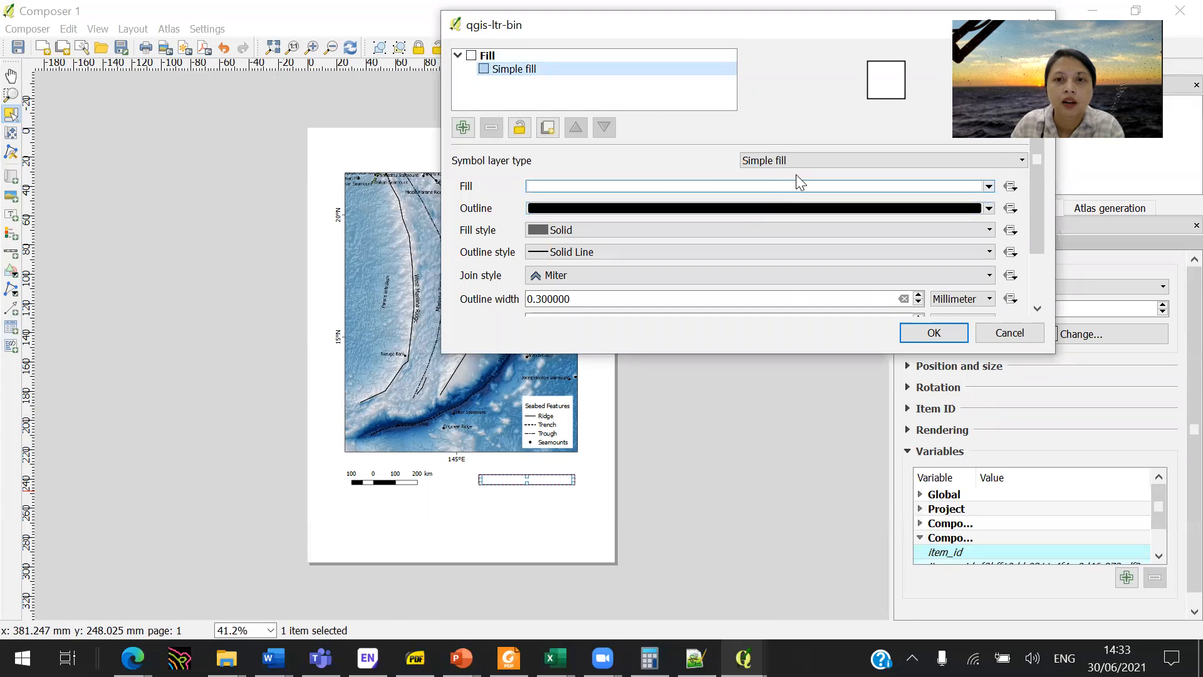
click(922, 161)
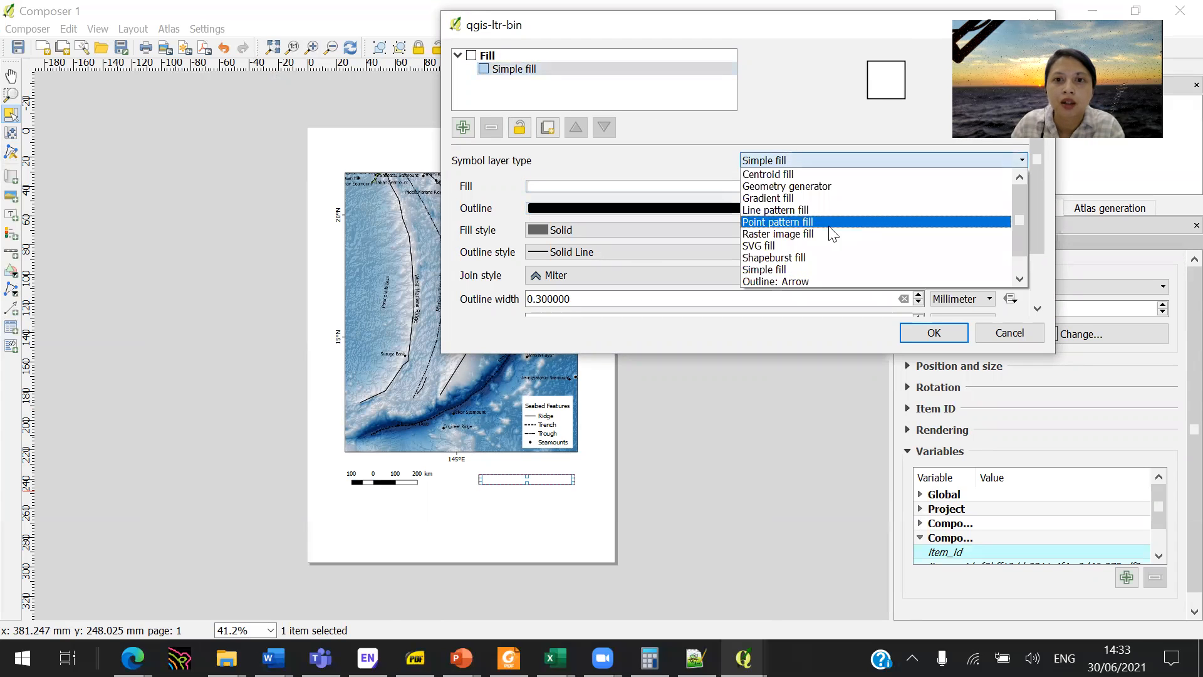
scroll(806, 267, down, 1)
scroll(796, 238, up, 1)
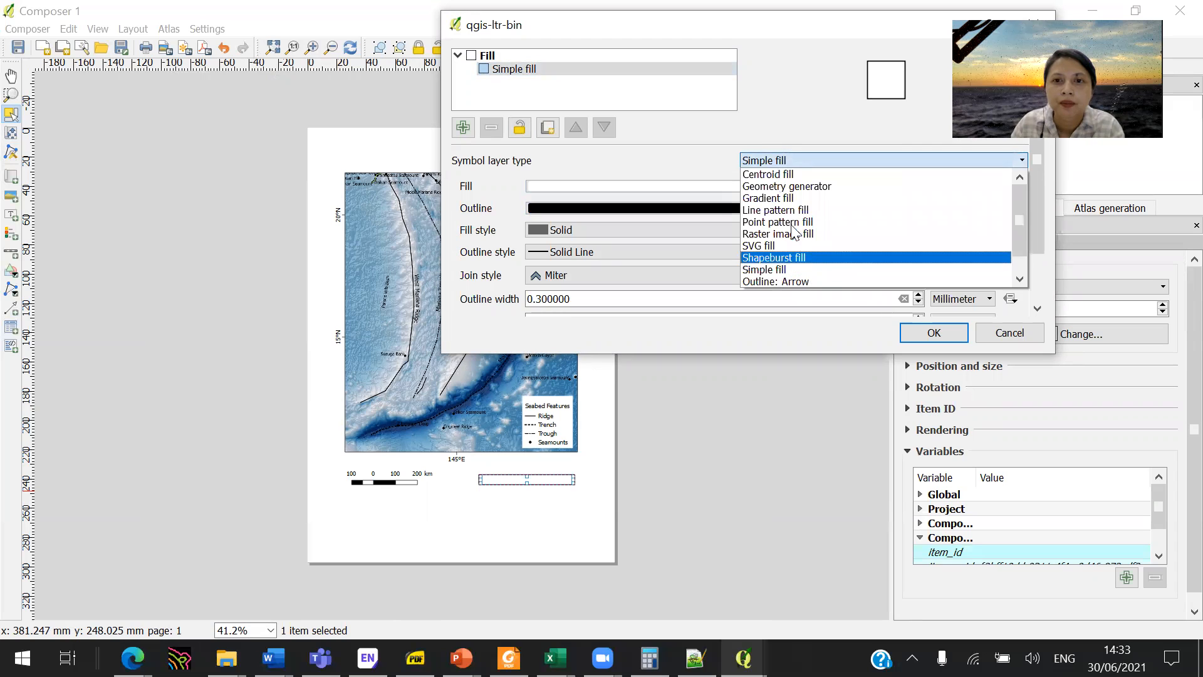
click(794, 198)
drag(818, 30, 699, 142)
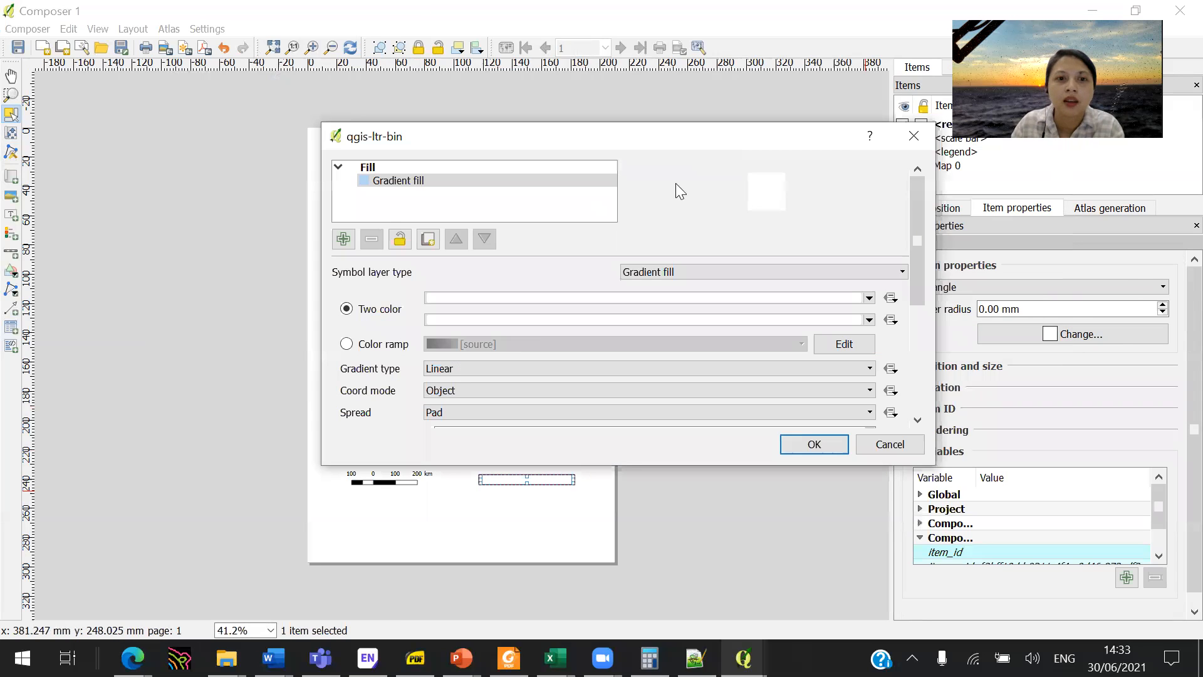
- Make the rectangle's gradient use a color ramp and choose the Blues ramp
click(388, 345)
click(542, 344)
scroll(527, 417, down, 1)
scroll(527, 417, up, 1)
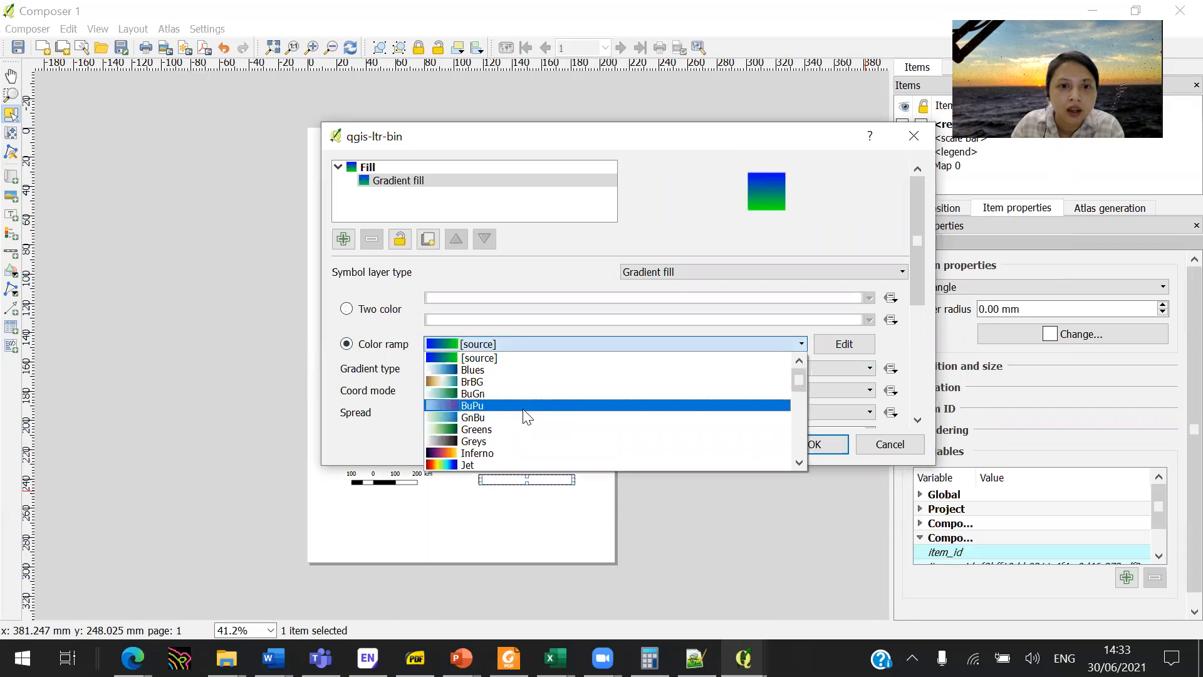
click(534, 369)
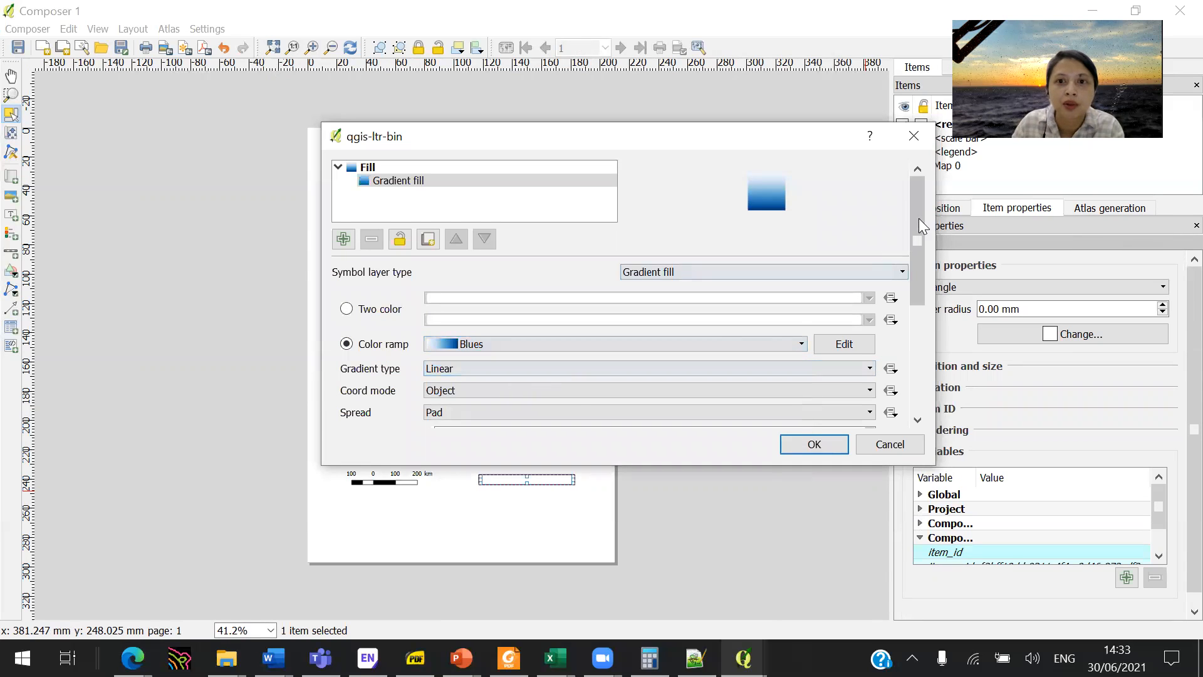
- Set the gradient's rotation to 270° and apply the fill style to the rectangle
drag(918, 218, 938, 392)
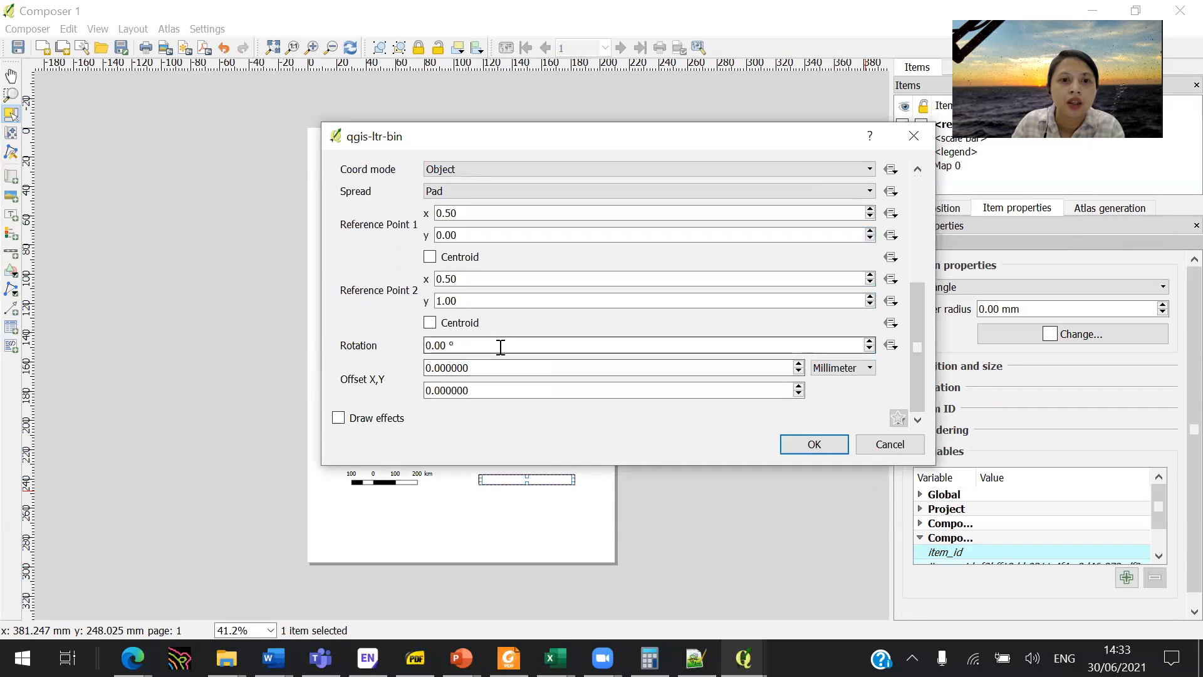
text(270)
drag(915, 366, 915, 226)
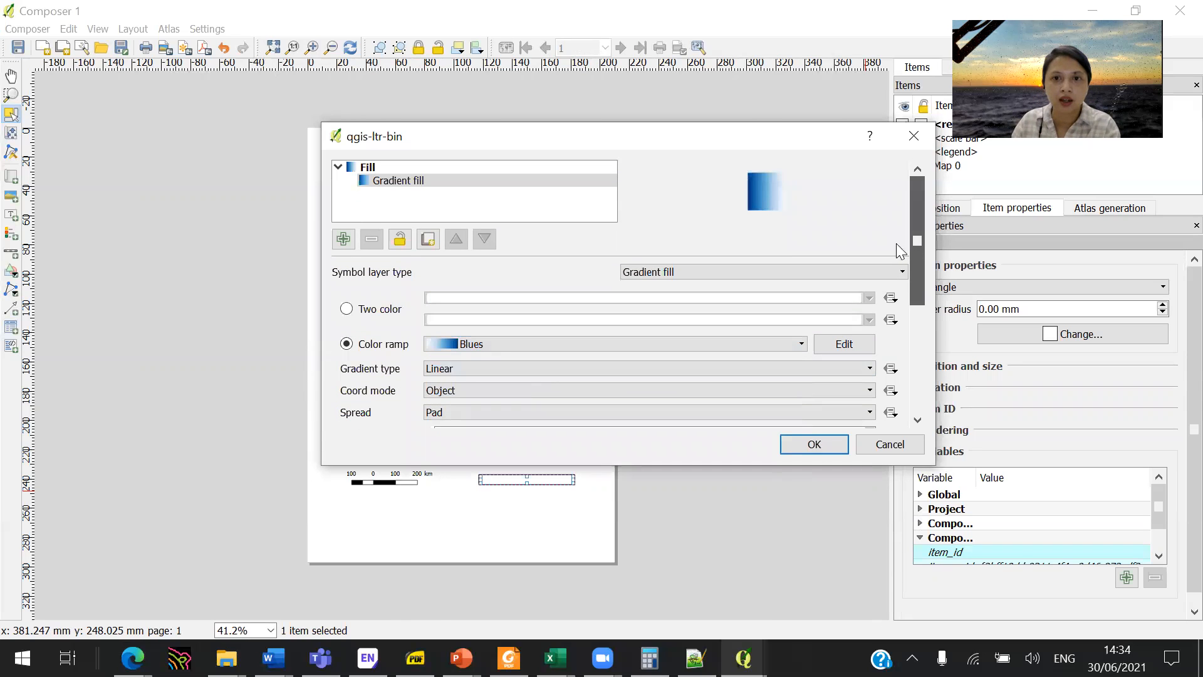
click(815, 446)
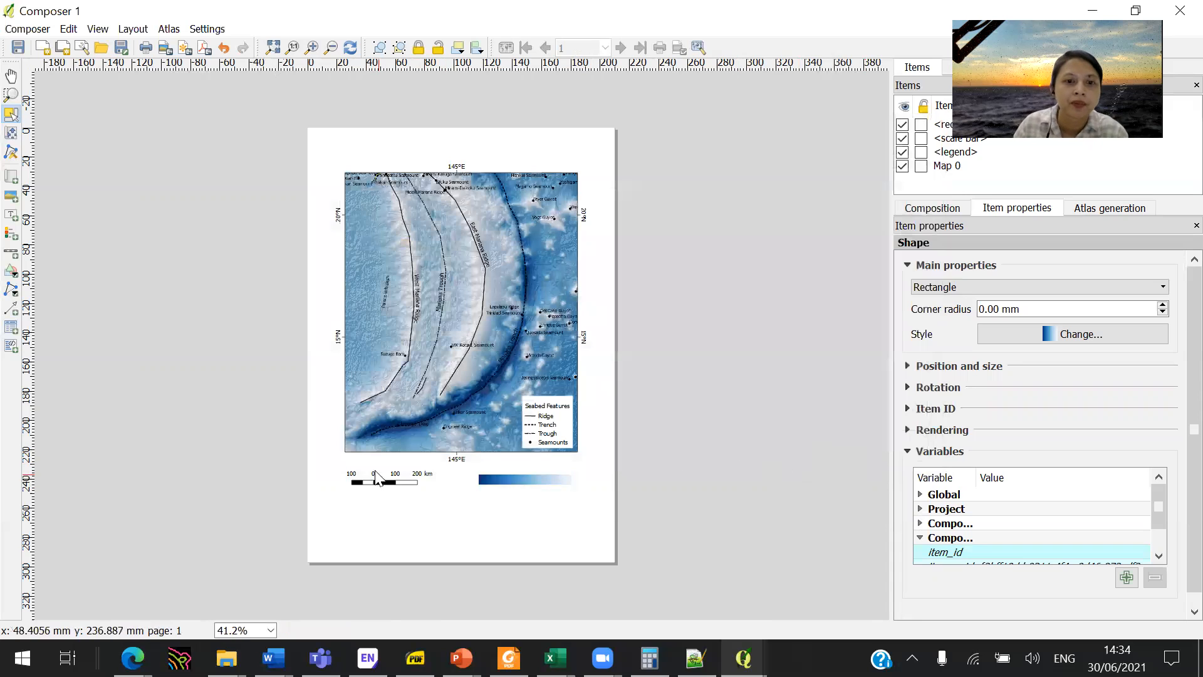
- Add a label reading "-8 -2 km" below the gradient rectangle and widen its frame to about the rectangle's length
click(11, 215)
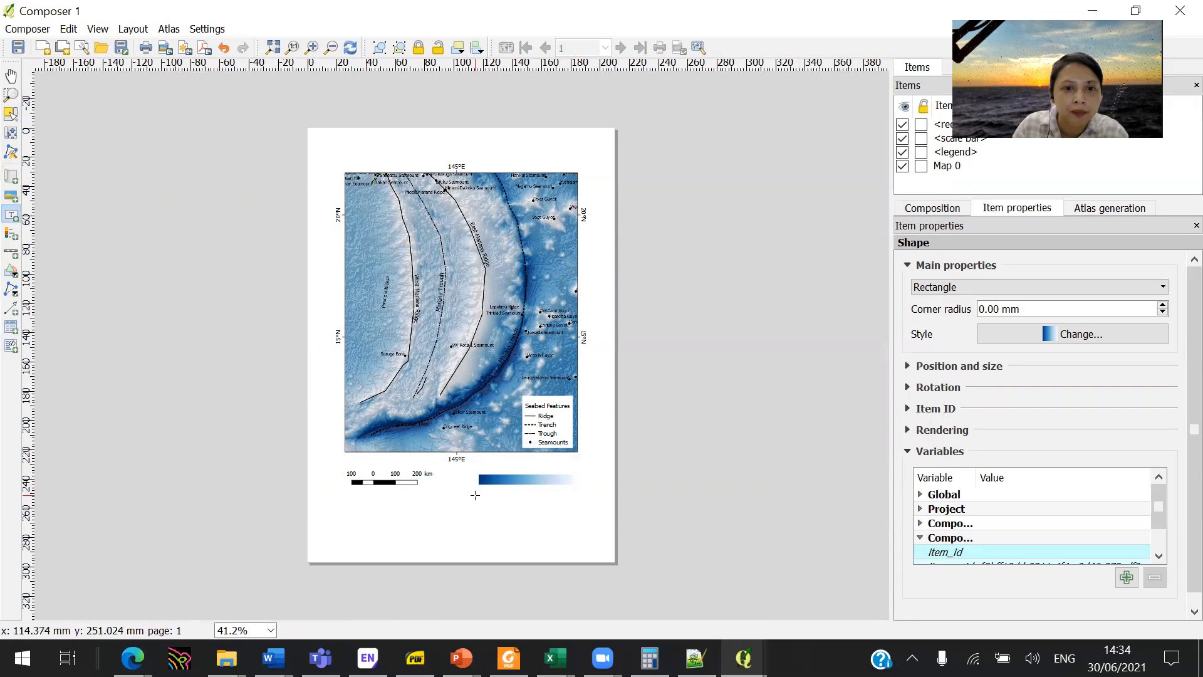
click(475, 495)
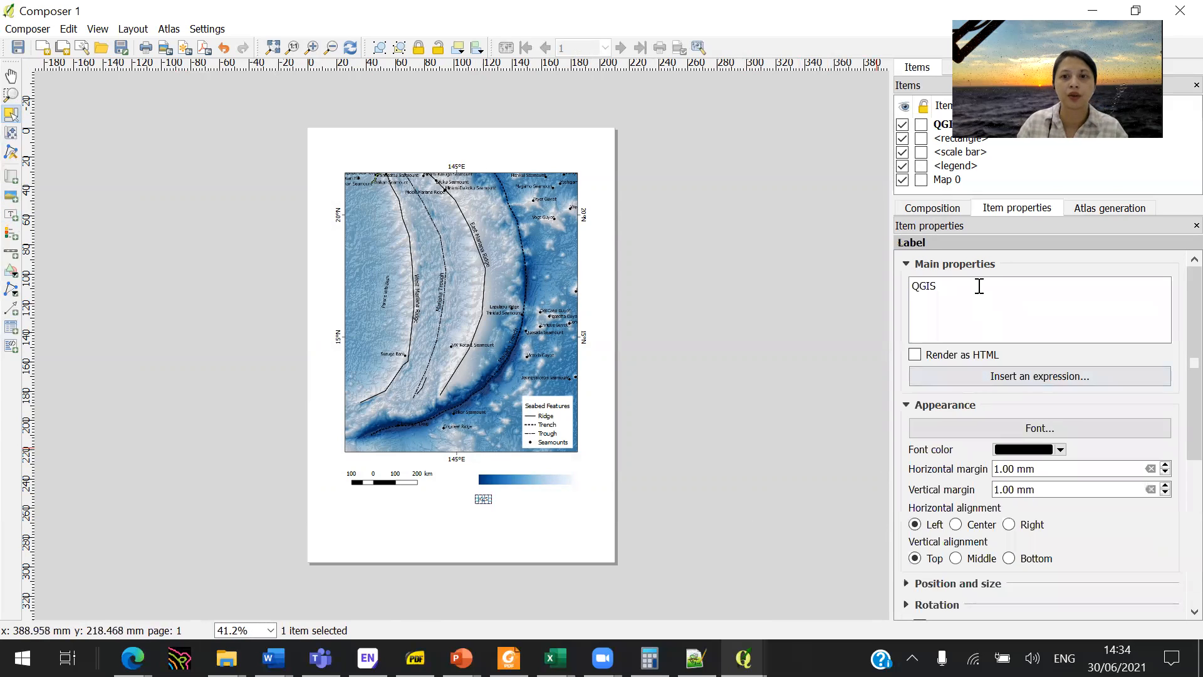
text(-8 )
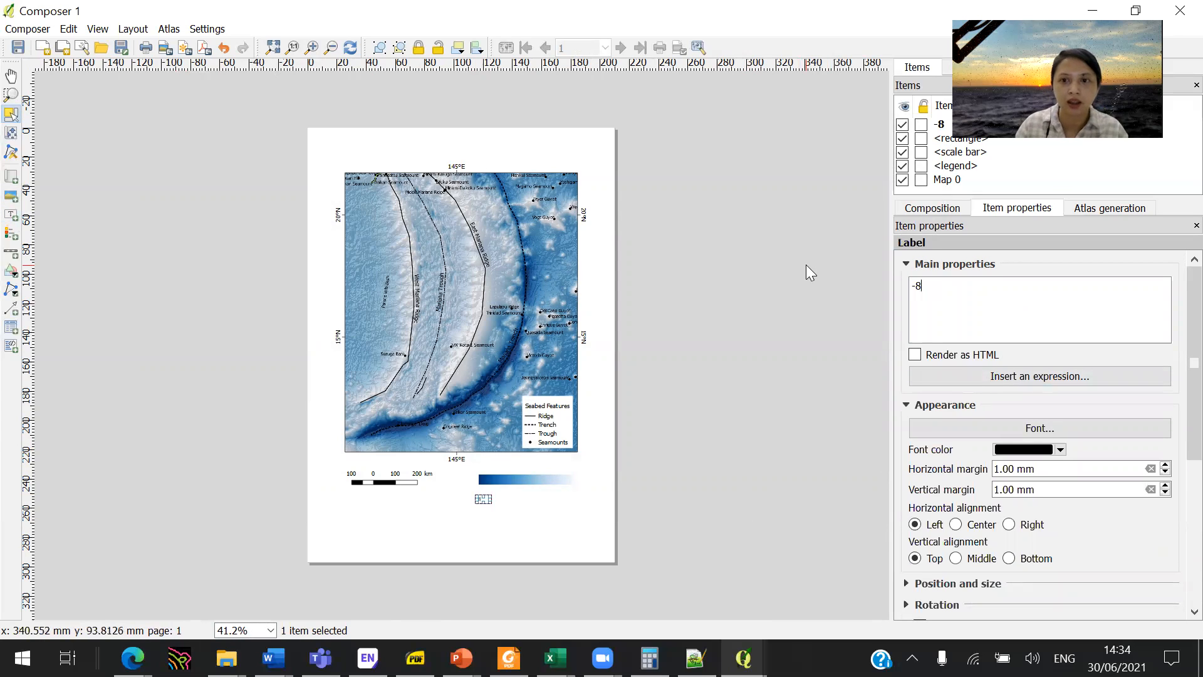
text( -2 km)
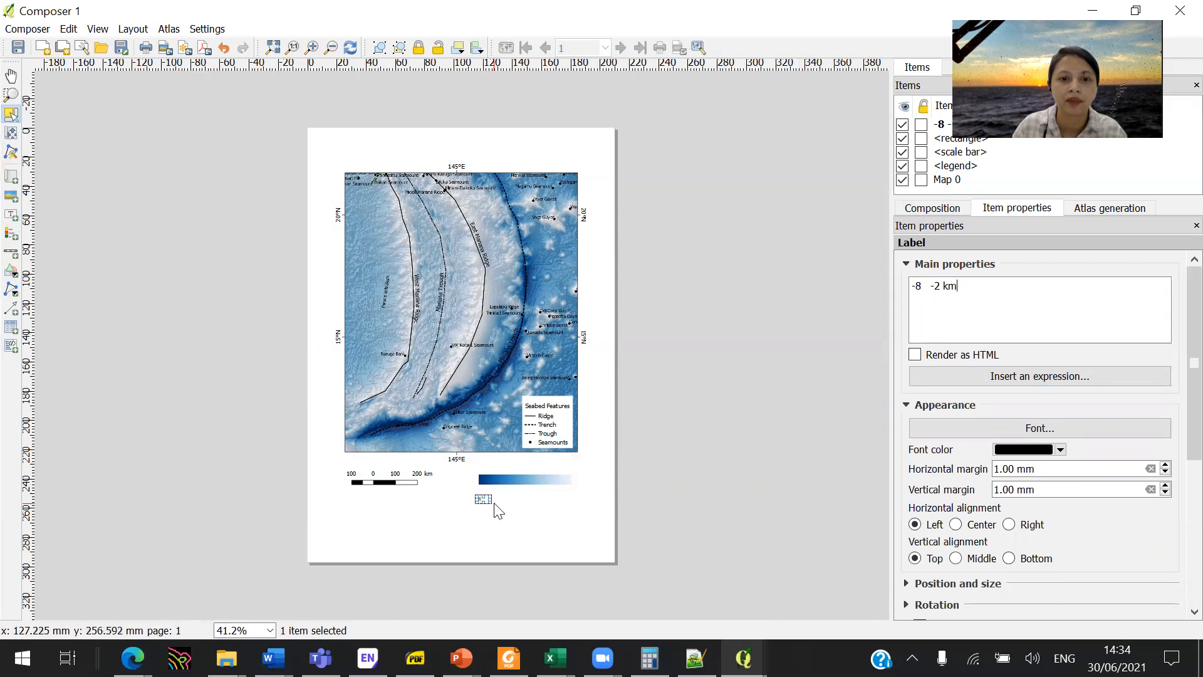
drag(490, 504, 575, 505)
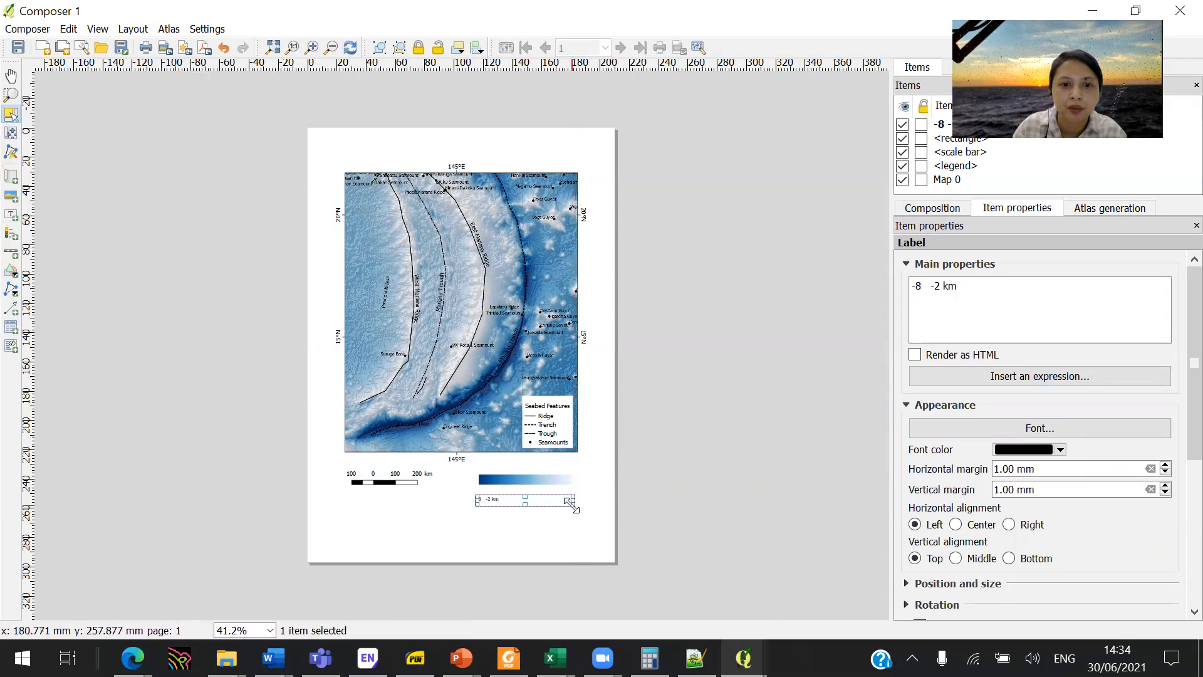
- Set the depth label's font size to 14
click(1110, 421)
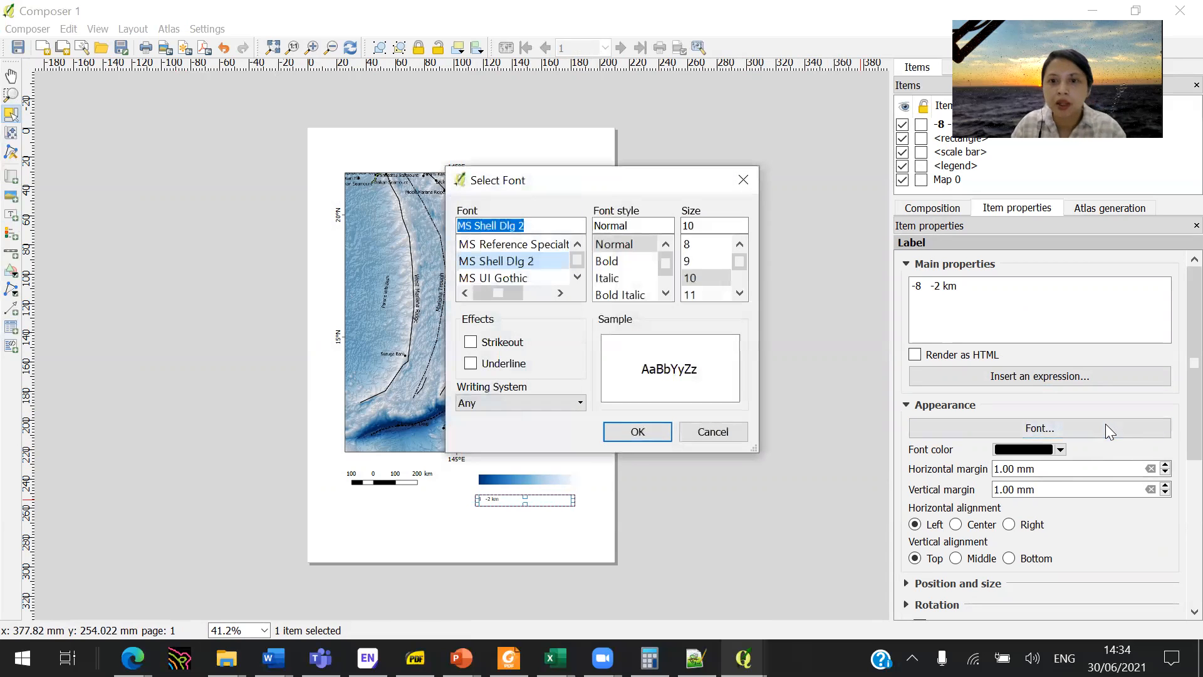
click(740, 294)
click(695, 295)
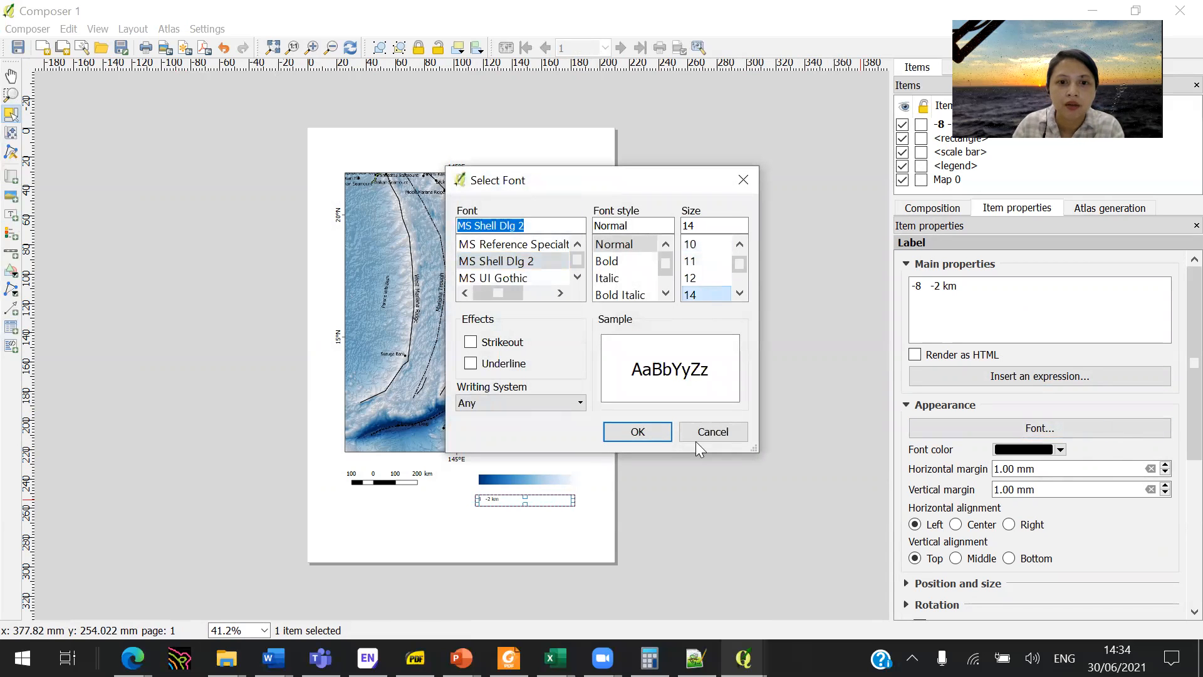
key(Return)
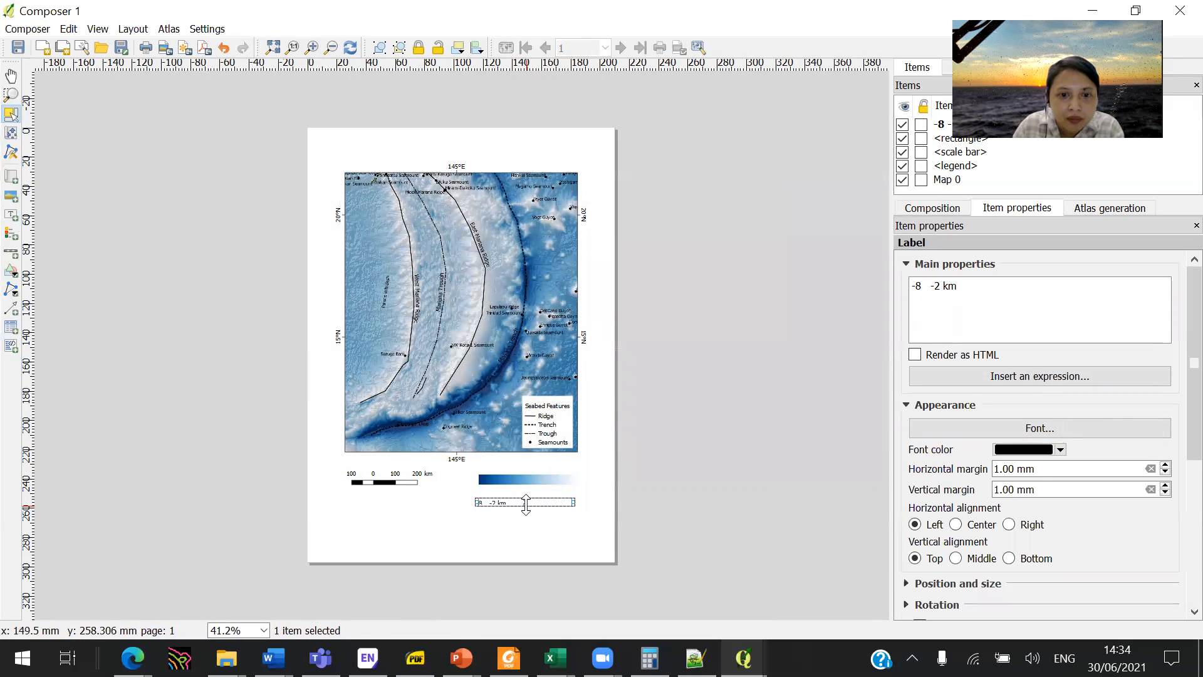
- Make the gradient rectangle thinner, about as high as the scale bar, and move the depth label directly above it
click(541, 480)
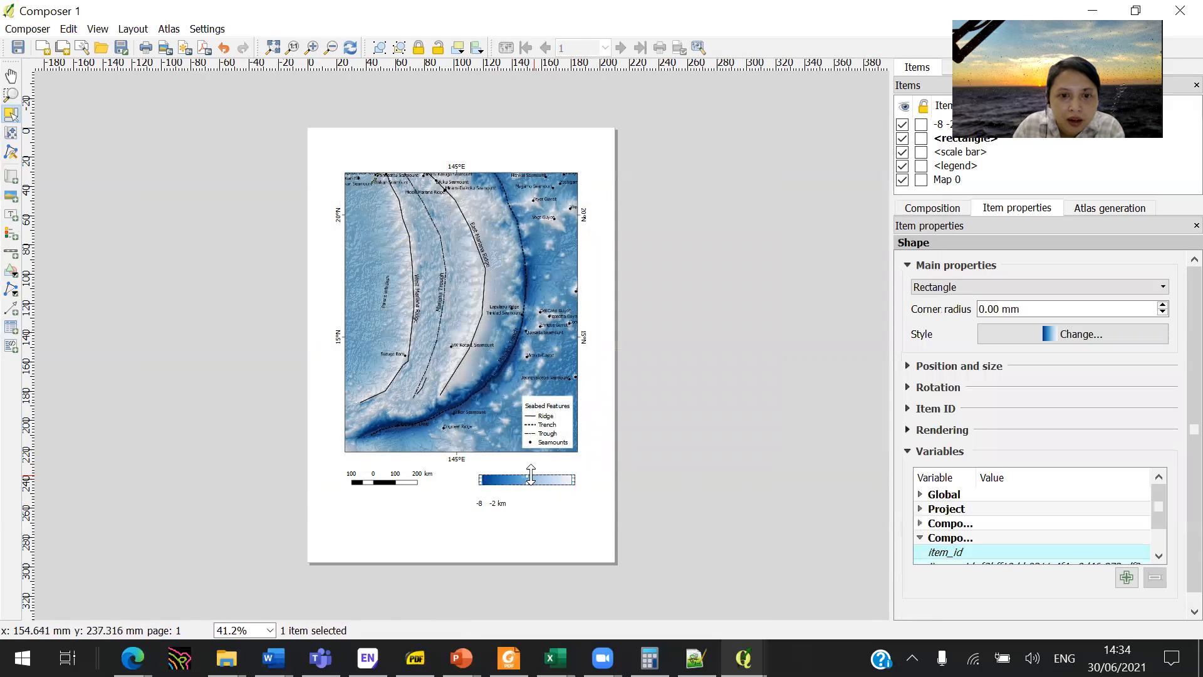
drag(530, 476, 523, 481)
click(634, 498)
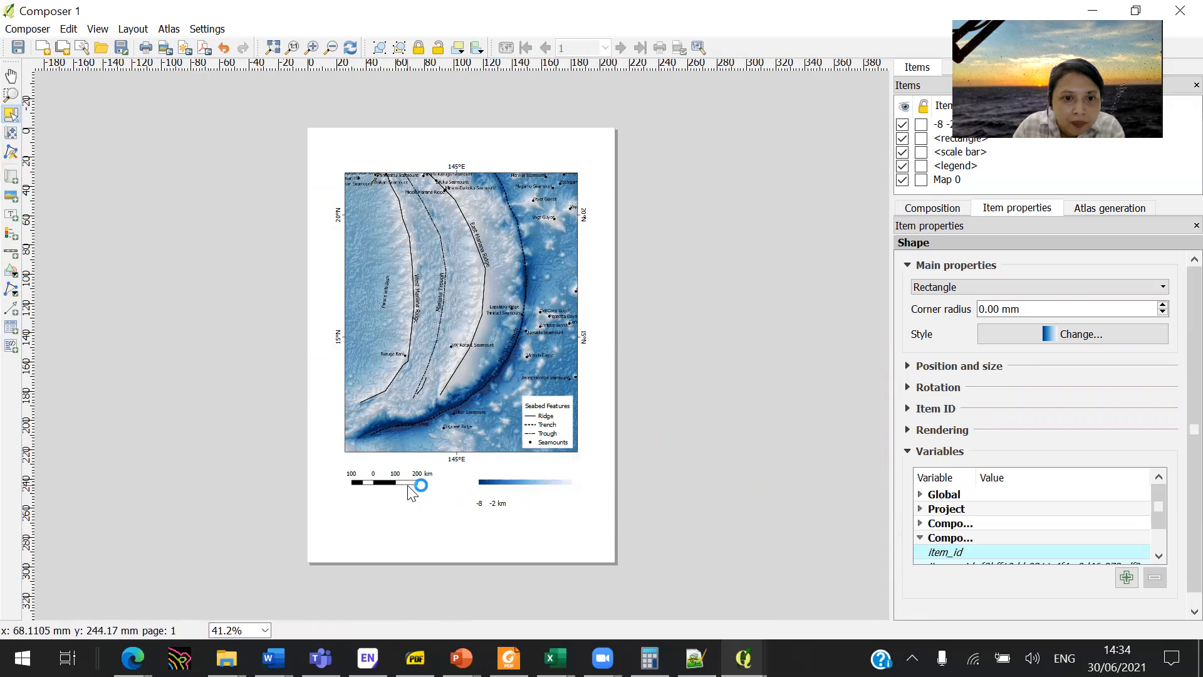
click(498, 509)
drag(506, 505, 507, 471)
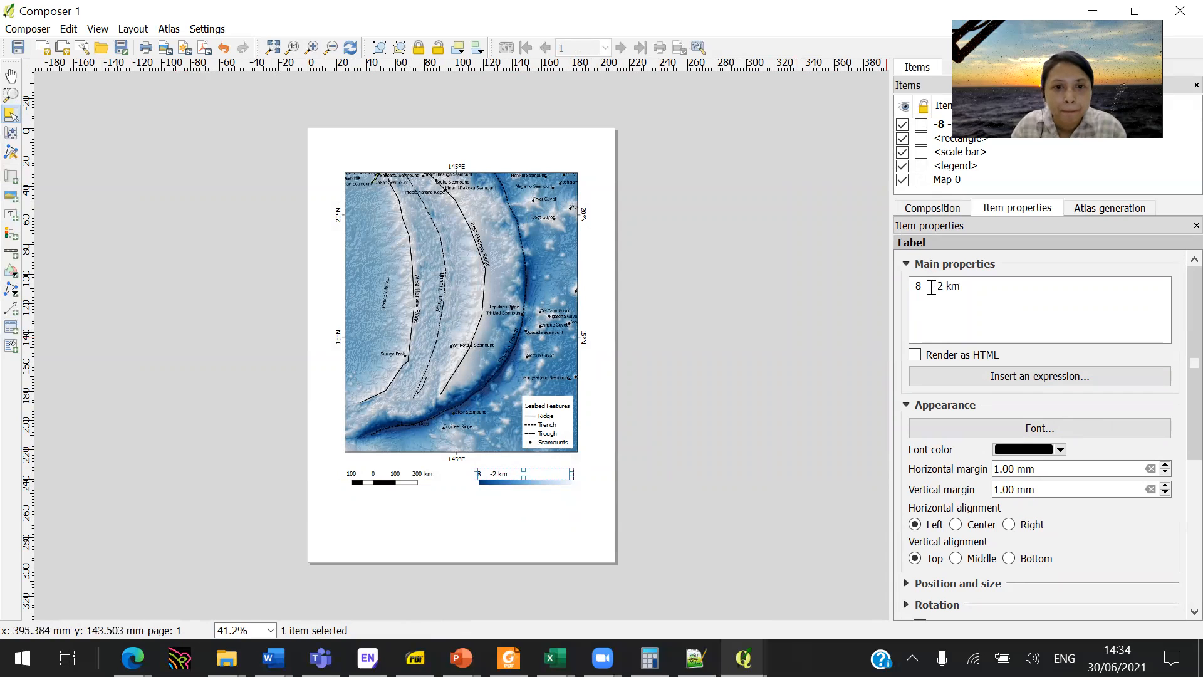
- Shorten the gradient rectangle from its dark end and pull in the depth label's left edge so both start at about the same position
click(541, 479)
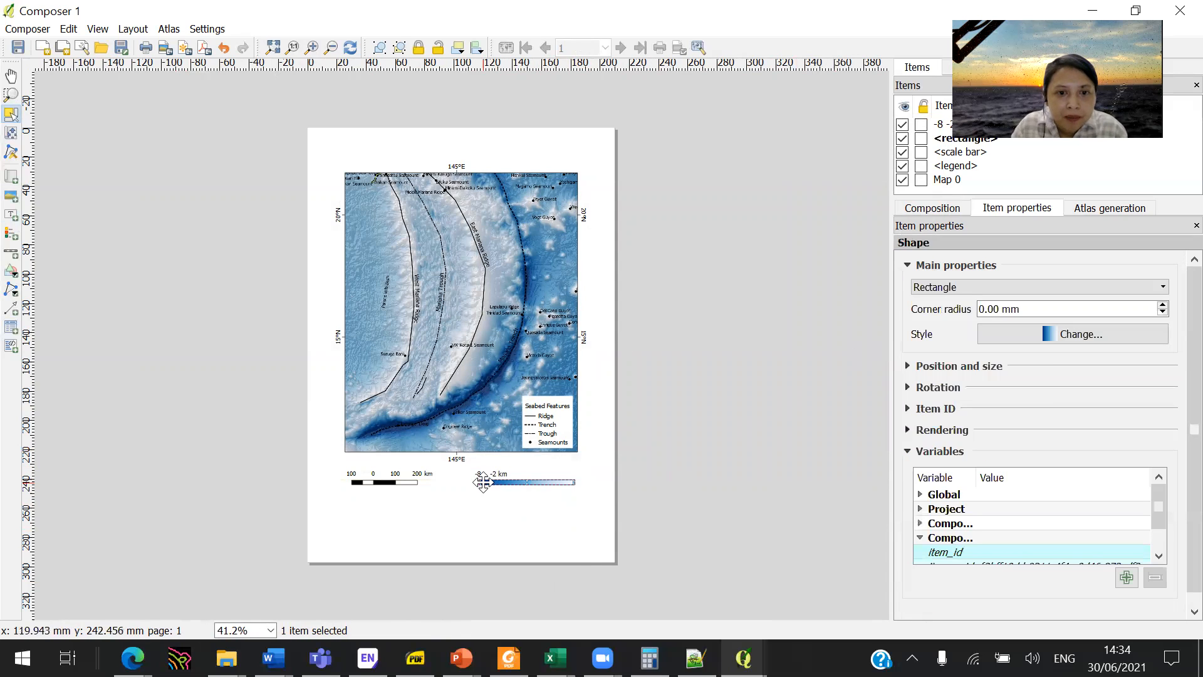
drag(482, 484, 724, 500)
scroll(523, 500, up, 4)
drag(647, 611, 780, 613)
click(376, 463)
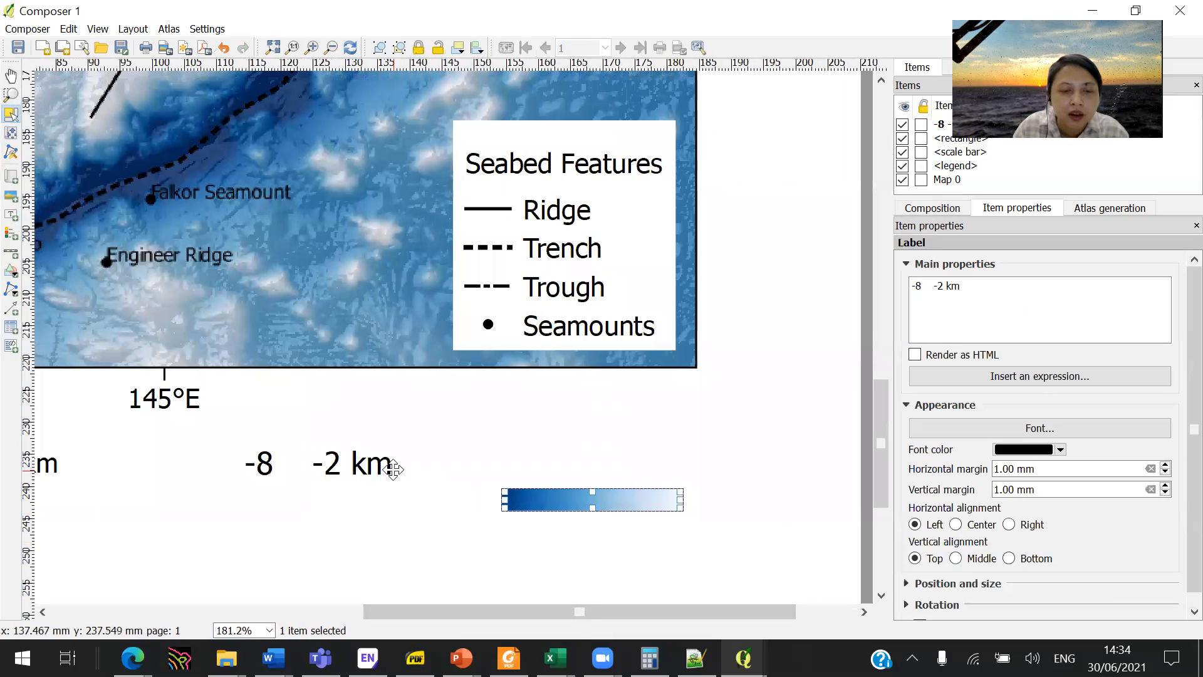
drag(242, 463, 370, 463)
click(509, 500)
drag(509, 499, 381, 500)
- Adjust the spacing between "-8" and "-2 km" and widen the label frame so the values sit over the color bar's ends
click(458, 467)
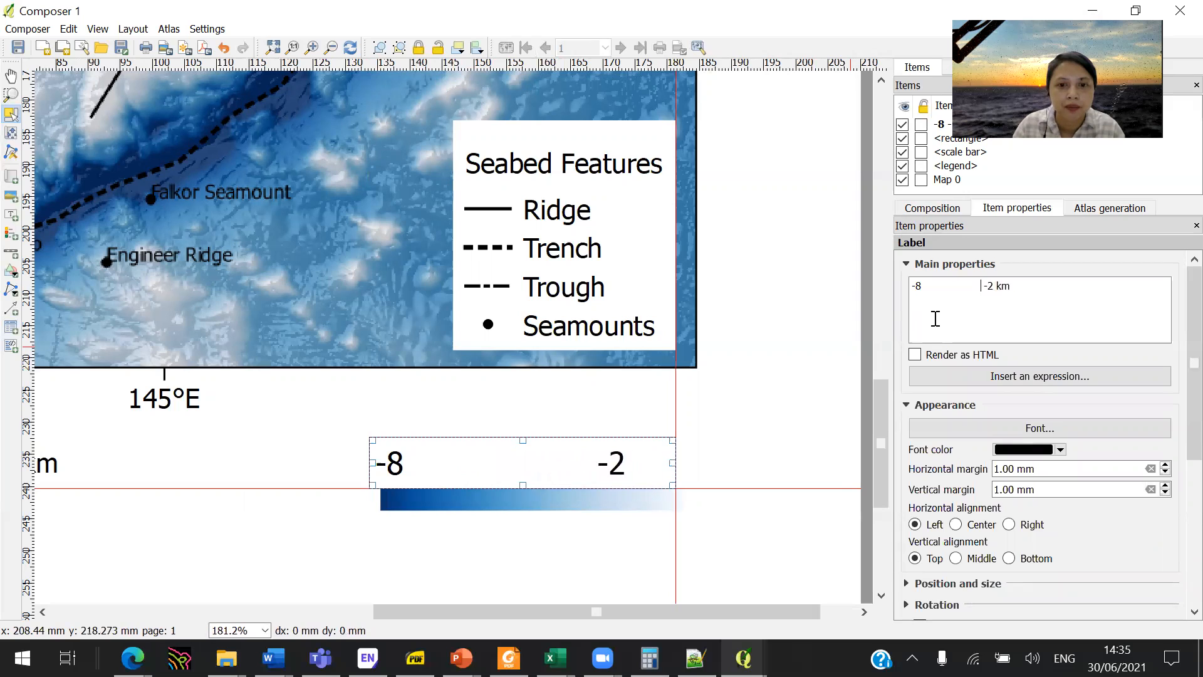
drag(673, 463, 770, 463)
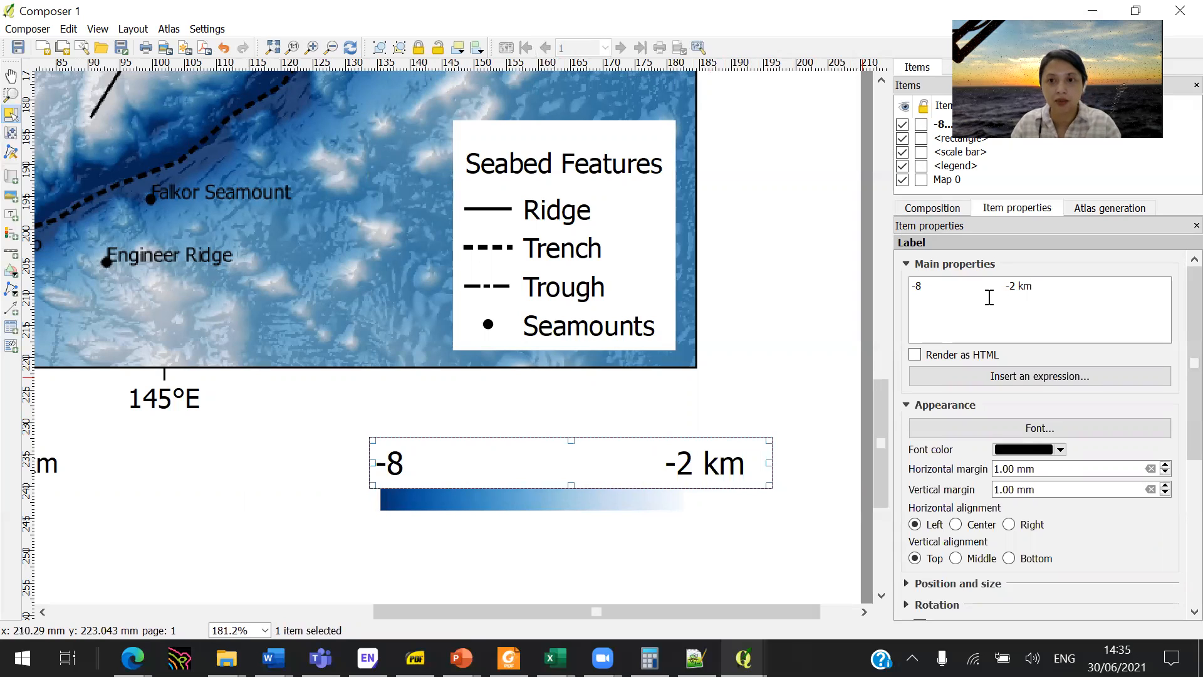
key(BackSpace)
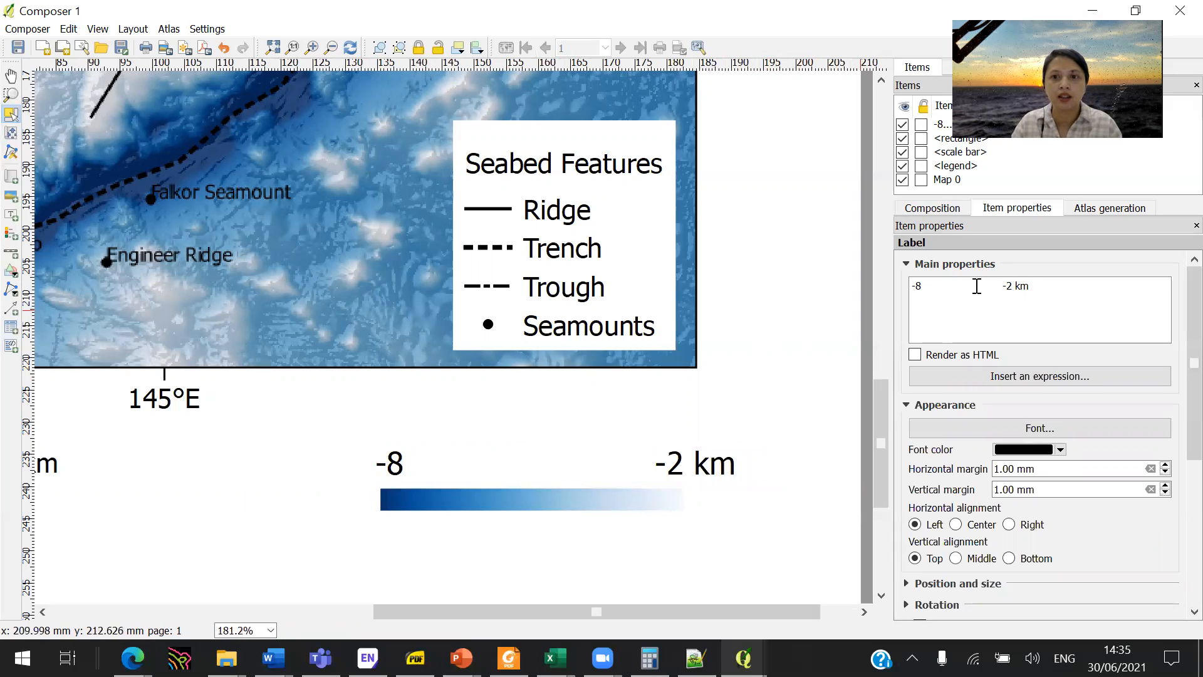